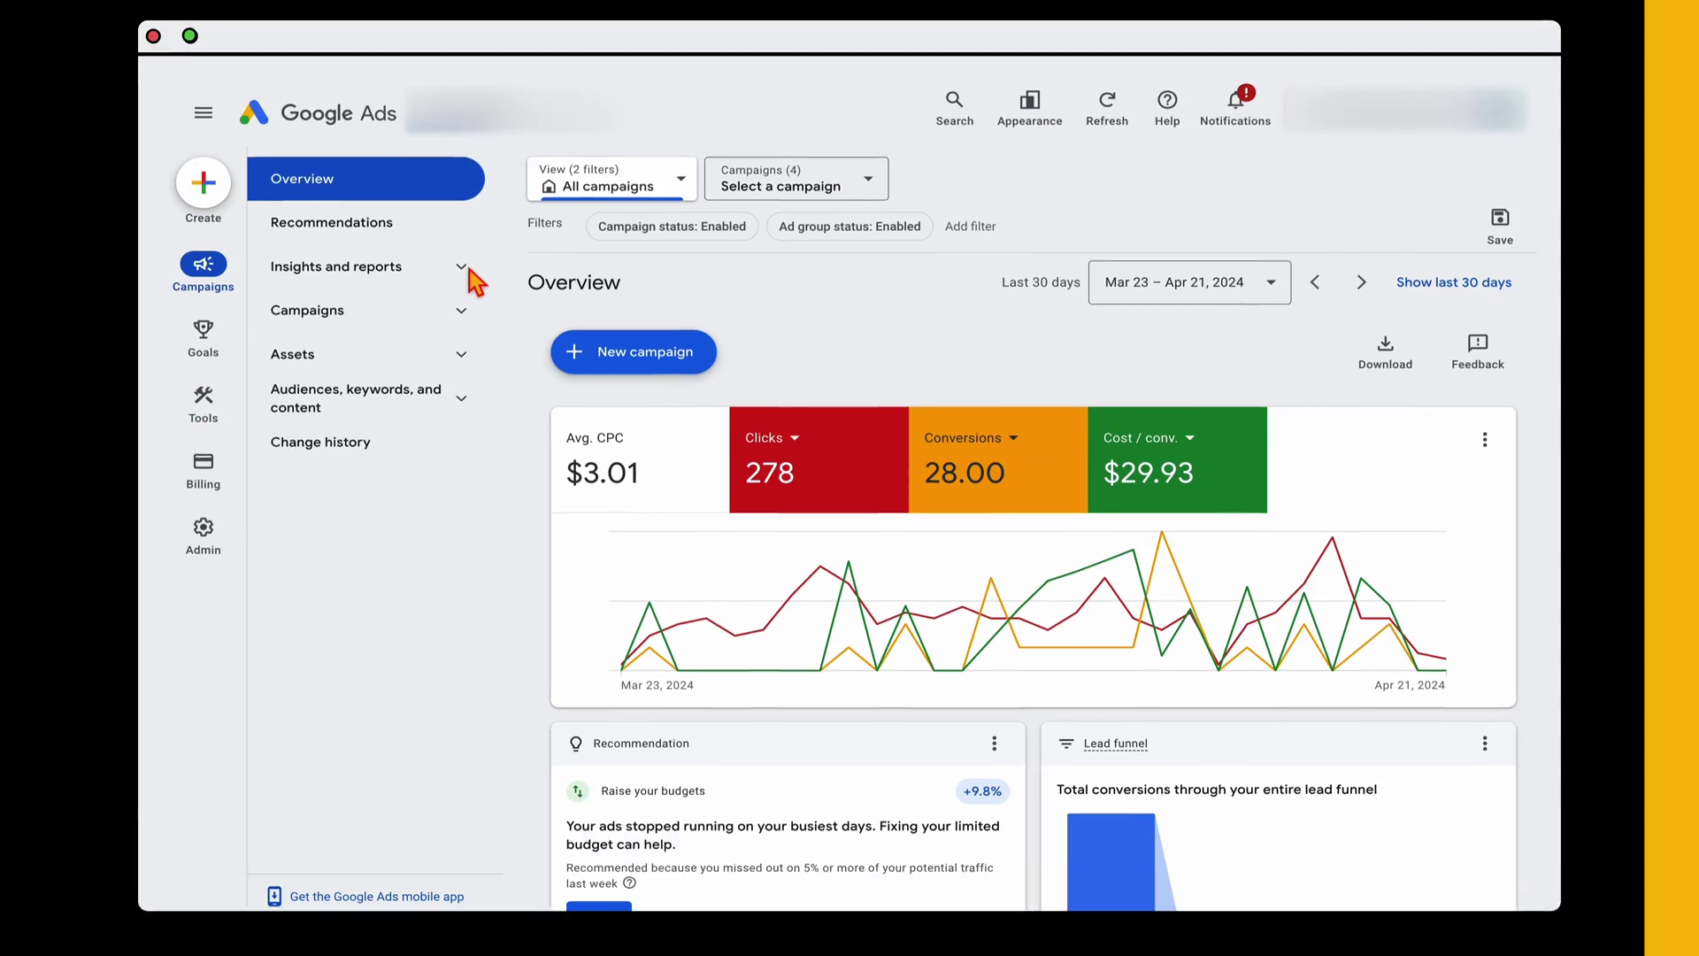
# Open the Call details report in the Report editor under Insights and reports
pyautogui.click(469, 277)
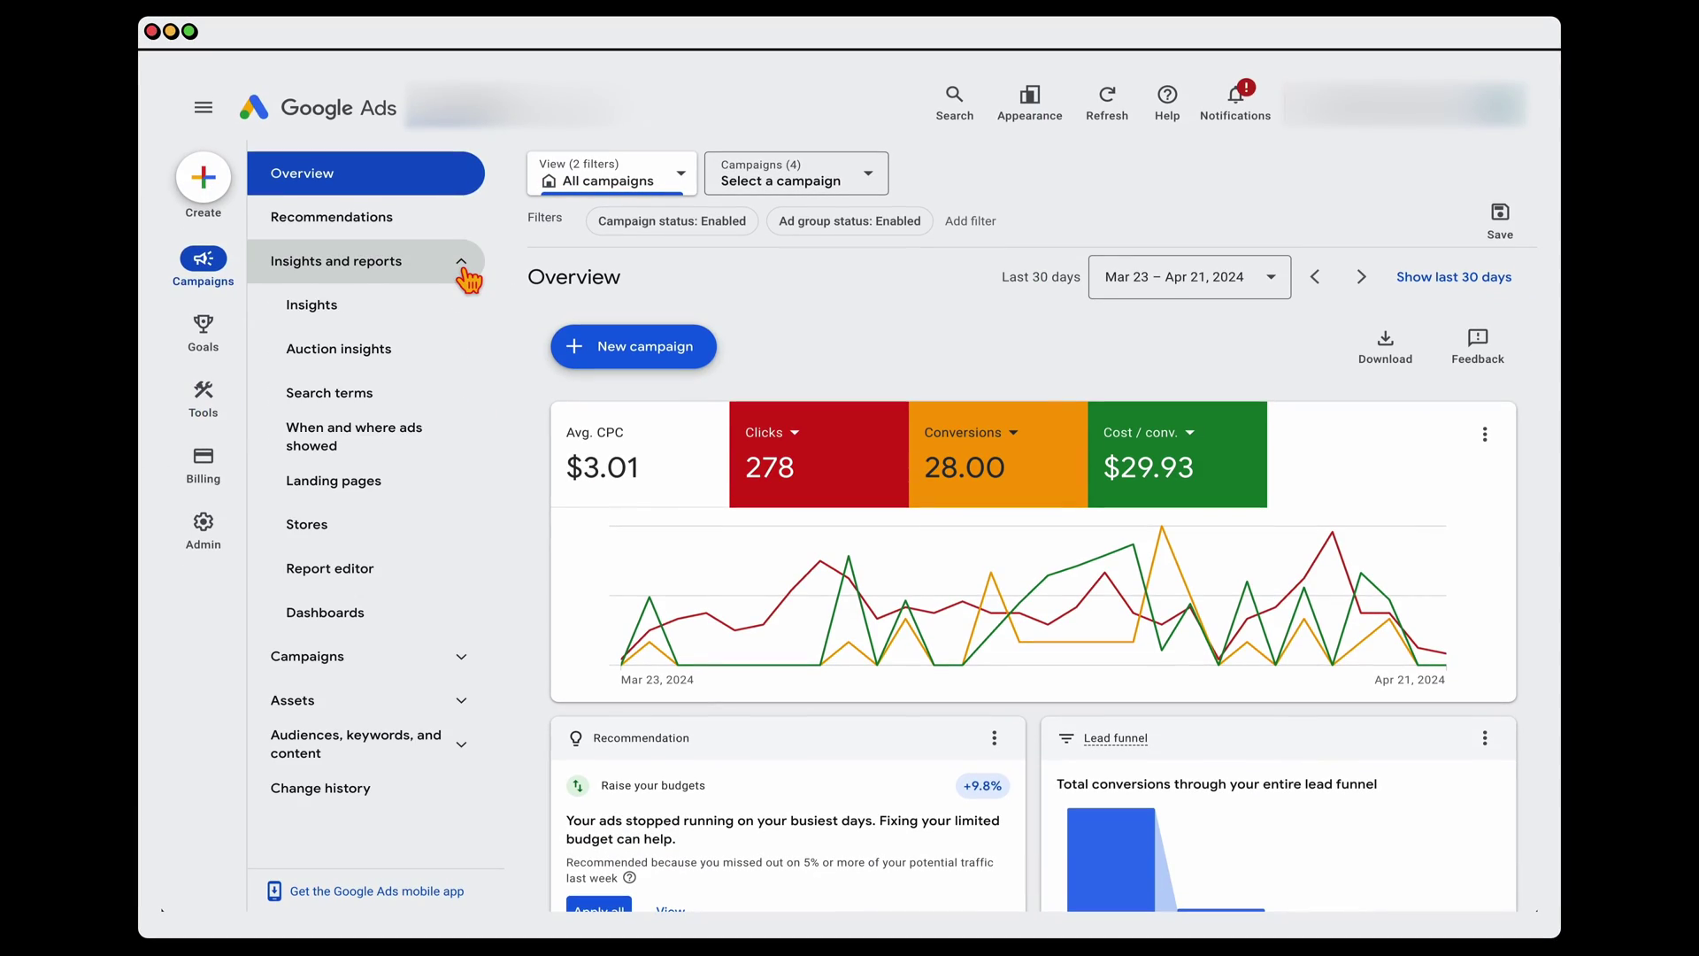
pyautogui.click(383, 591)
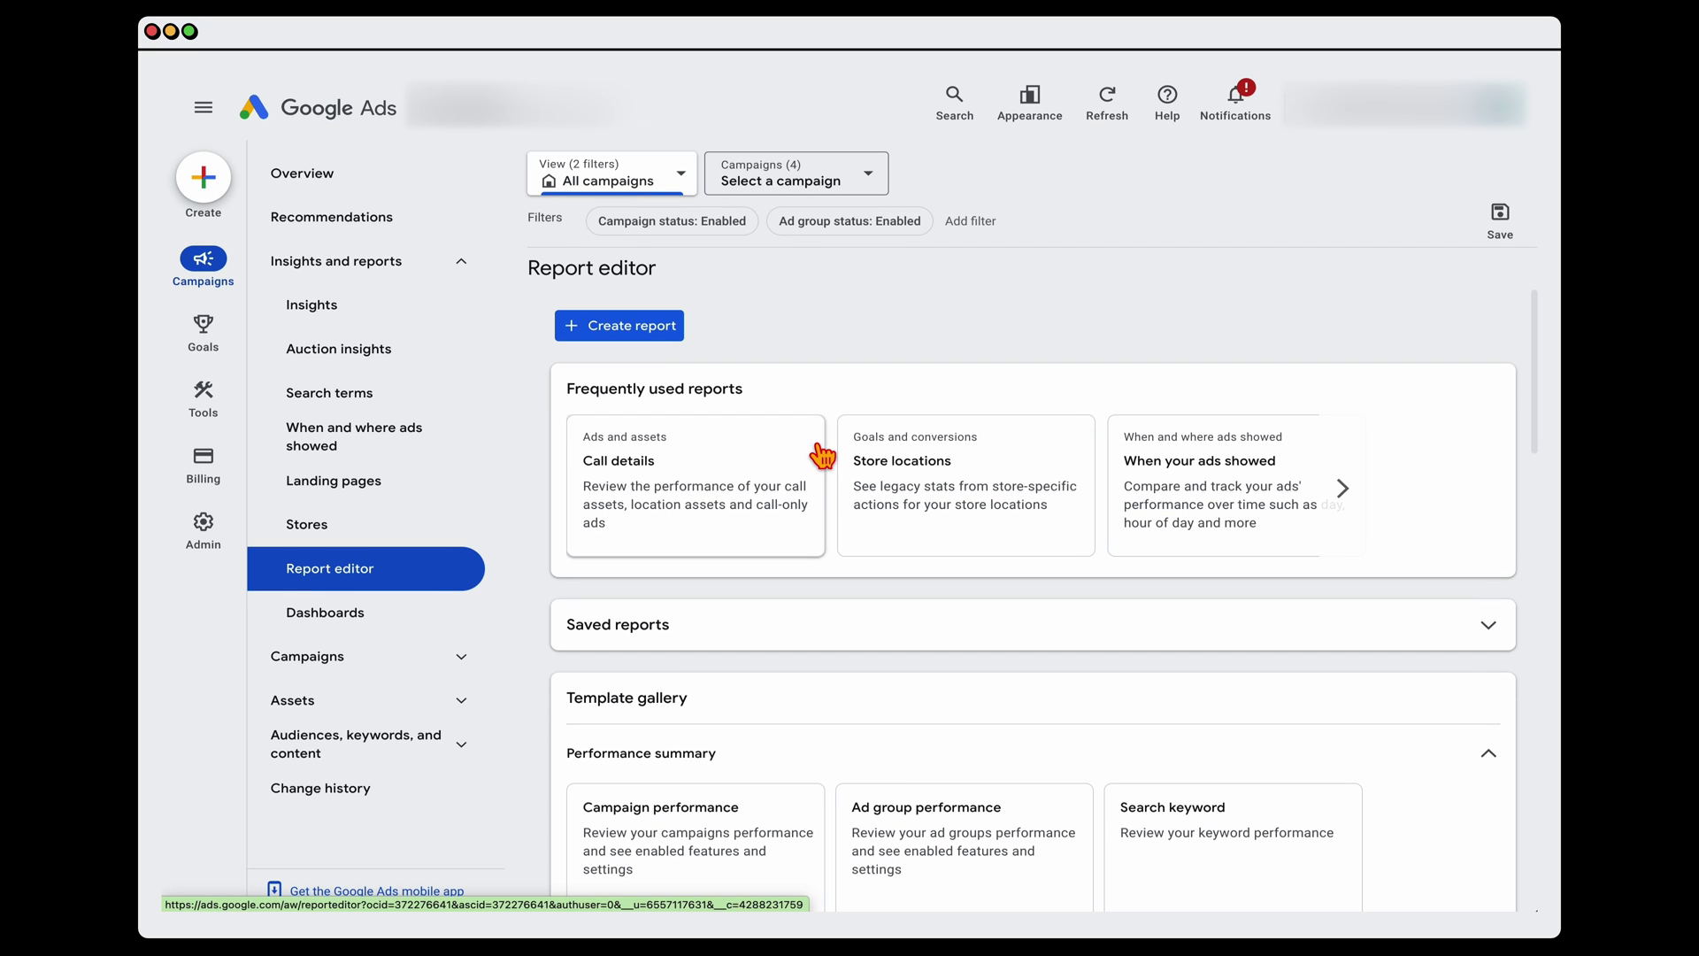
pyautogui.scroll(-10, 827, 457)
pyautogui.scroll(8, 823, 456)
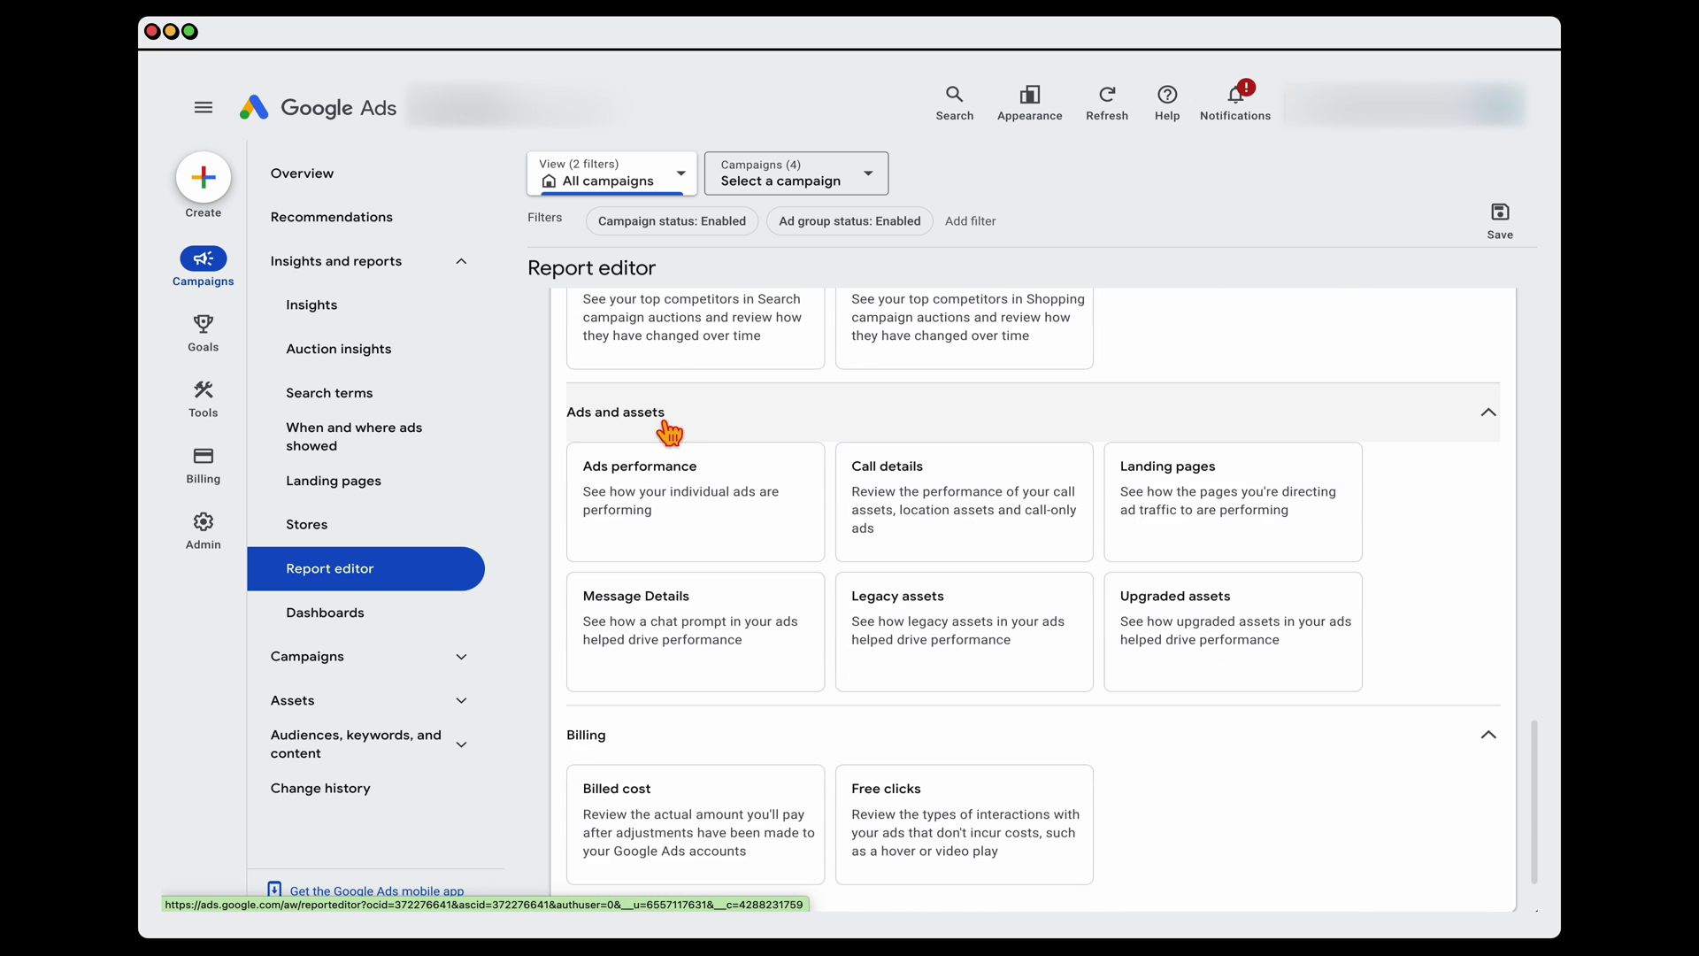
pyautogui.click(926, 508)
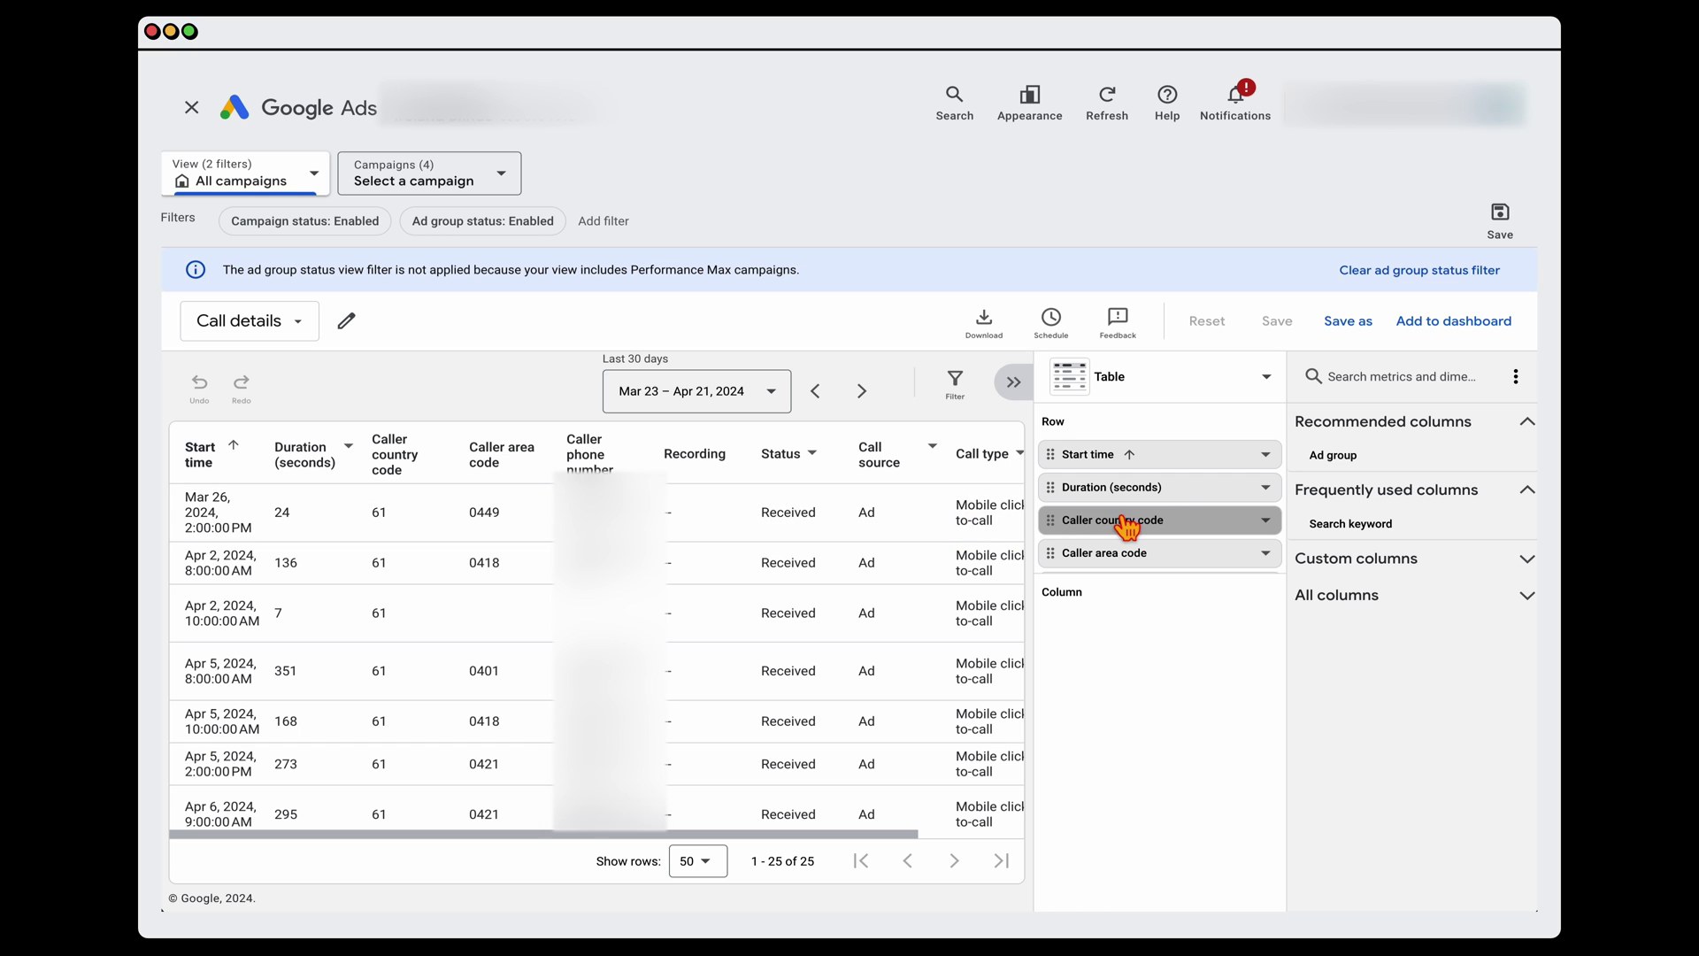
# Find 'Search keyword' in the column list and add it as a report row
pyautogui.click(1369, 387)
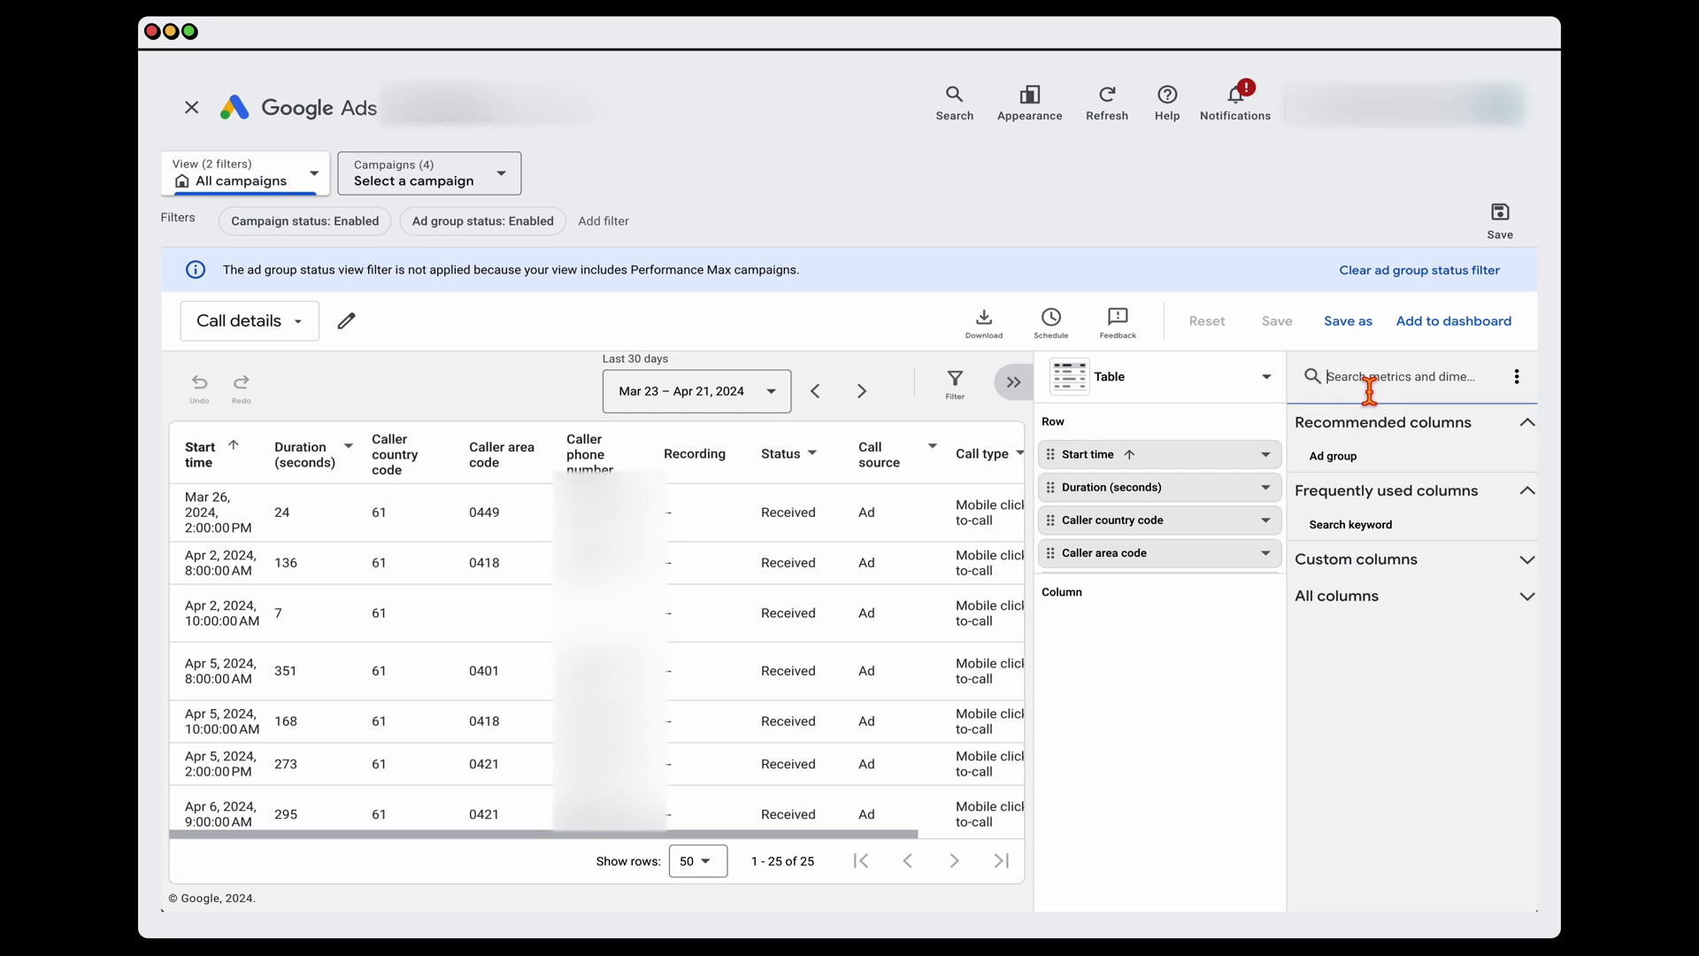
pyautogui.write('sear')
pyautogui.moveTo(1363, 483); pyautogui.dragTo(1109, 593)
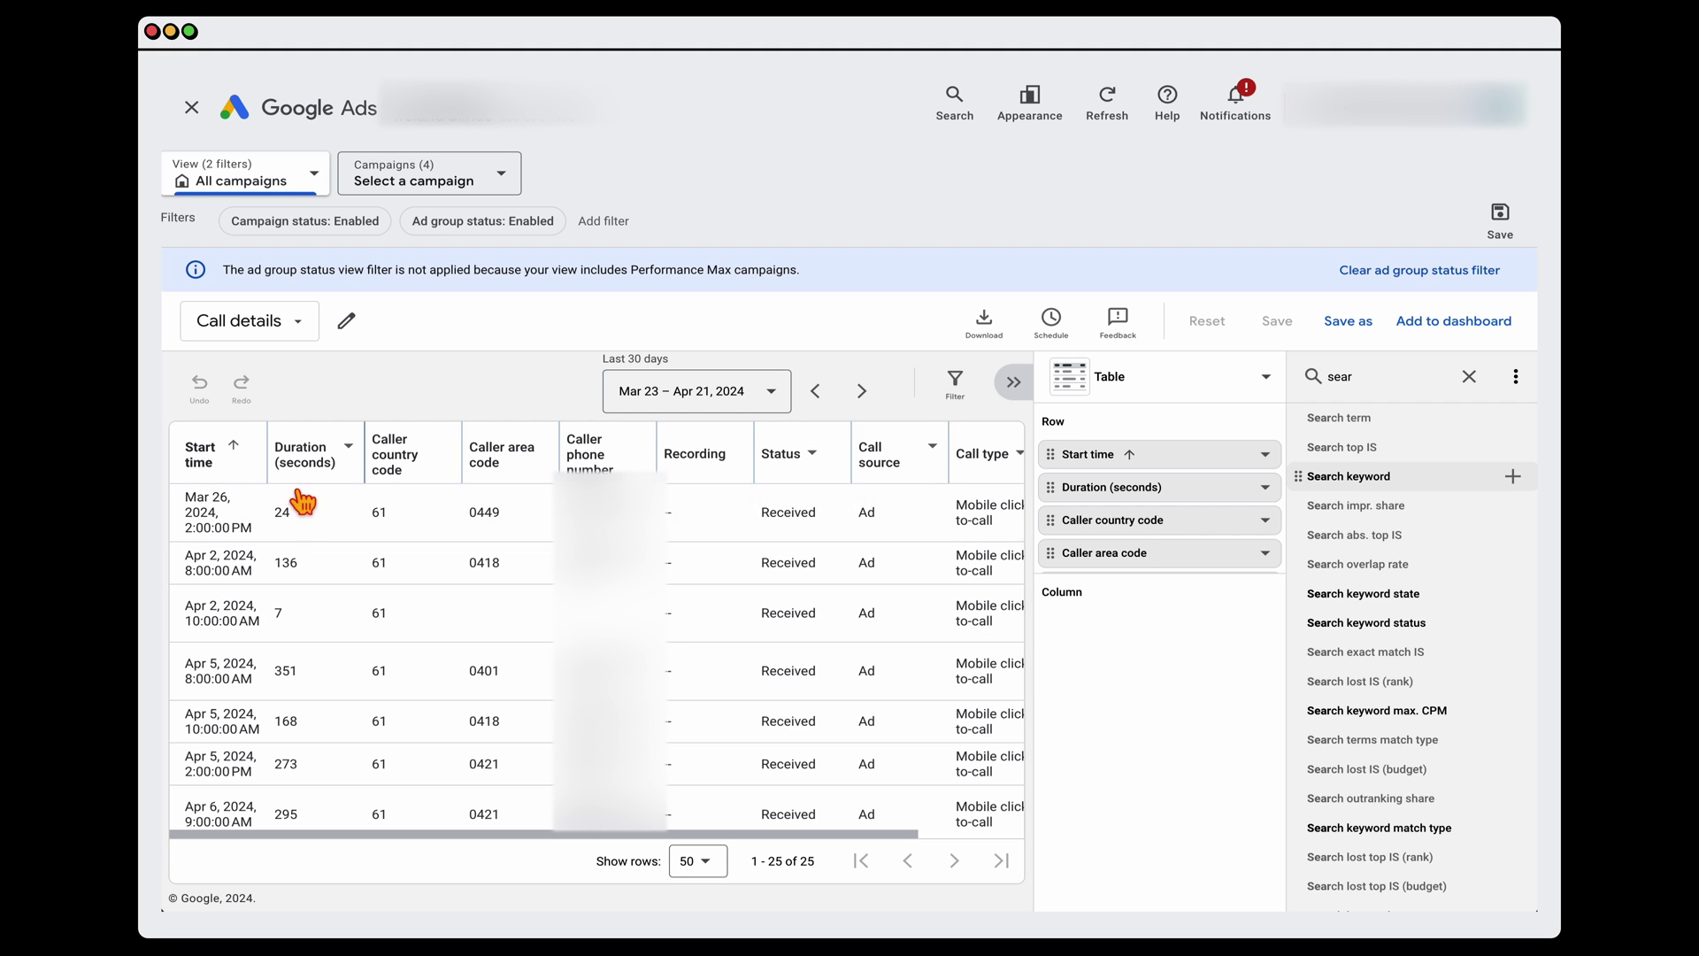
pyautogui.hscroll(2, 531, 556)
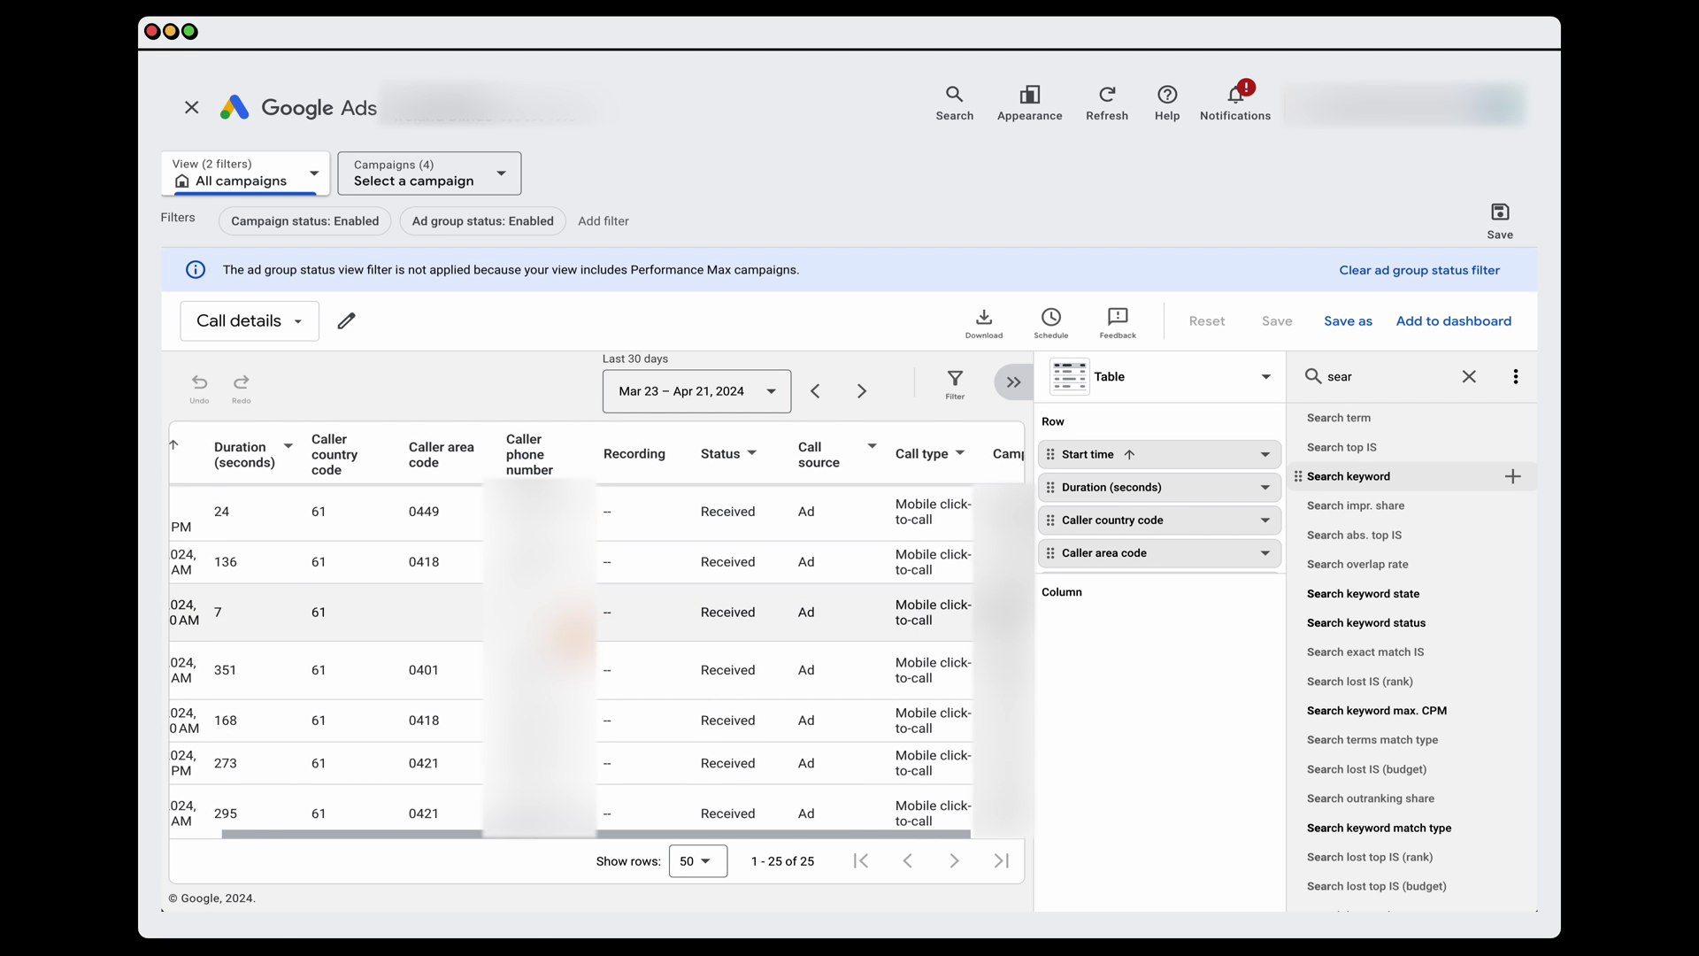
pyautogui.hscroll(2, 908, 611)
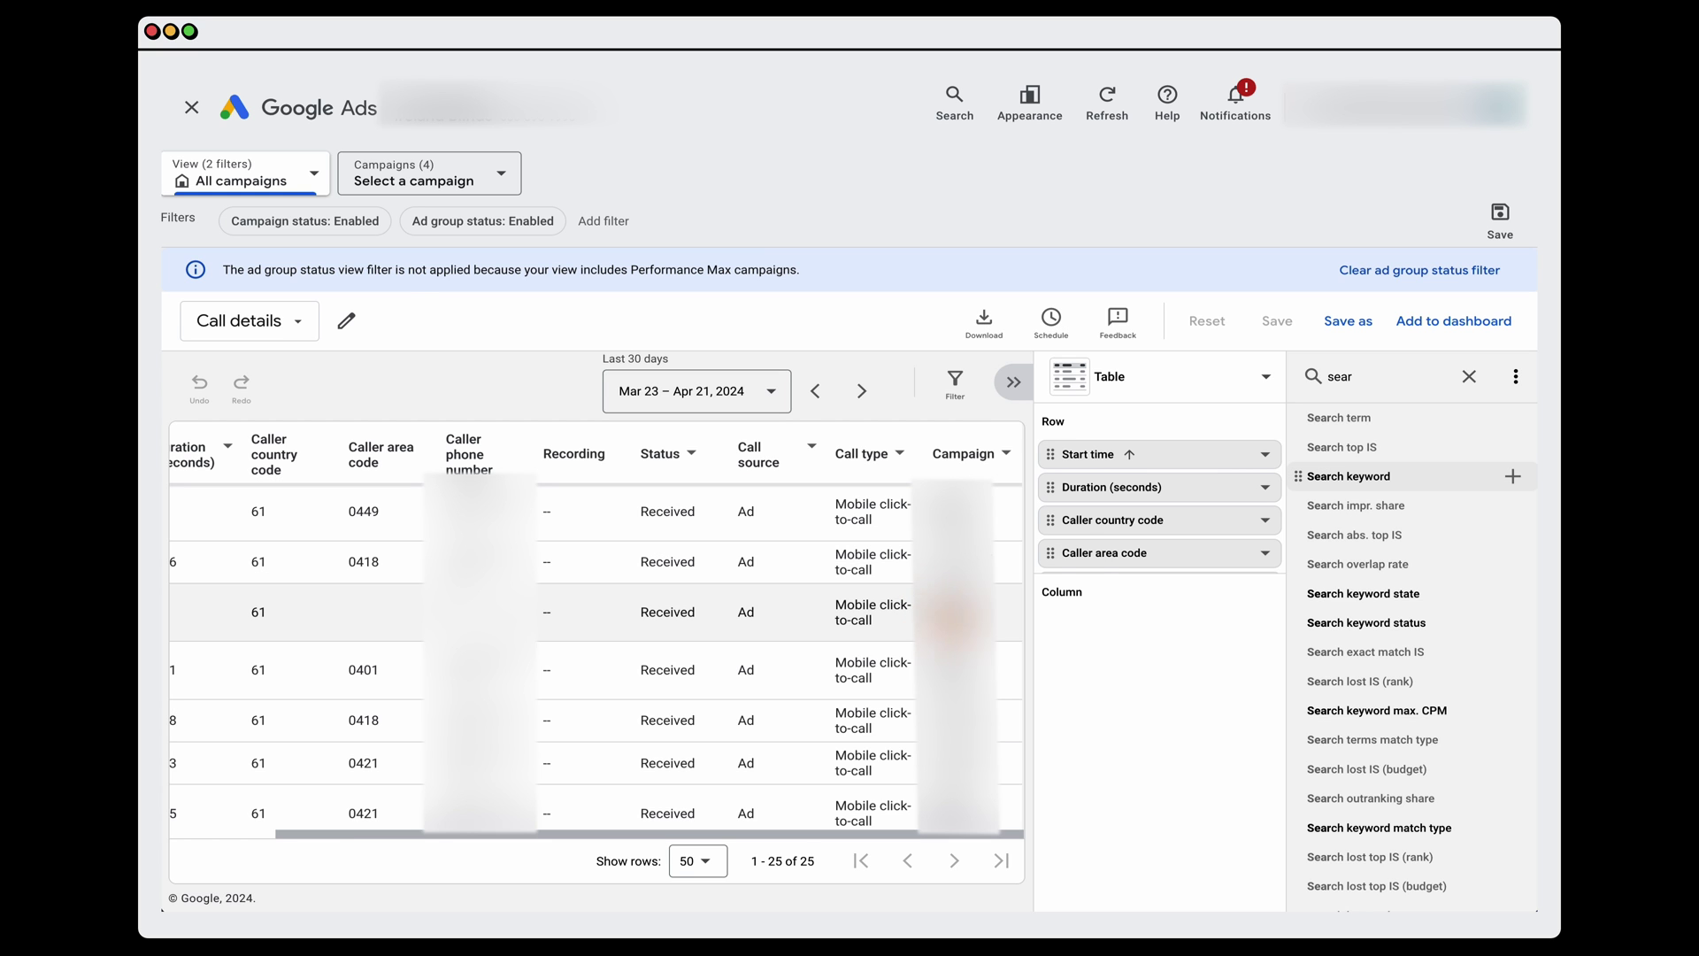
pyautogui.click(1514, 476)
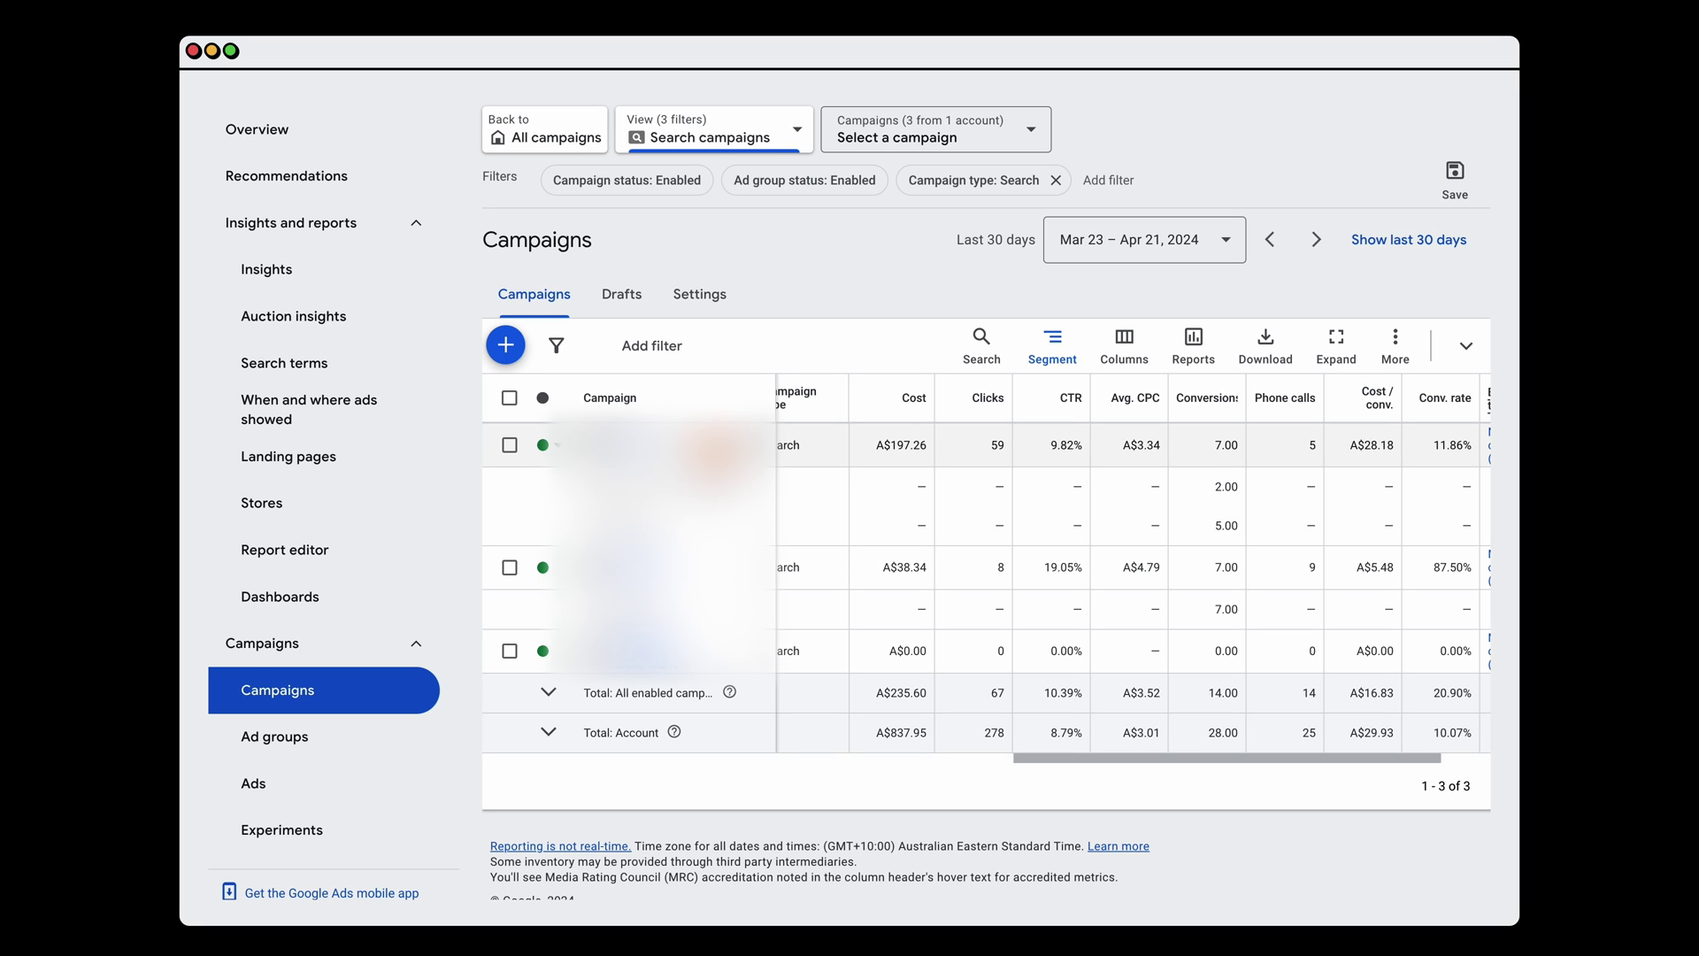
pyautogui.click(511, 447)
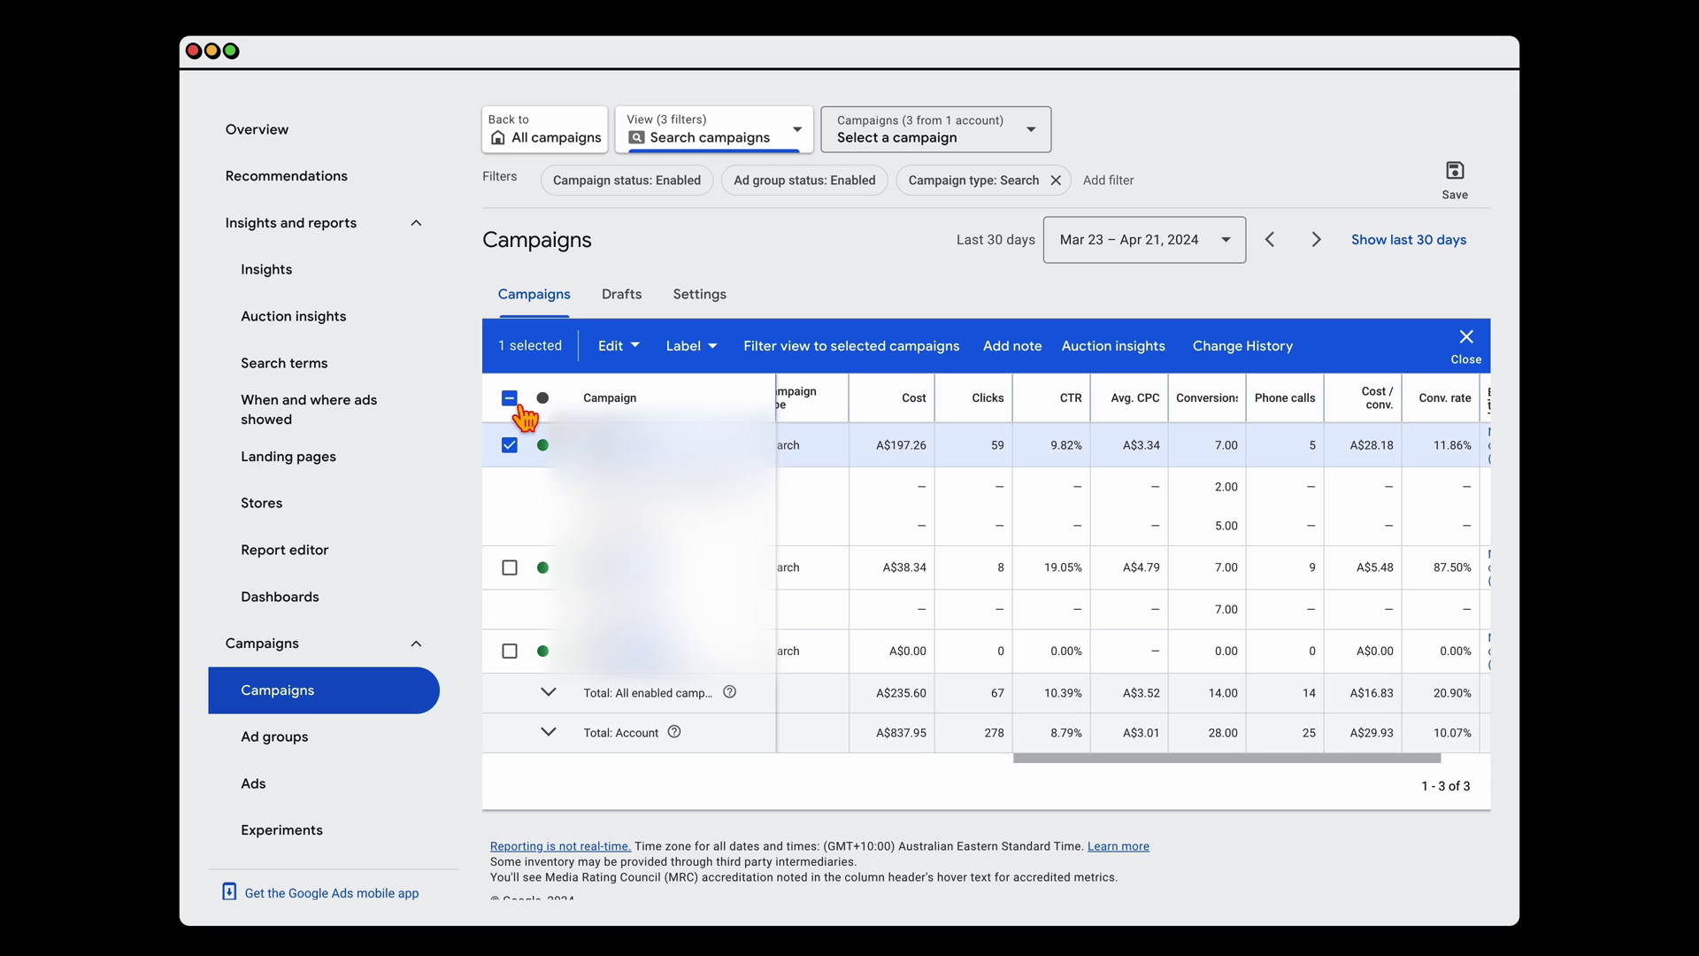
pyautogui.click(510, 445)
pyautogui.click(512, 652)
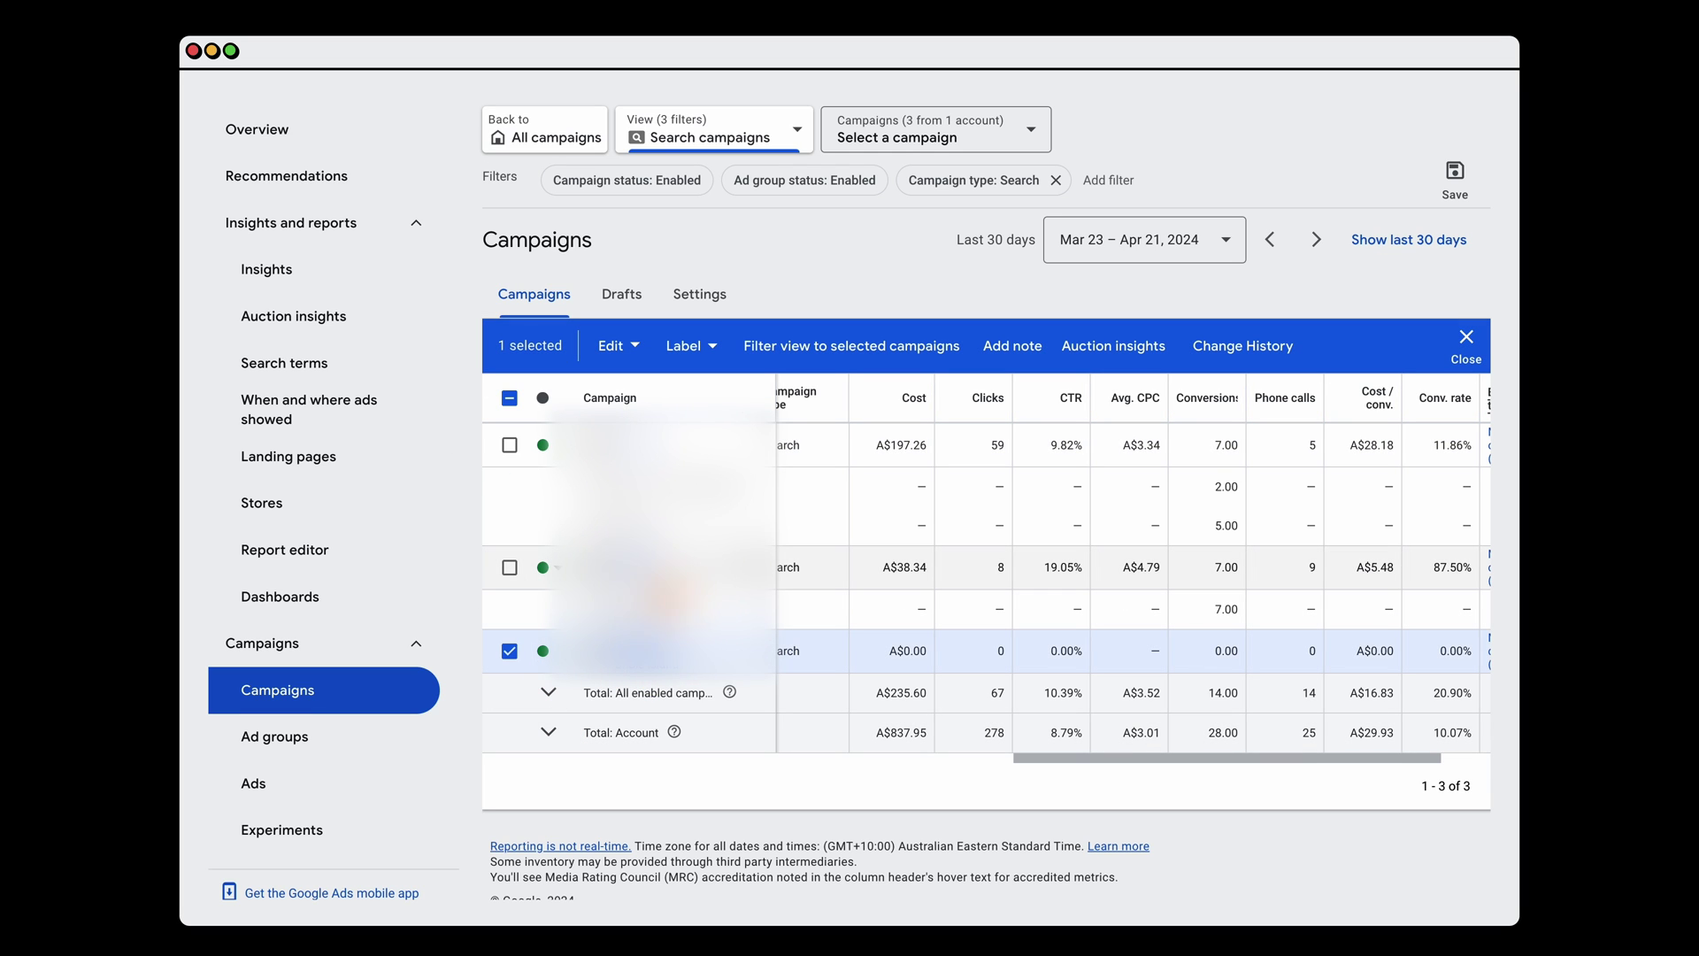
pyautogui.click(518, 655)
pyautogui.click(511, 570)
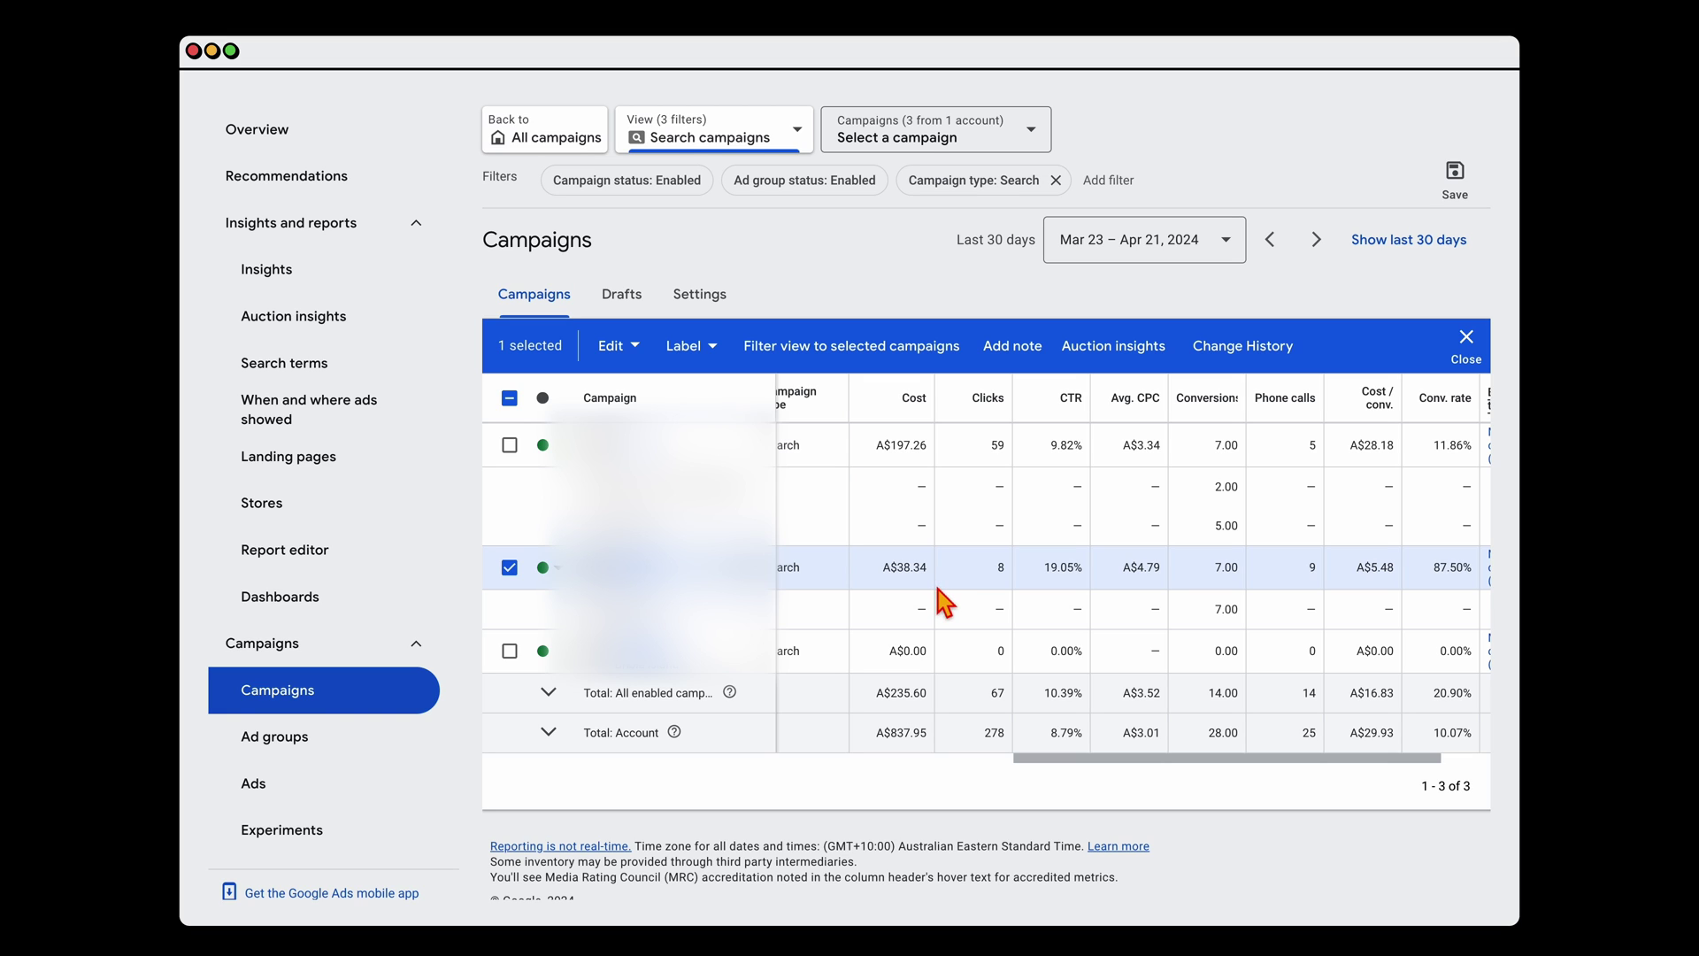
pyautogui.click(1136, 577)
pyautogui.moveTo(1136, 577); pyautogui.dragTo(1166, 577)
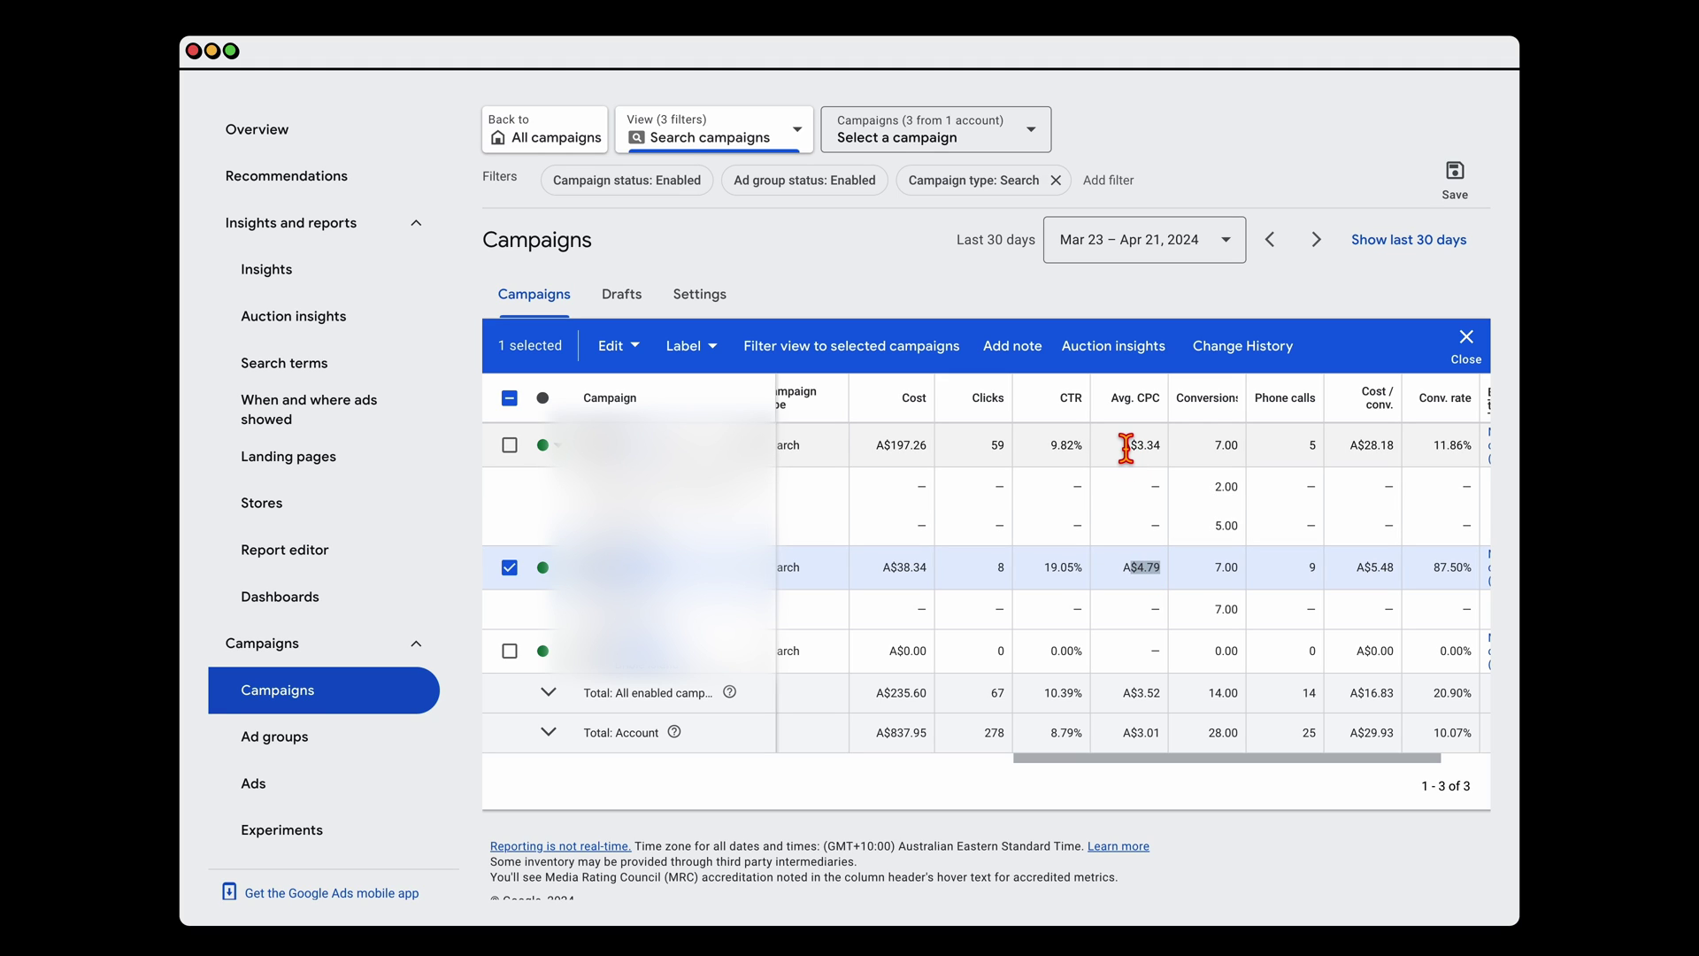
pyautogui.moveTo(1206, 577); pyautogui.dragTo(1241, 577)
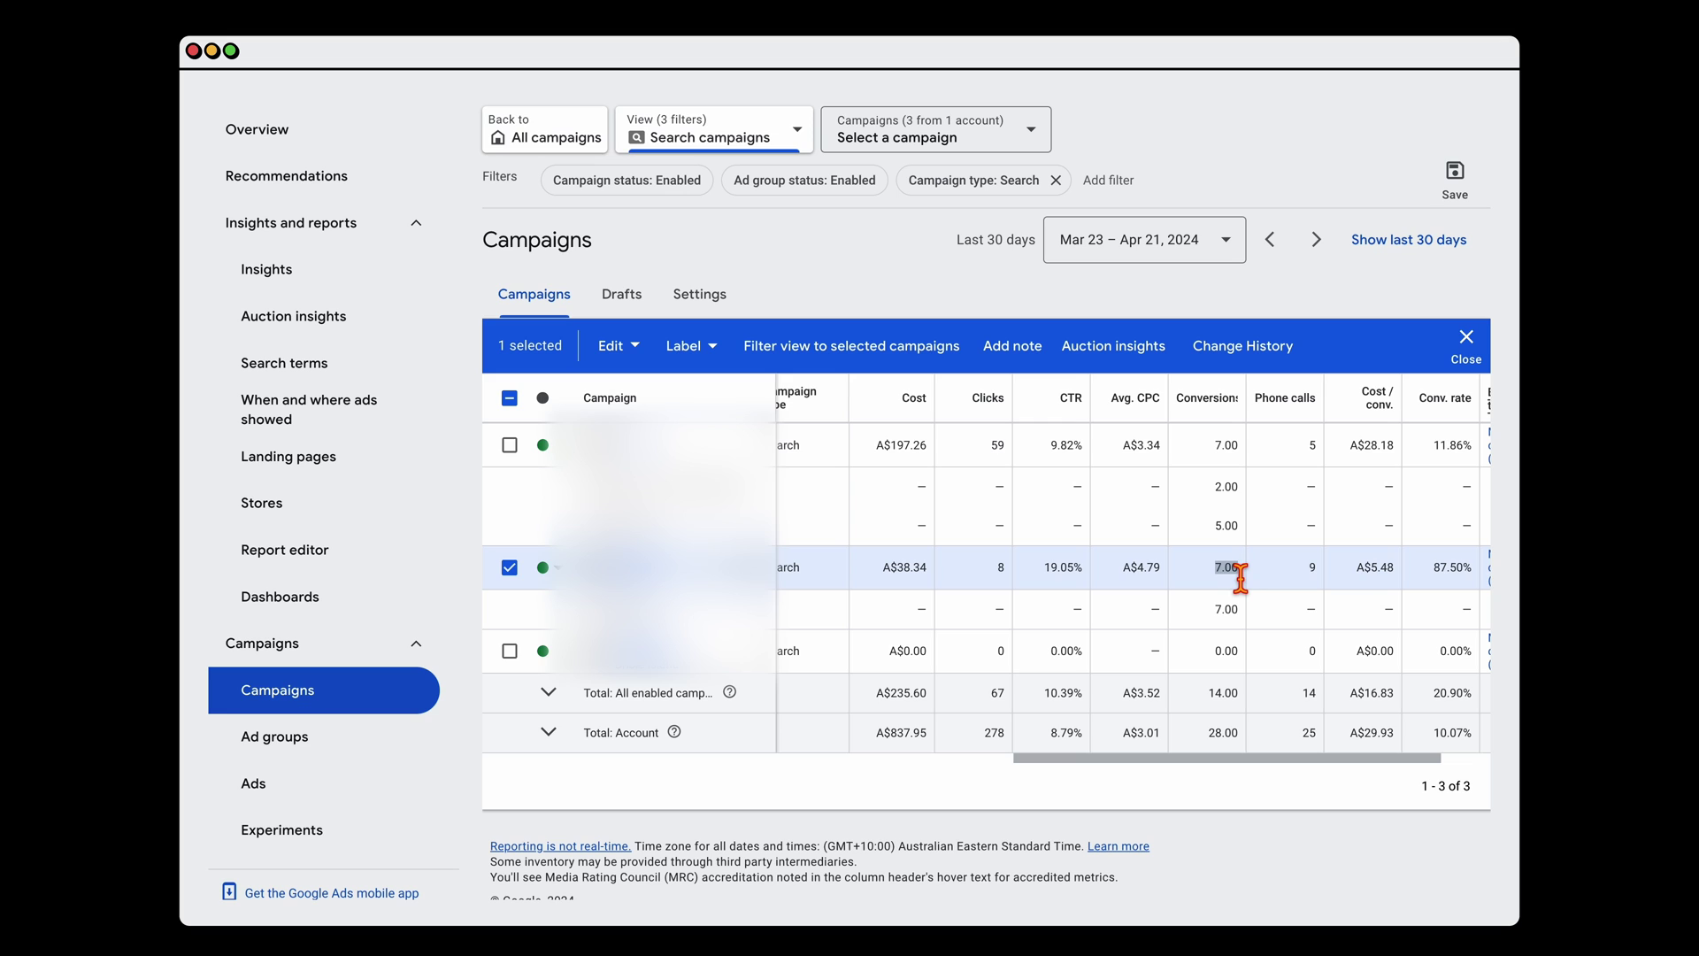
pyautogui.moveTo(1395, 571); pyautogui.dragTo(1365, 570)
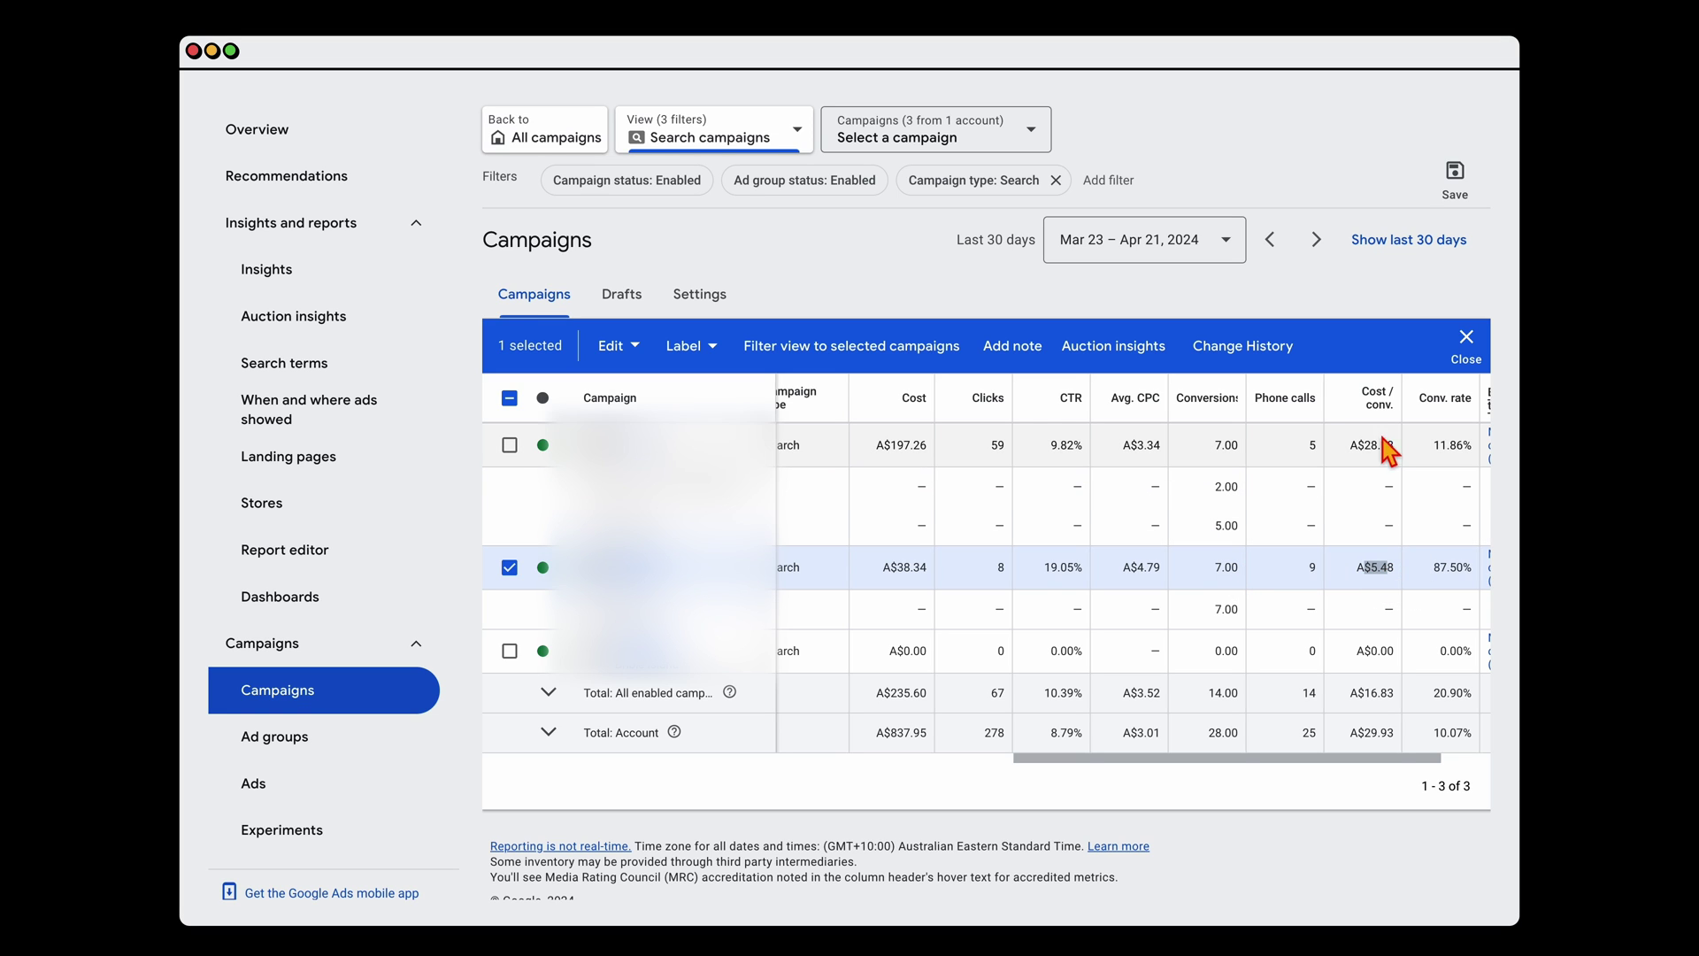
pyautogui.moveTo(1364, 454); pyautogui.dragTo(1415, 455)
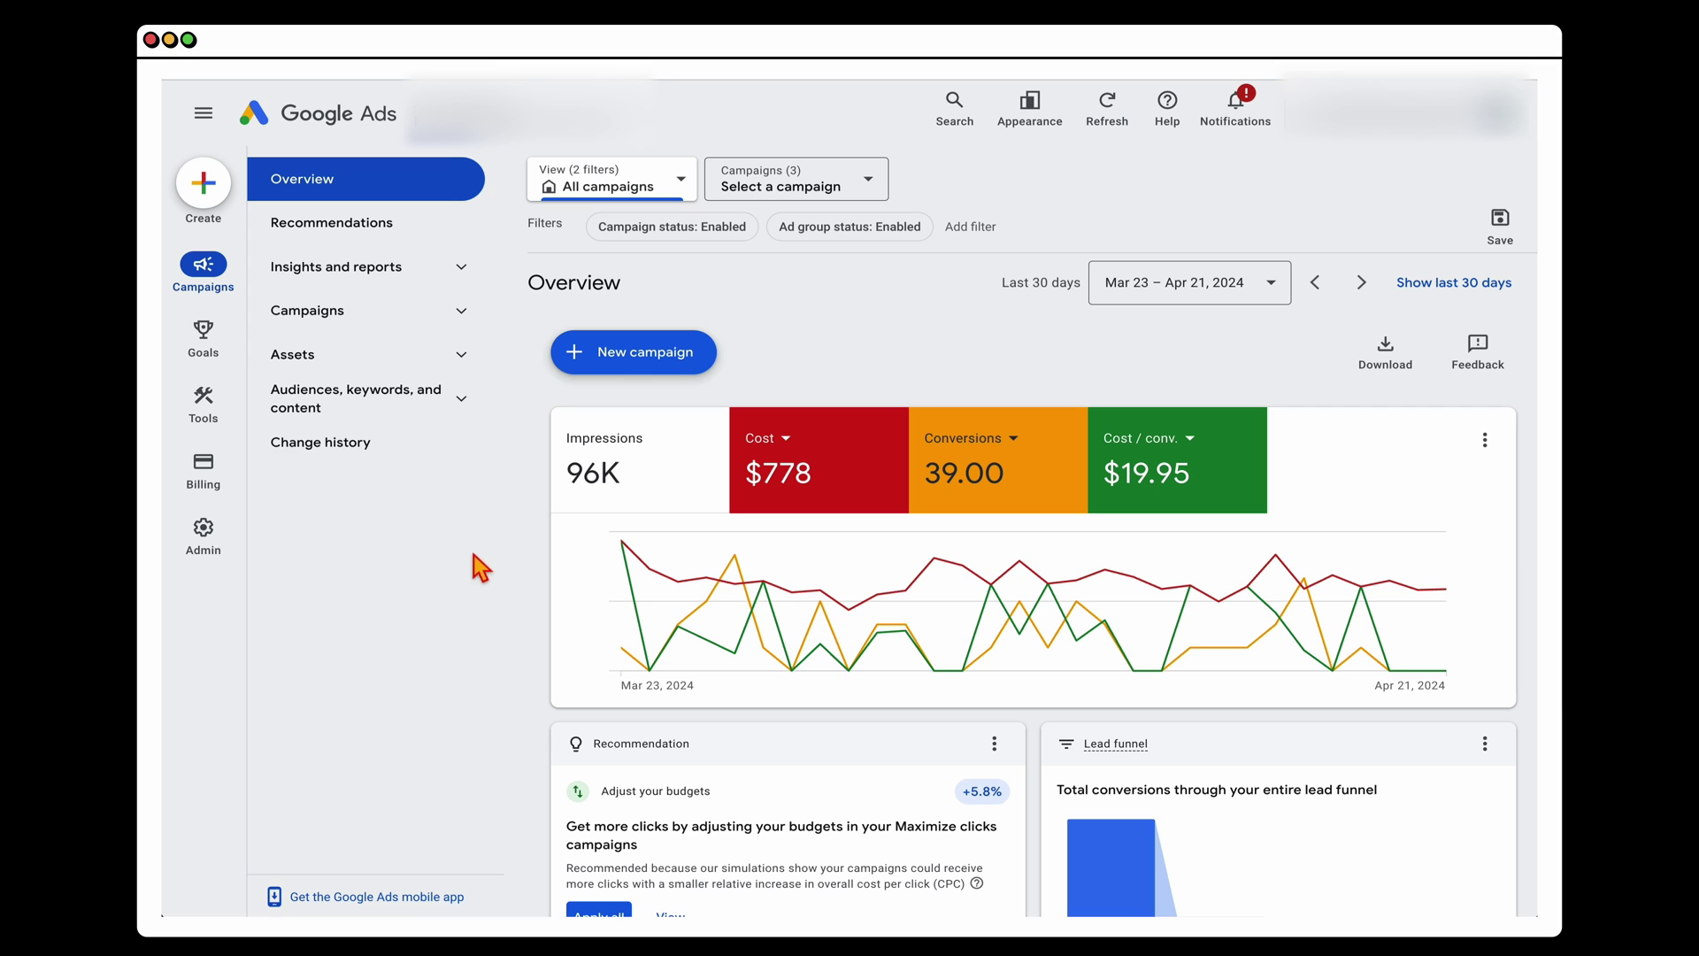
# Start a new campaign with the Leads objective and add the Phone call leads goal
pyautogui.click(656, 354)
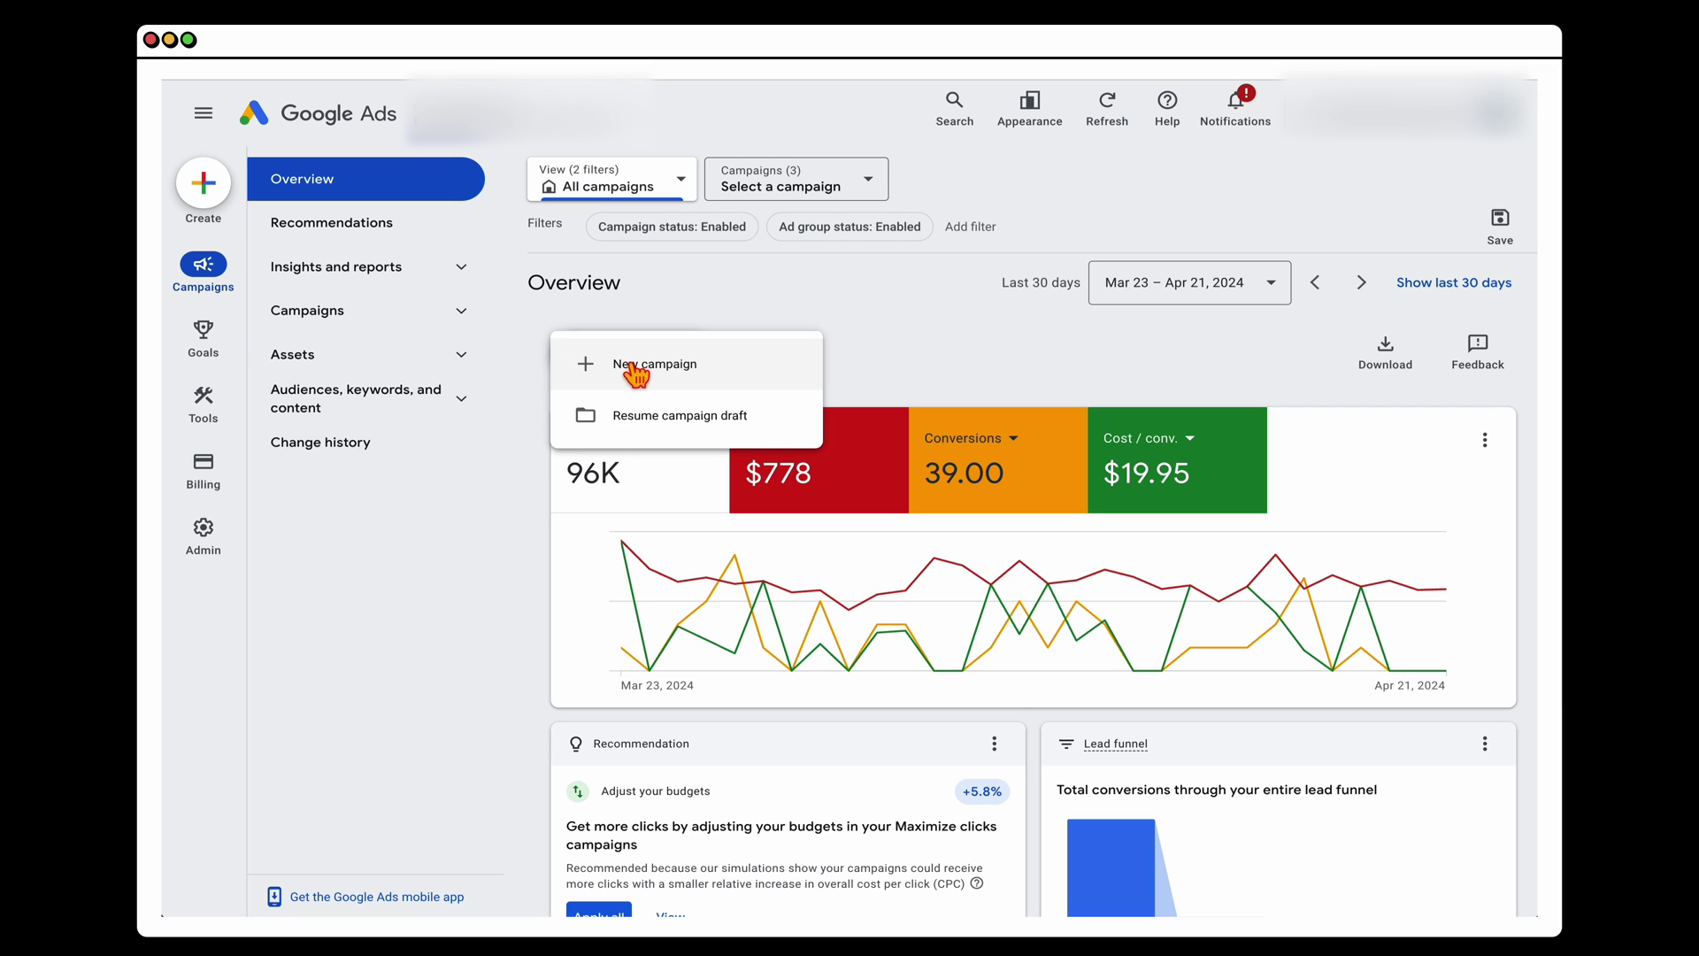
pyautogui.click(653, 372)
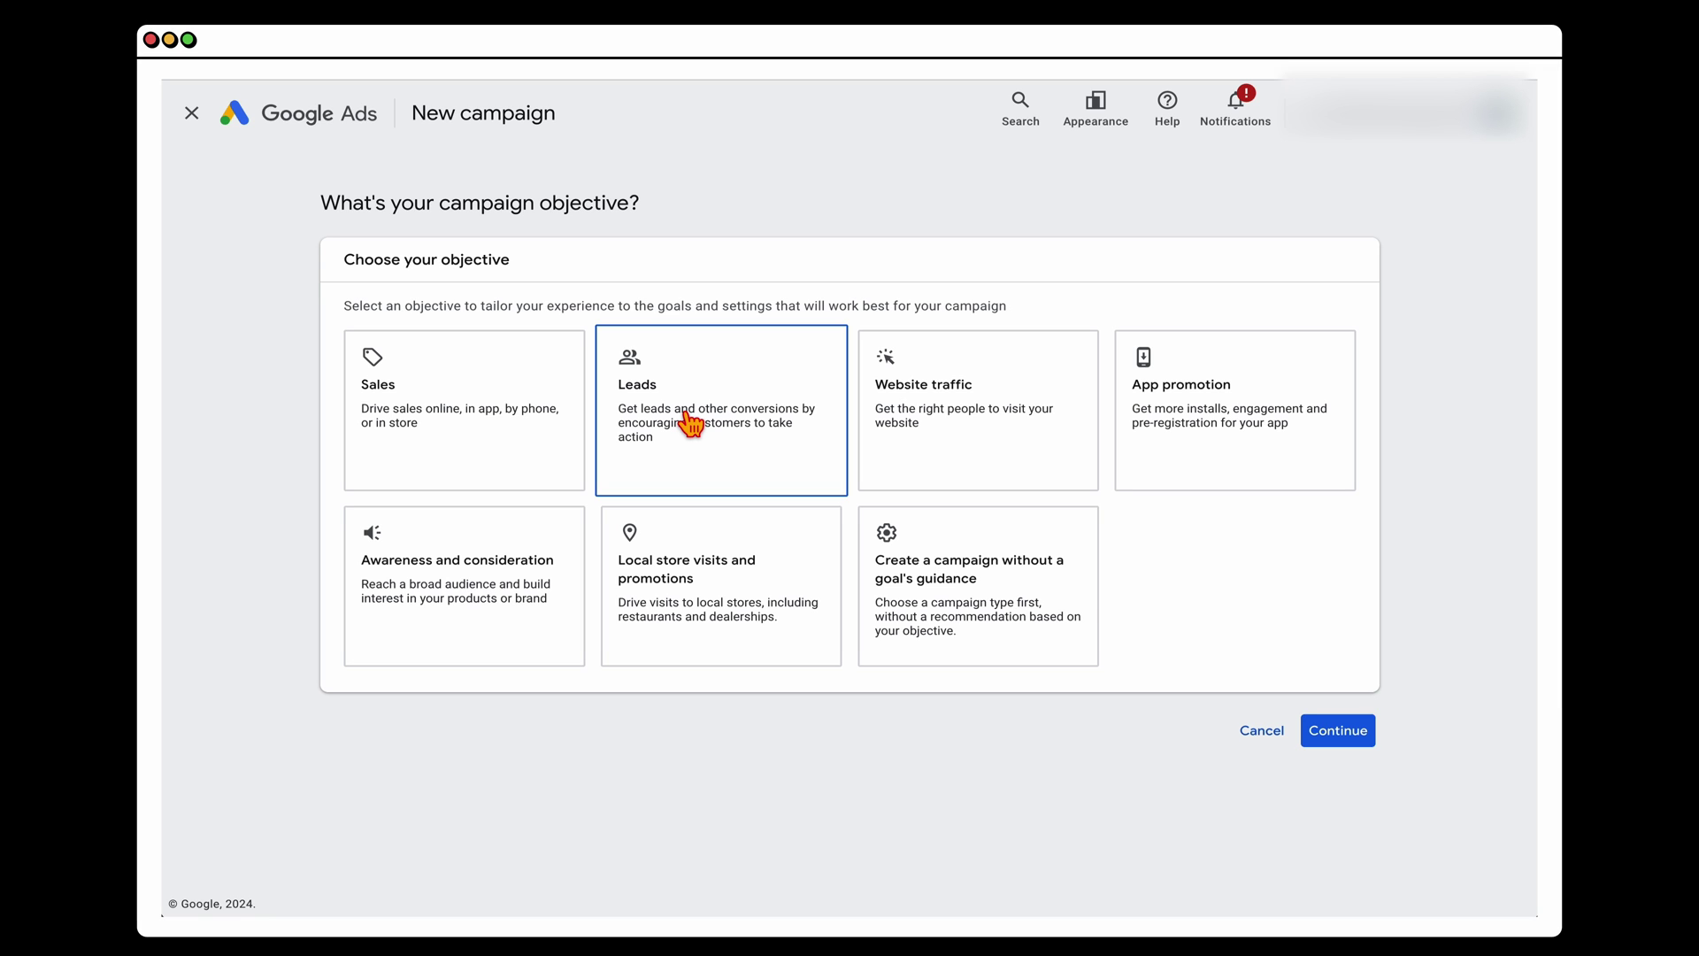
pyautogui.click(691, 426)
pyautogui.scroll(-3, 448, 595)
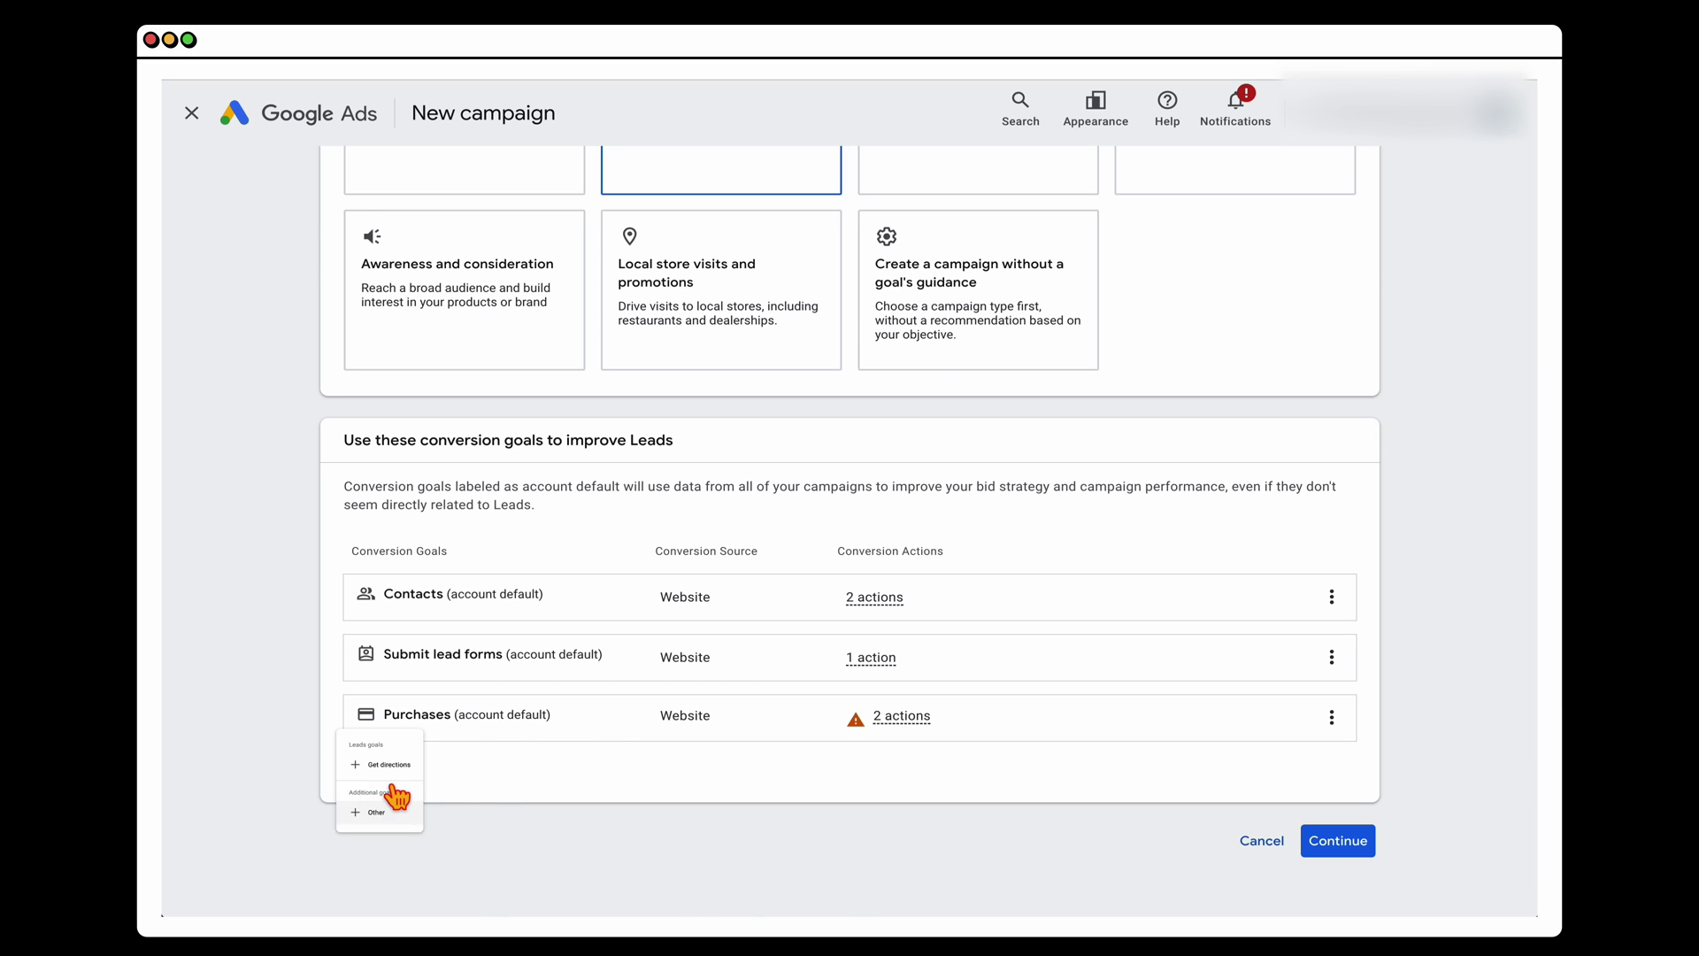
pyautogui.click(386, 775)
pyautogui.click(393, 788)
# Remove the Submit lead forms goal, leaving Phone call leads as the only goal
pyautogui.scroll(-2, 742, 440)
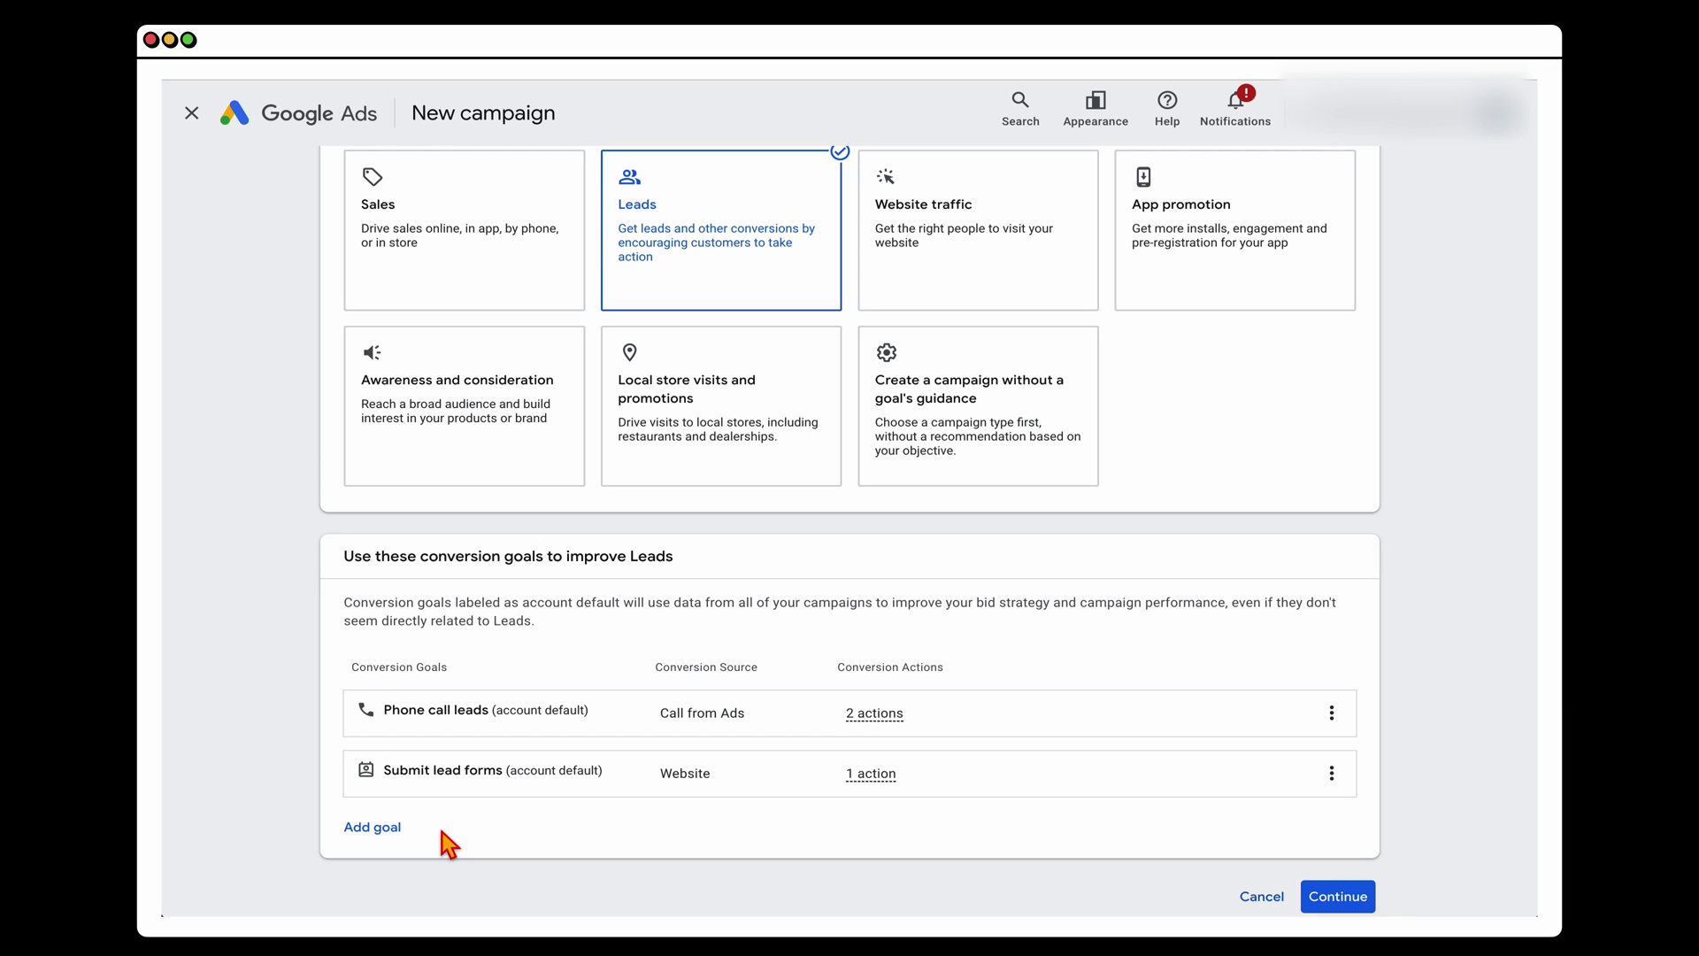
pyautogui.click(1332, 774)
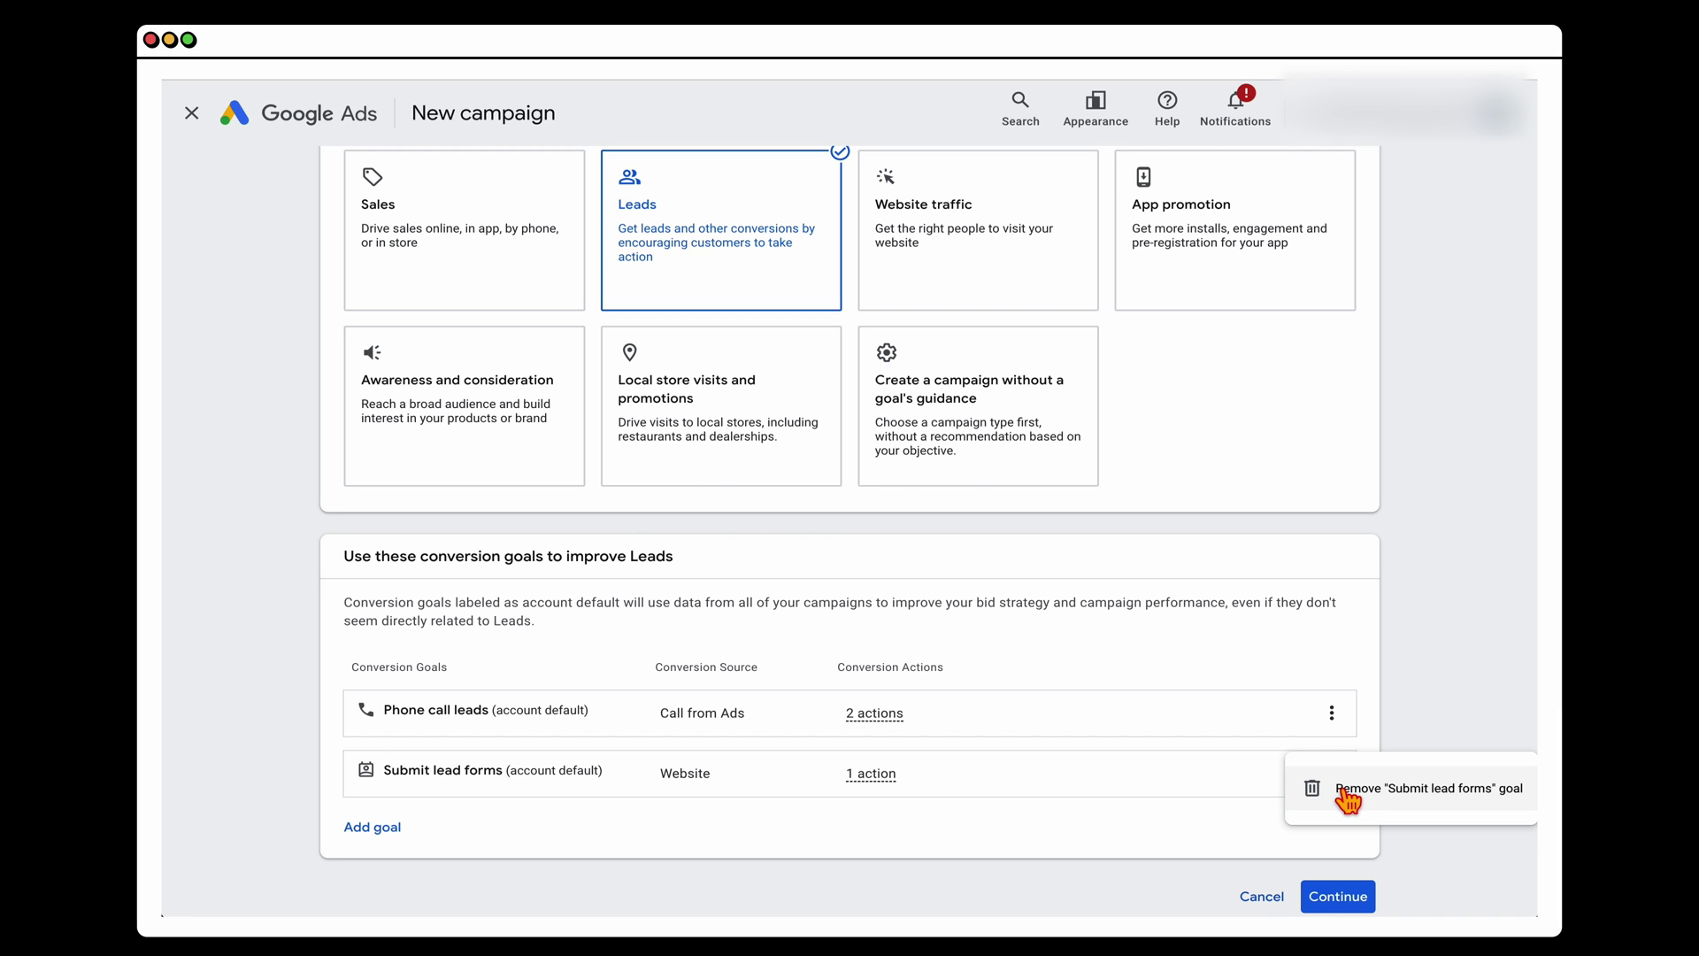
pyautogui.click(1346, 794)
pyautogui.click(1062, 570)
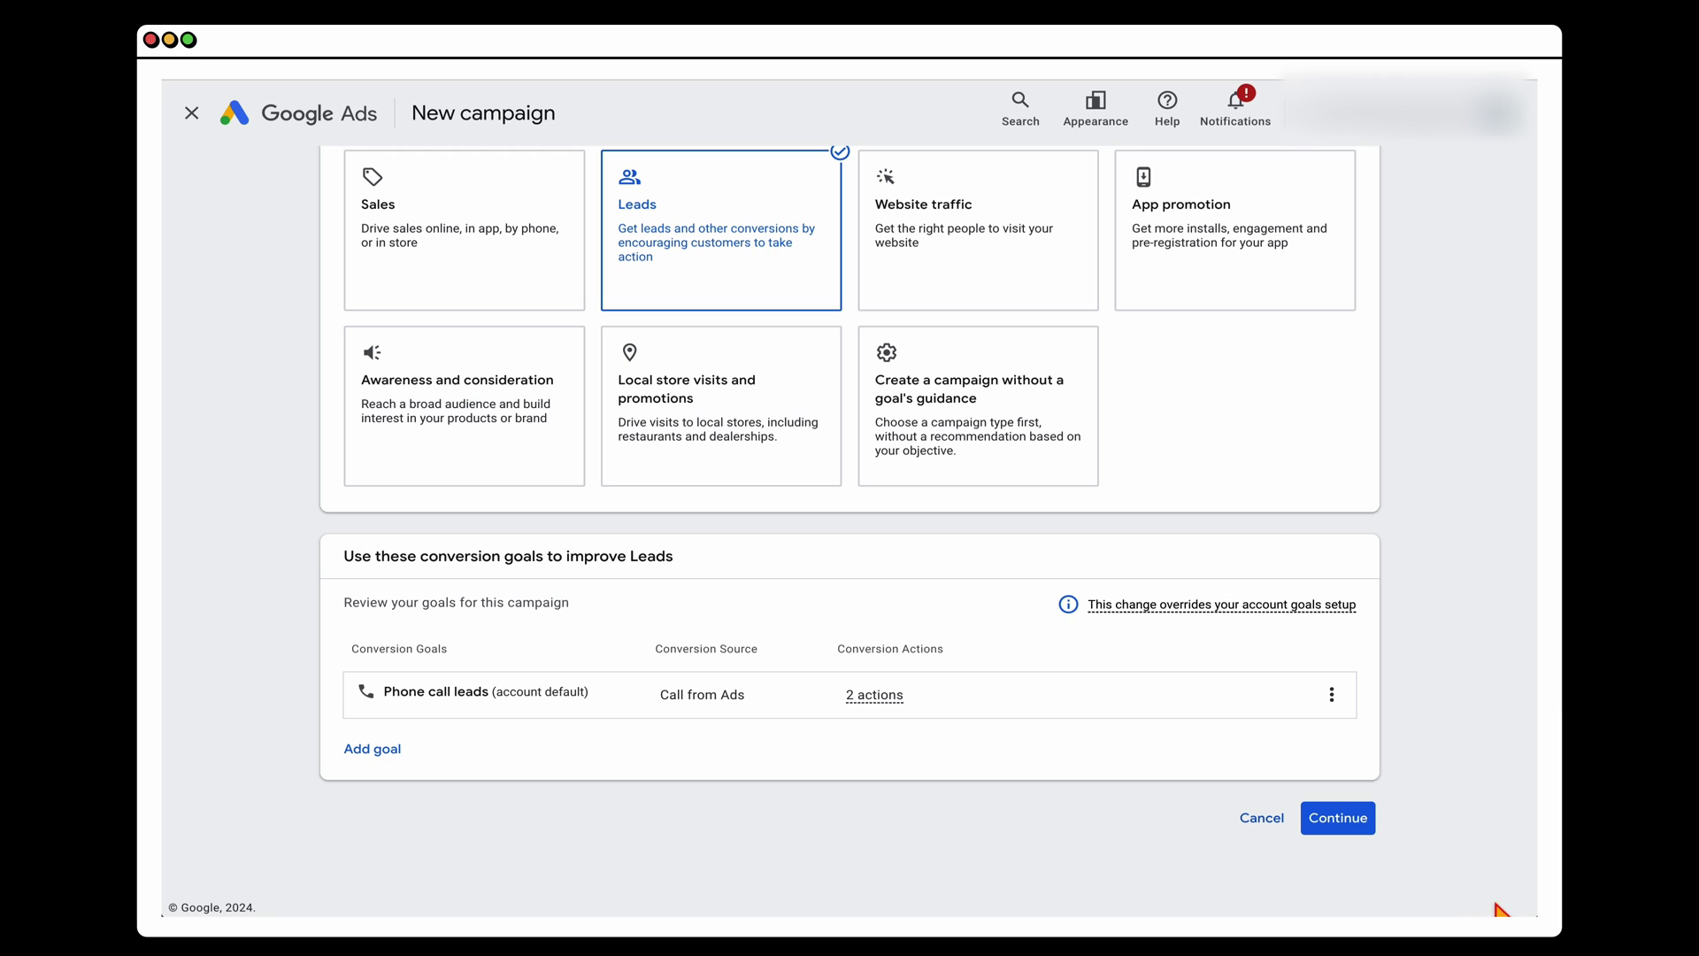
pyautogui.click(1354, 836)
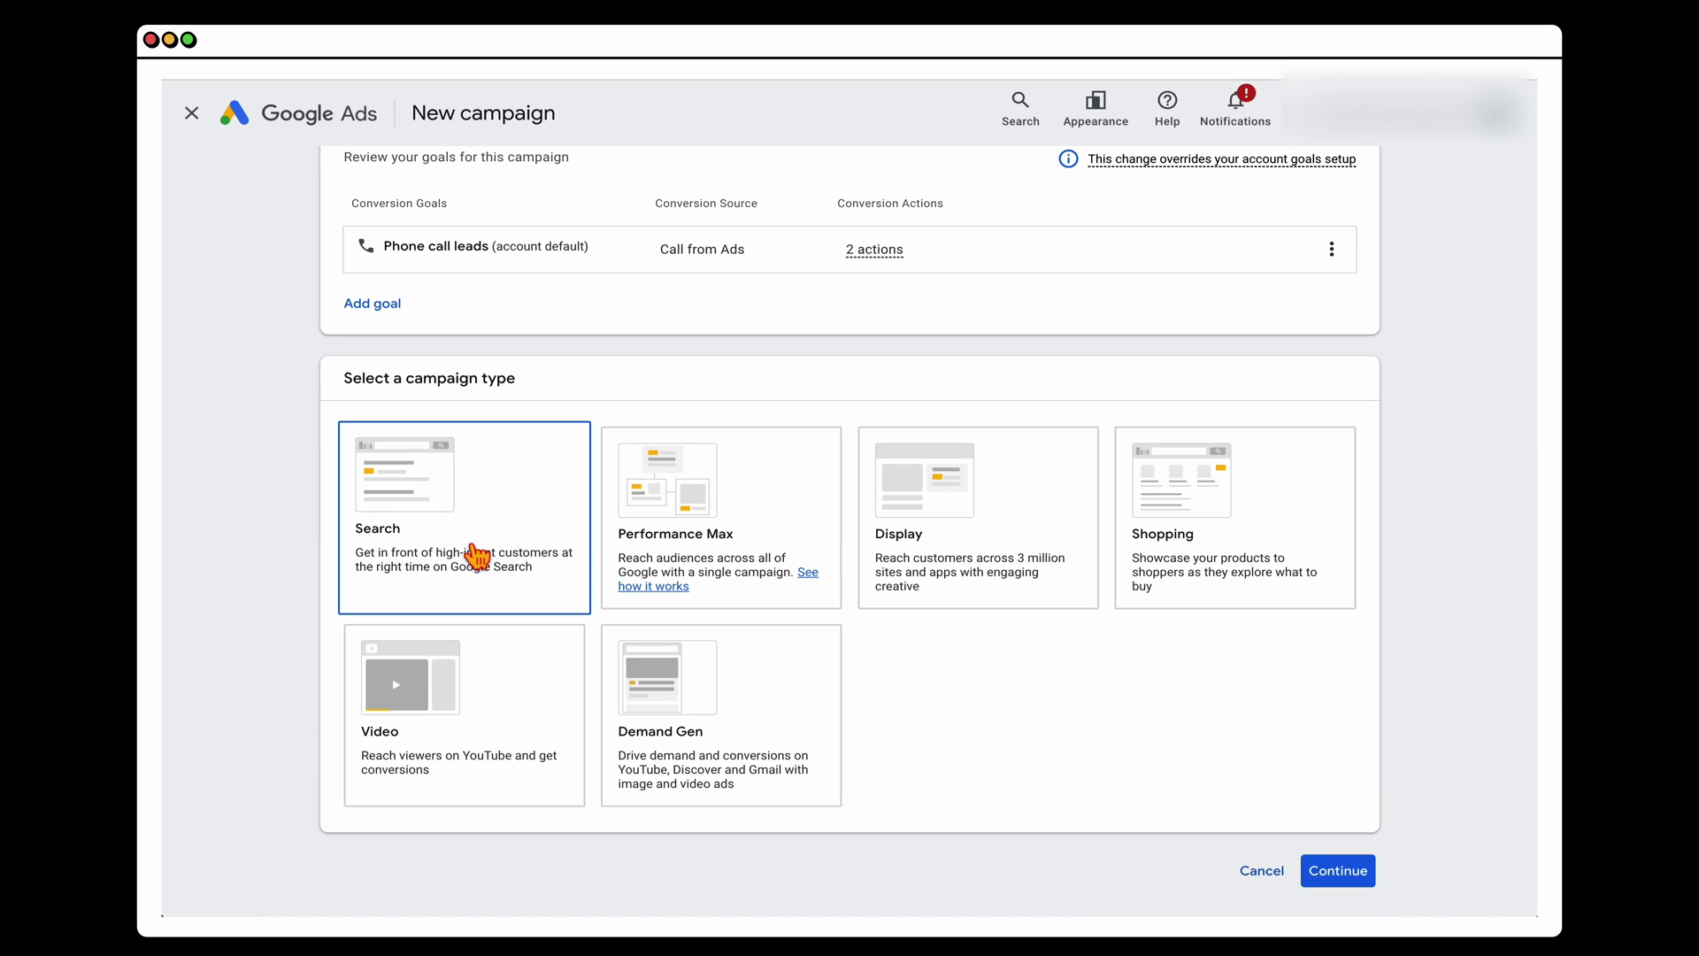
# Choose the Search campaign type, leaving Phone calls unchecked as a way to reach the goal
pyautogui.click(501, 559)
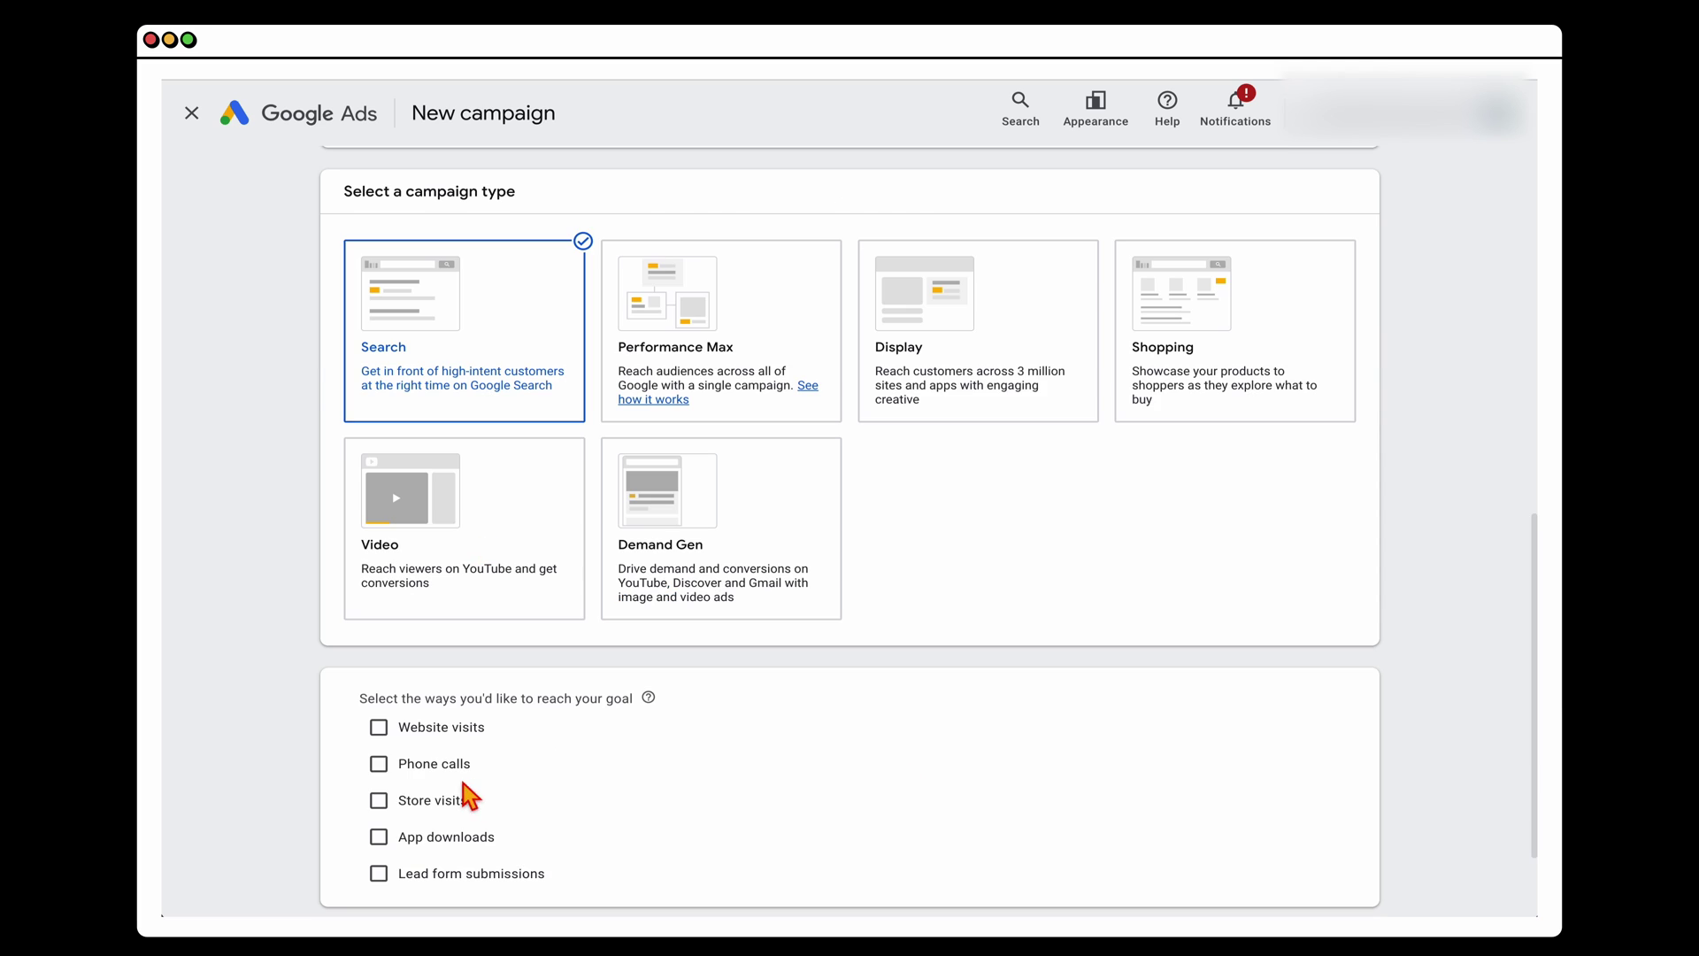
pyautogui.click(379, 763)
pyautogui.scroll(-2, 496, 770)
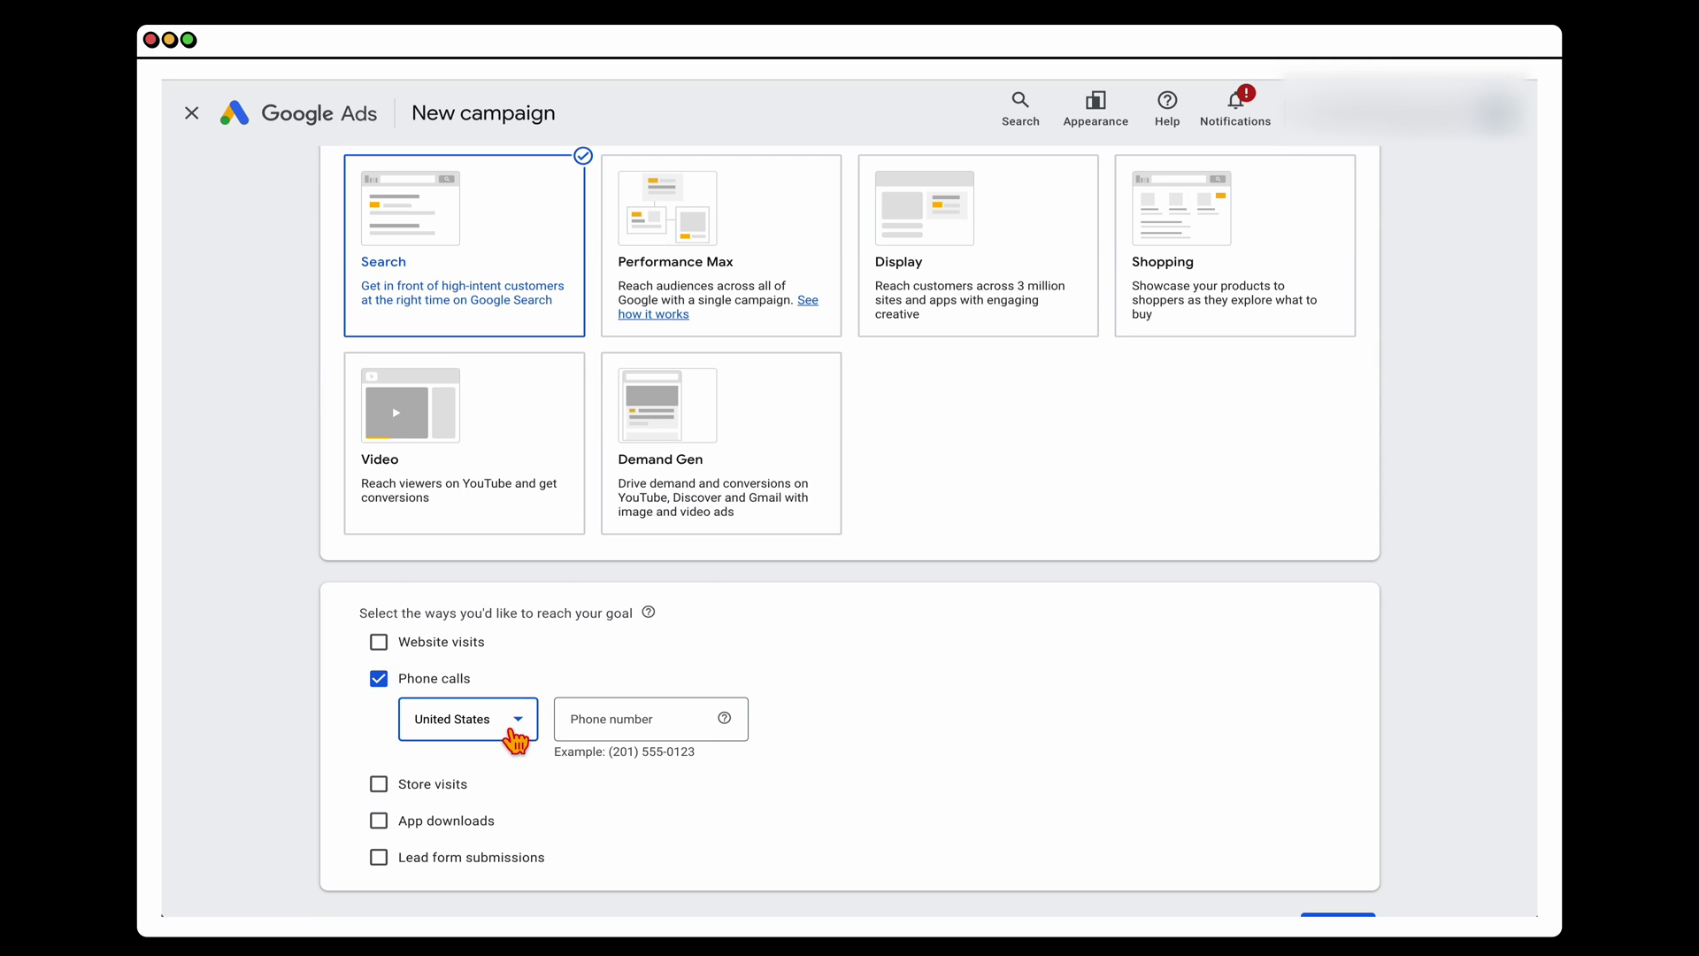
pyautogui.click(518, 728)
pyautogui.scroll(20, 549, 638)
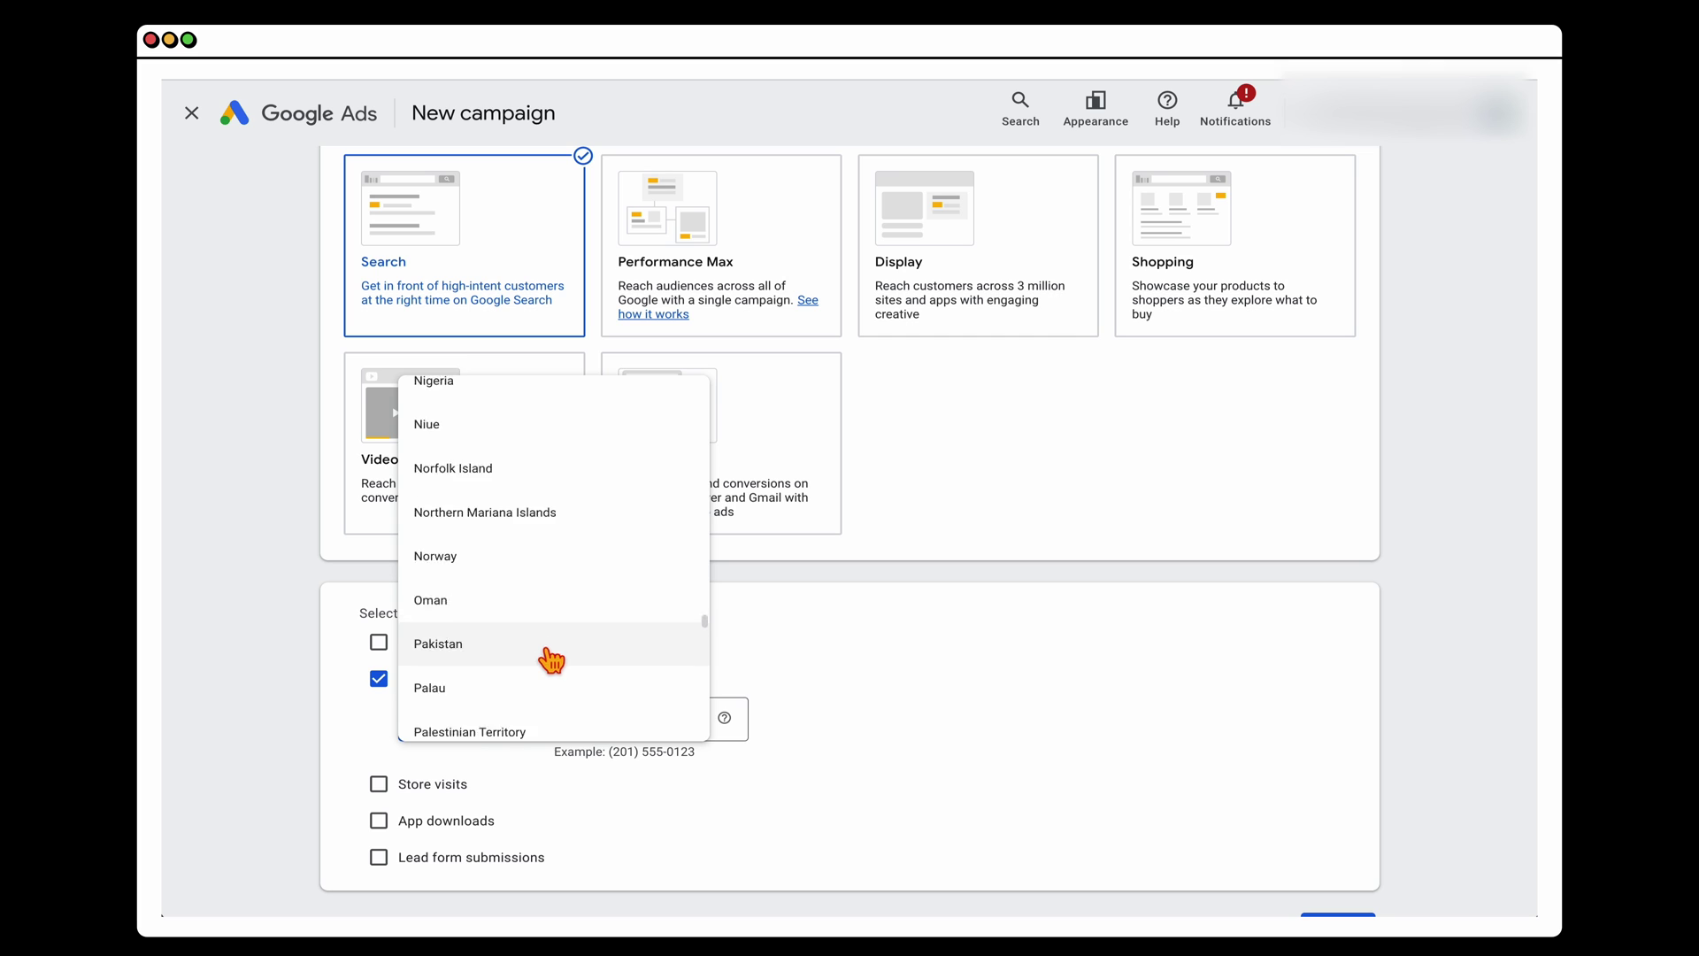
pyautogui.click(518, 662)
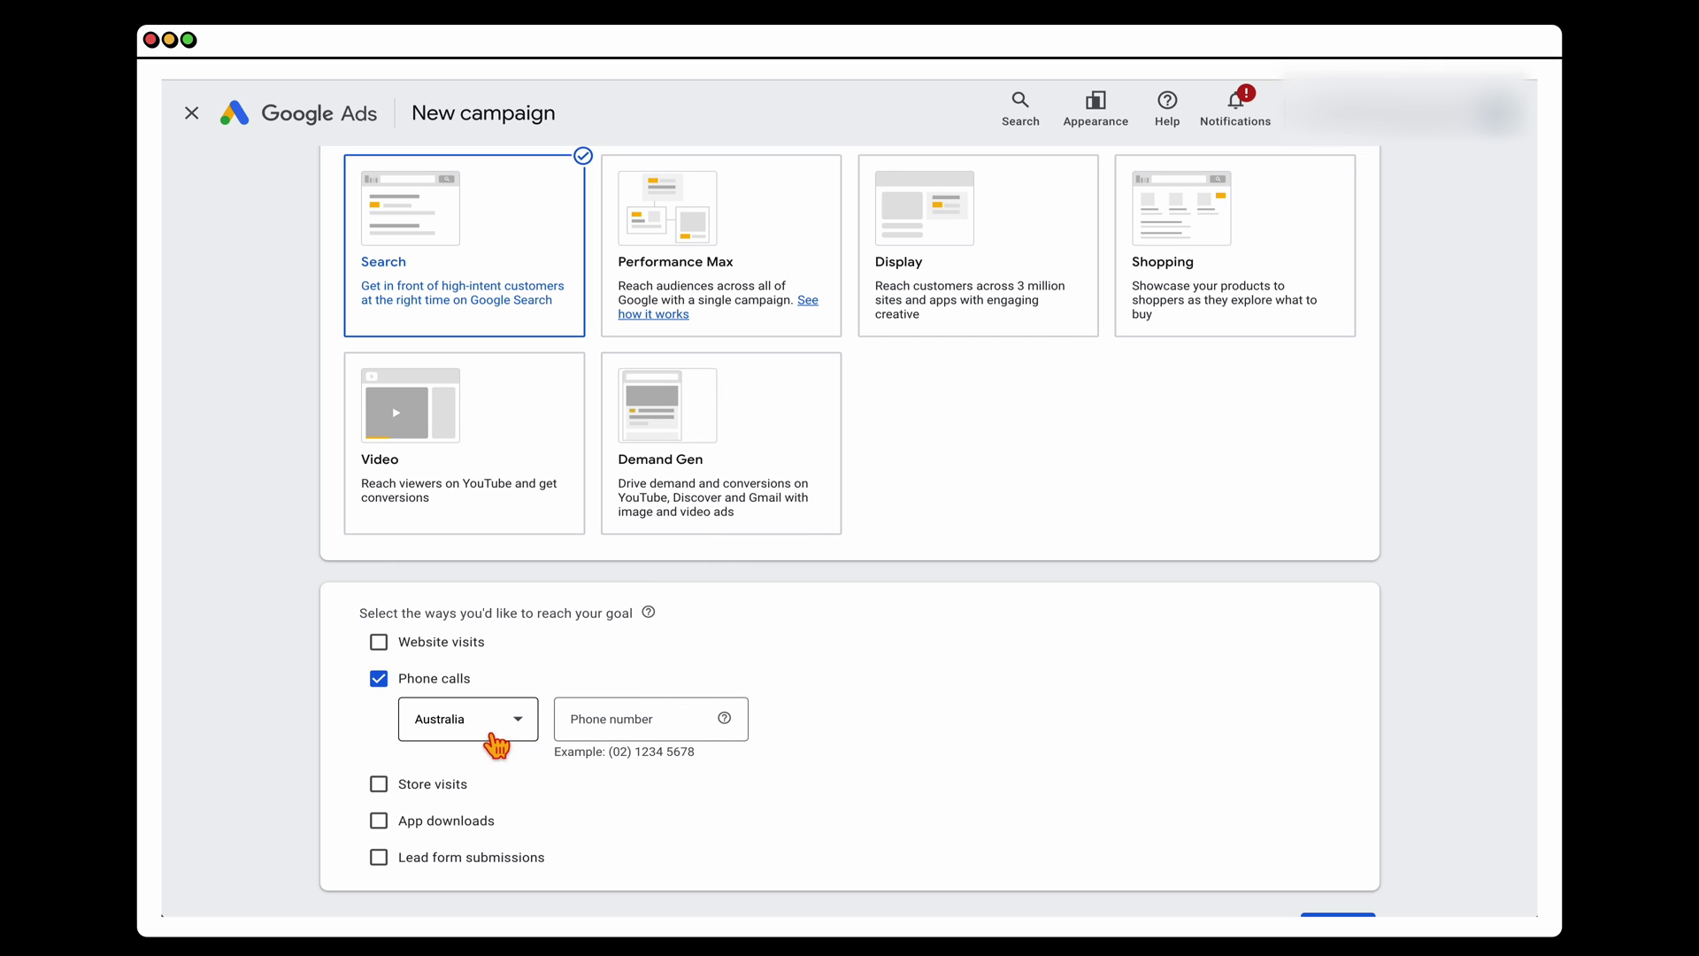
pyautogui.click(589, 727)
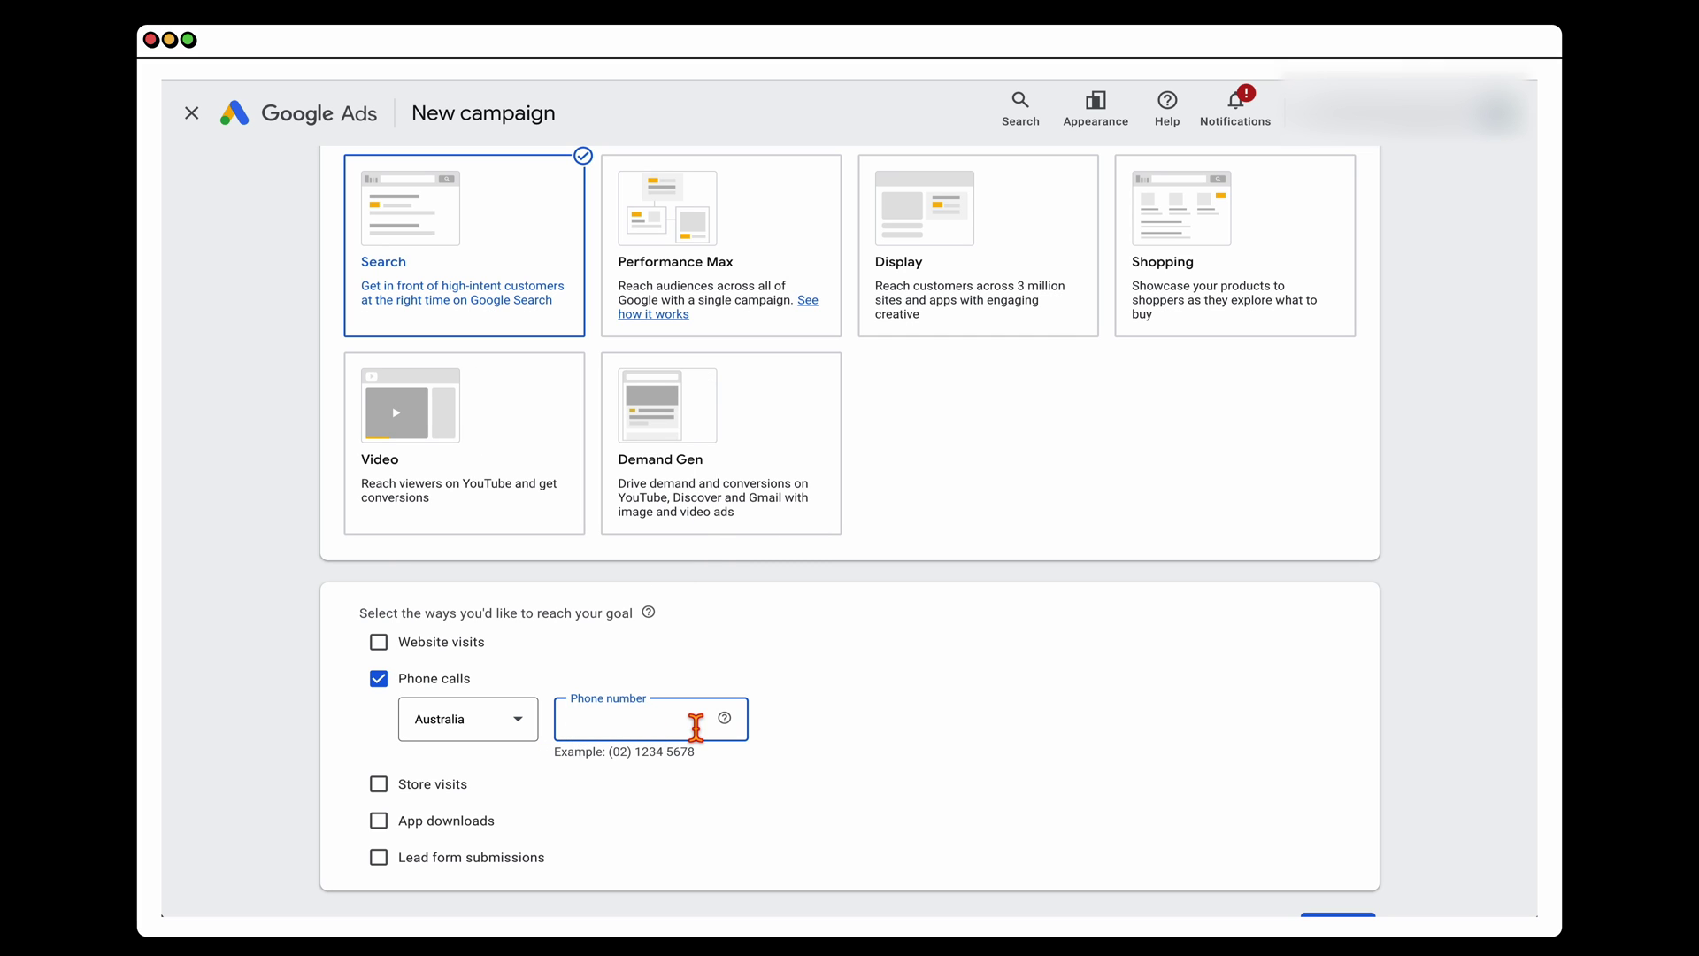
pyautogui.scroll(6, 697, 727)
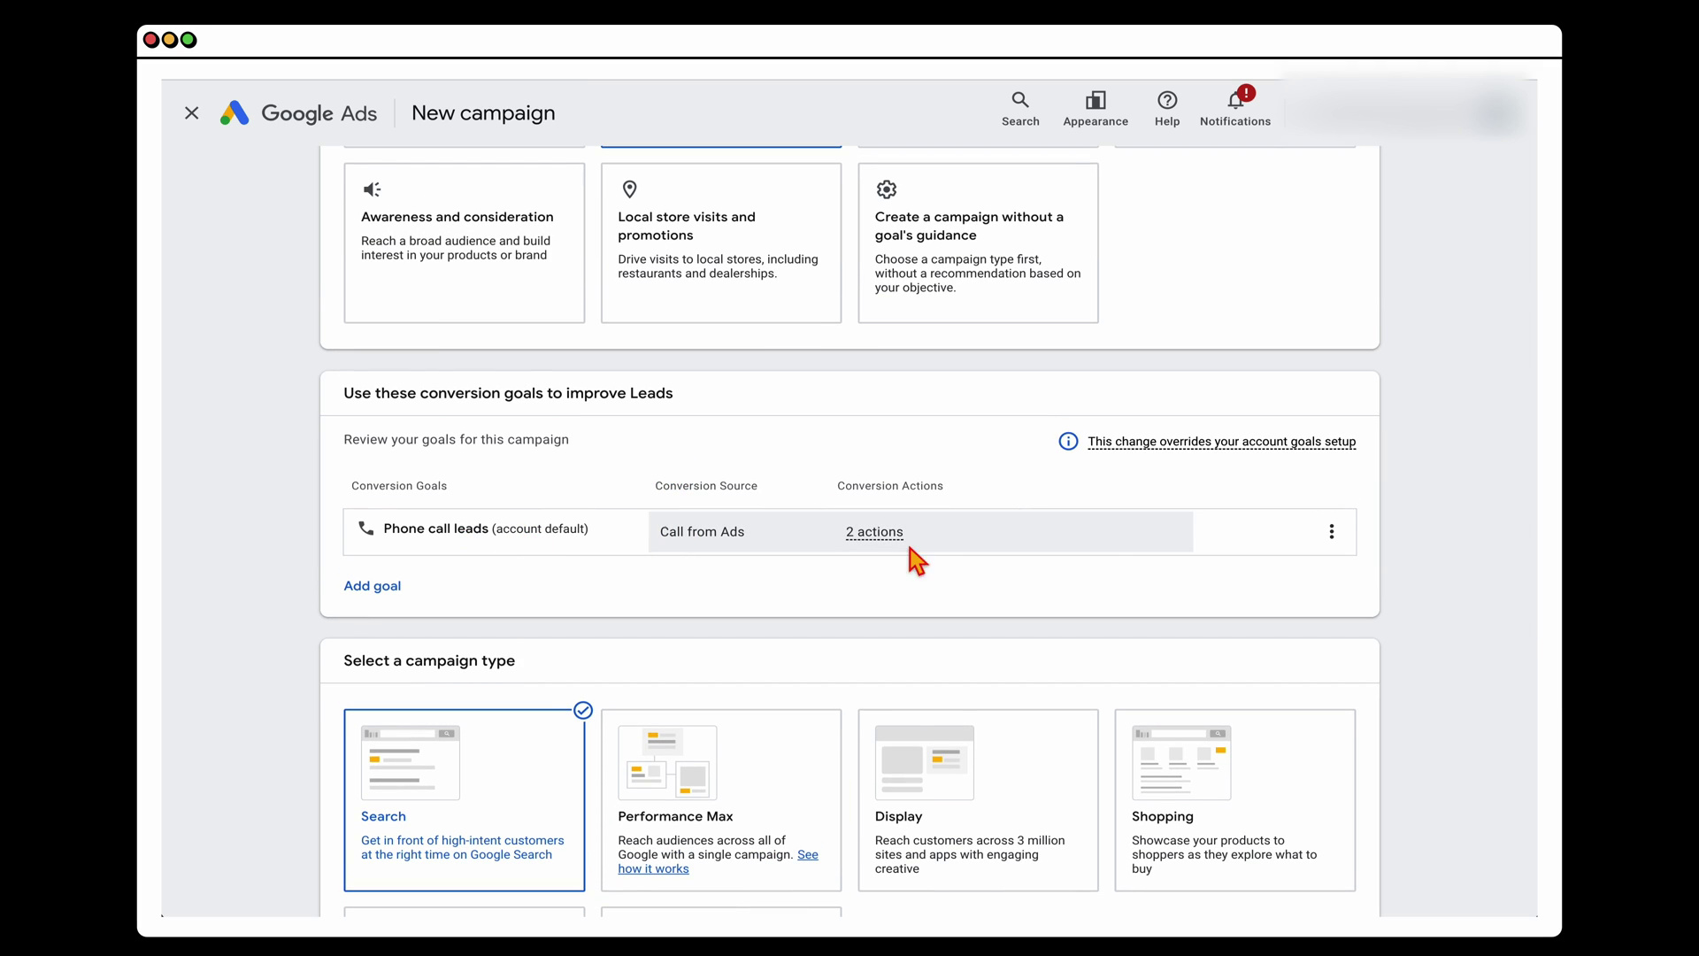
pyautogui.scroll(-2, 620, 597)
pyautogui.scroll(-5, 630, 611)
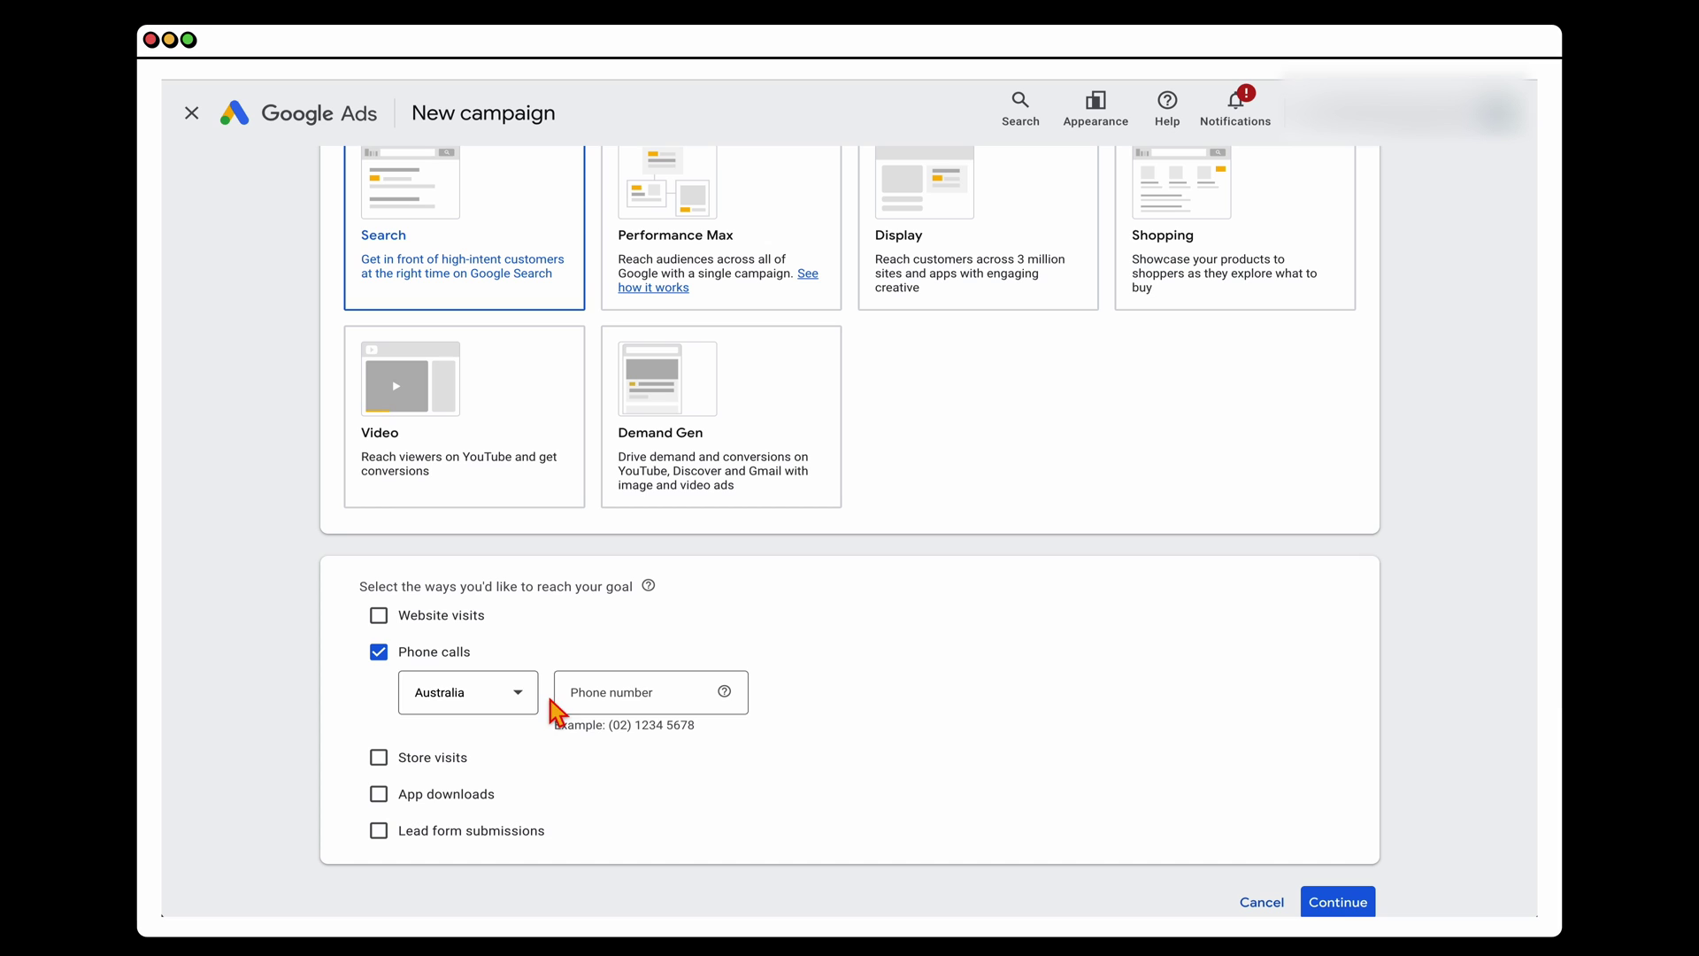
pyautogui.click(381, 655)
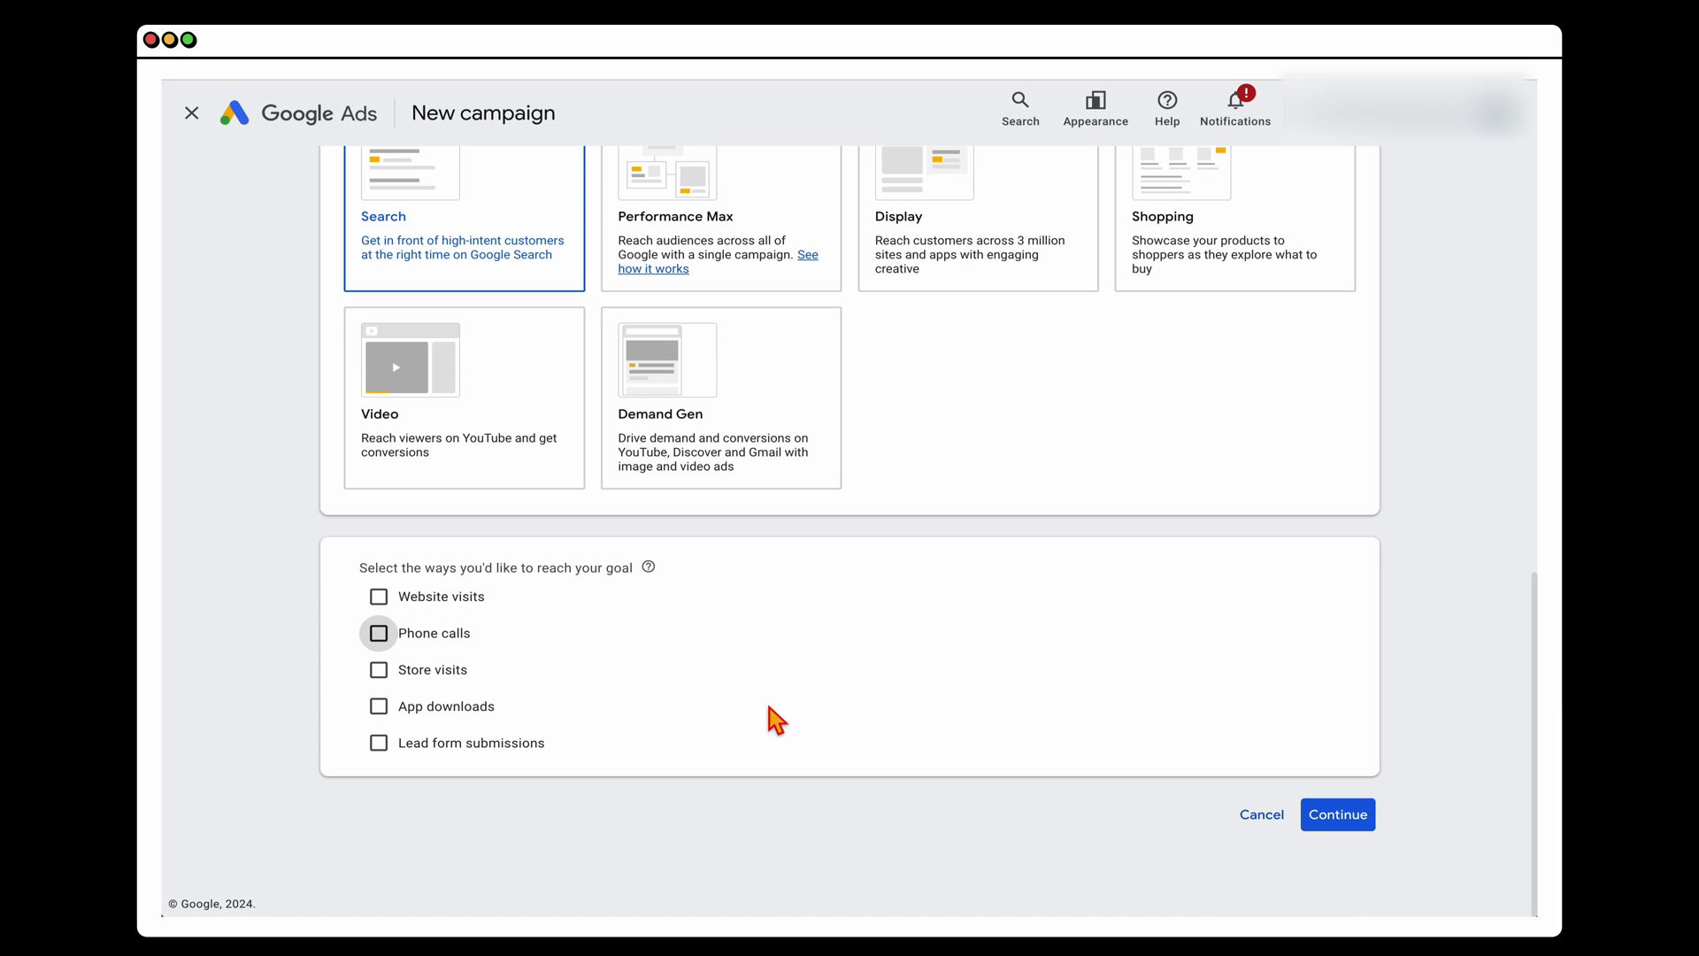
# Rename the campaign to 'Call Only [Suburb name]'
pyautogui.click(1336, 814)
pyautogui.tripleClick(536, 708)
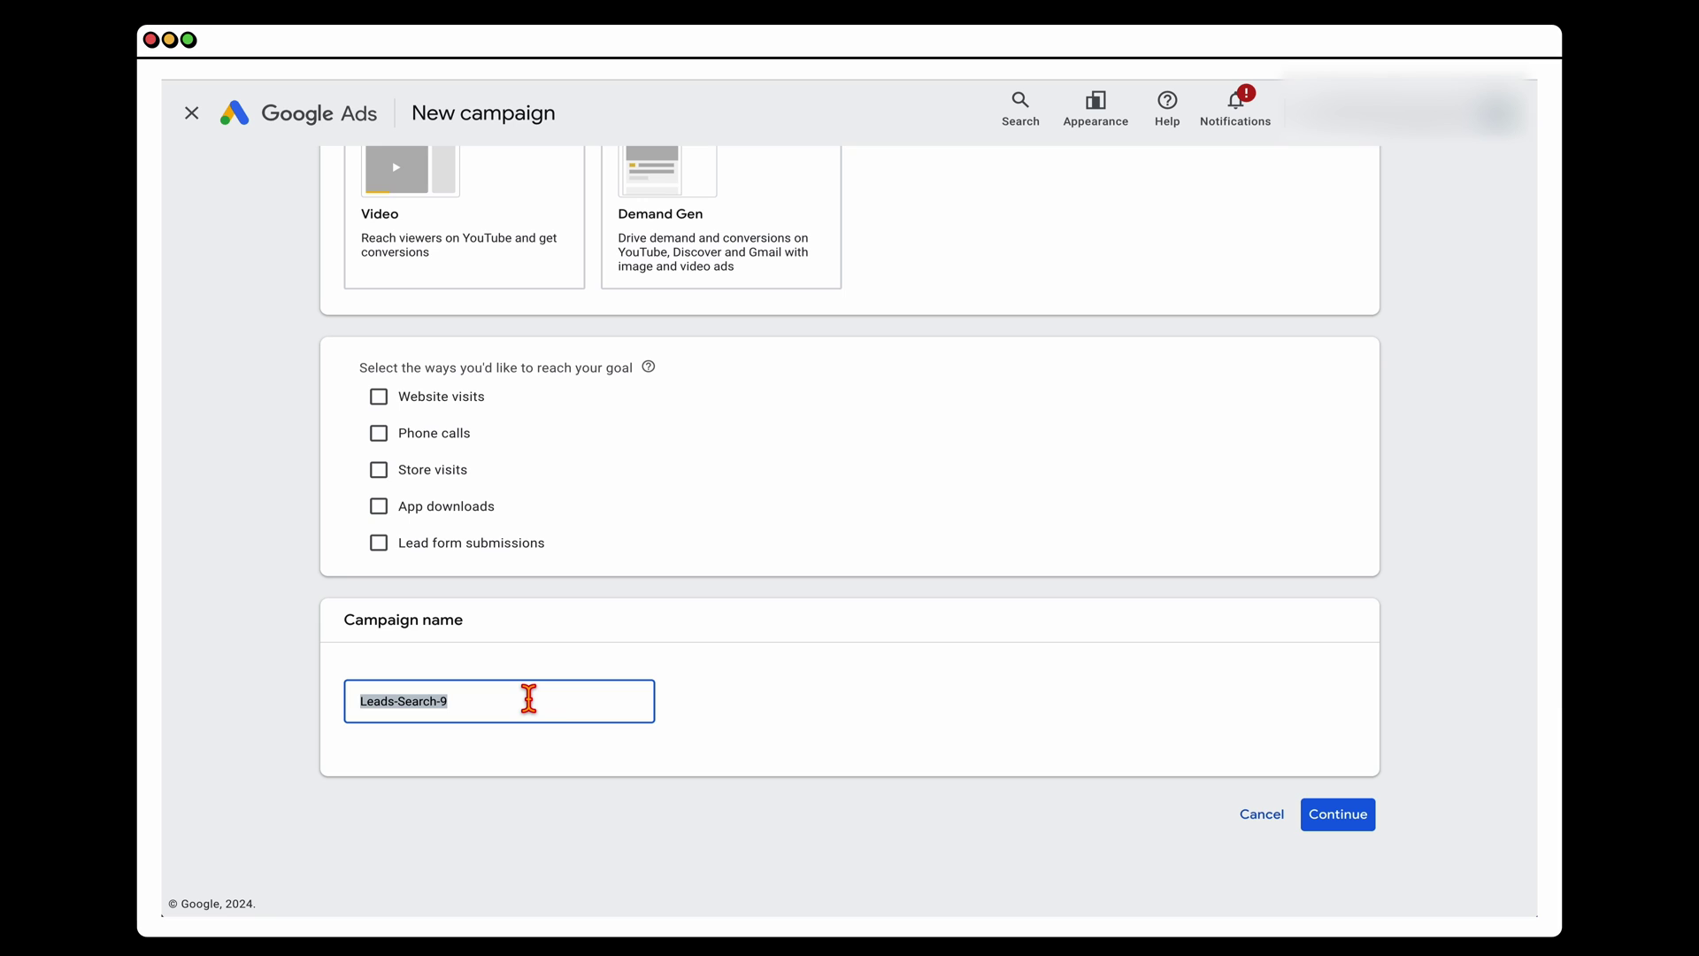
pyautogui.write('Call Only [Suburb name]')
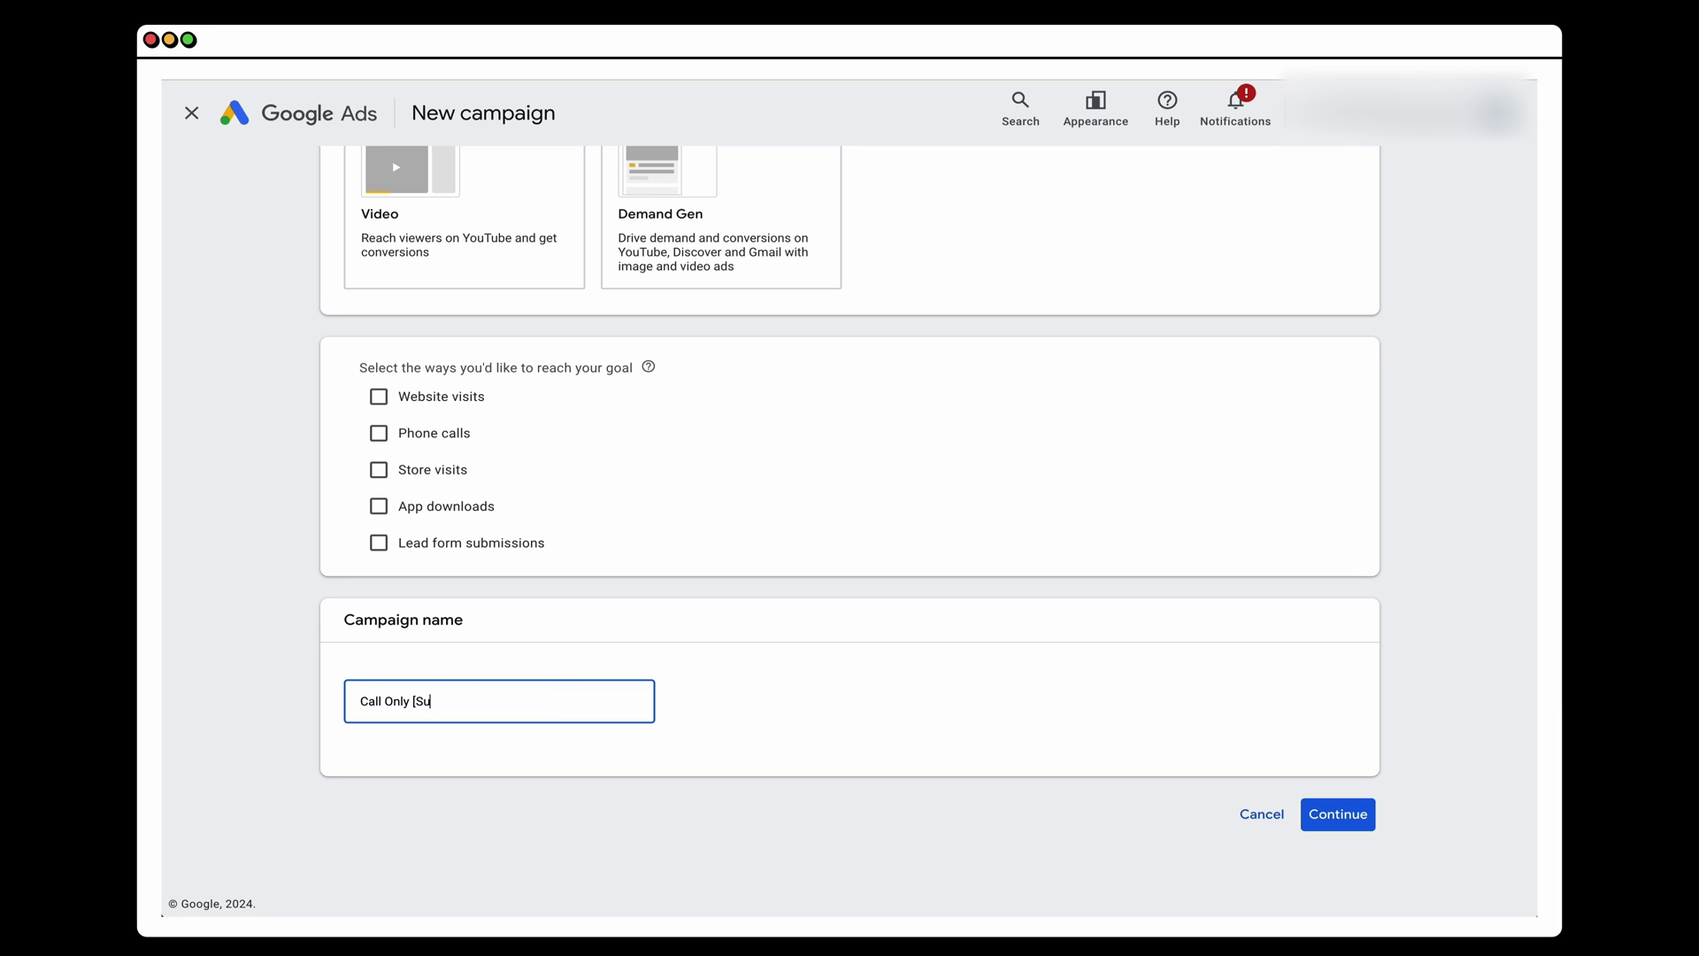
pyautogui.click(1363, 825)
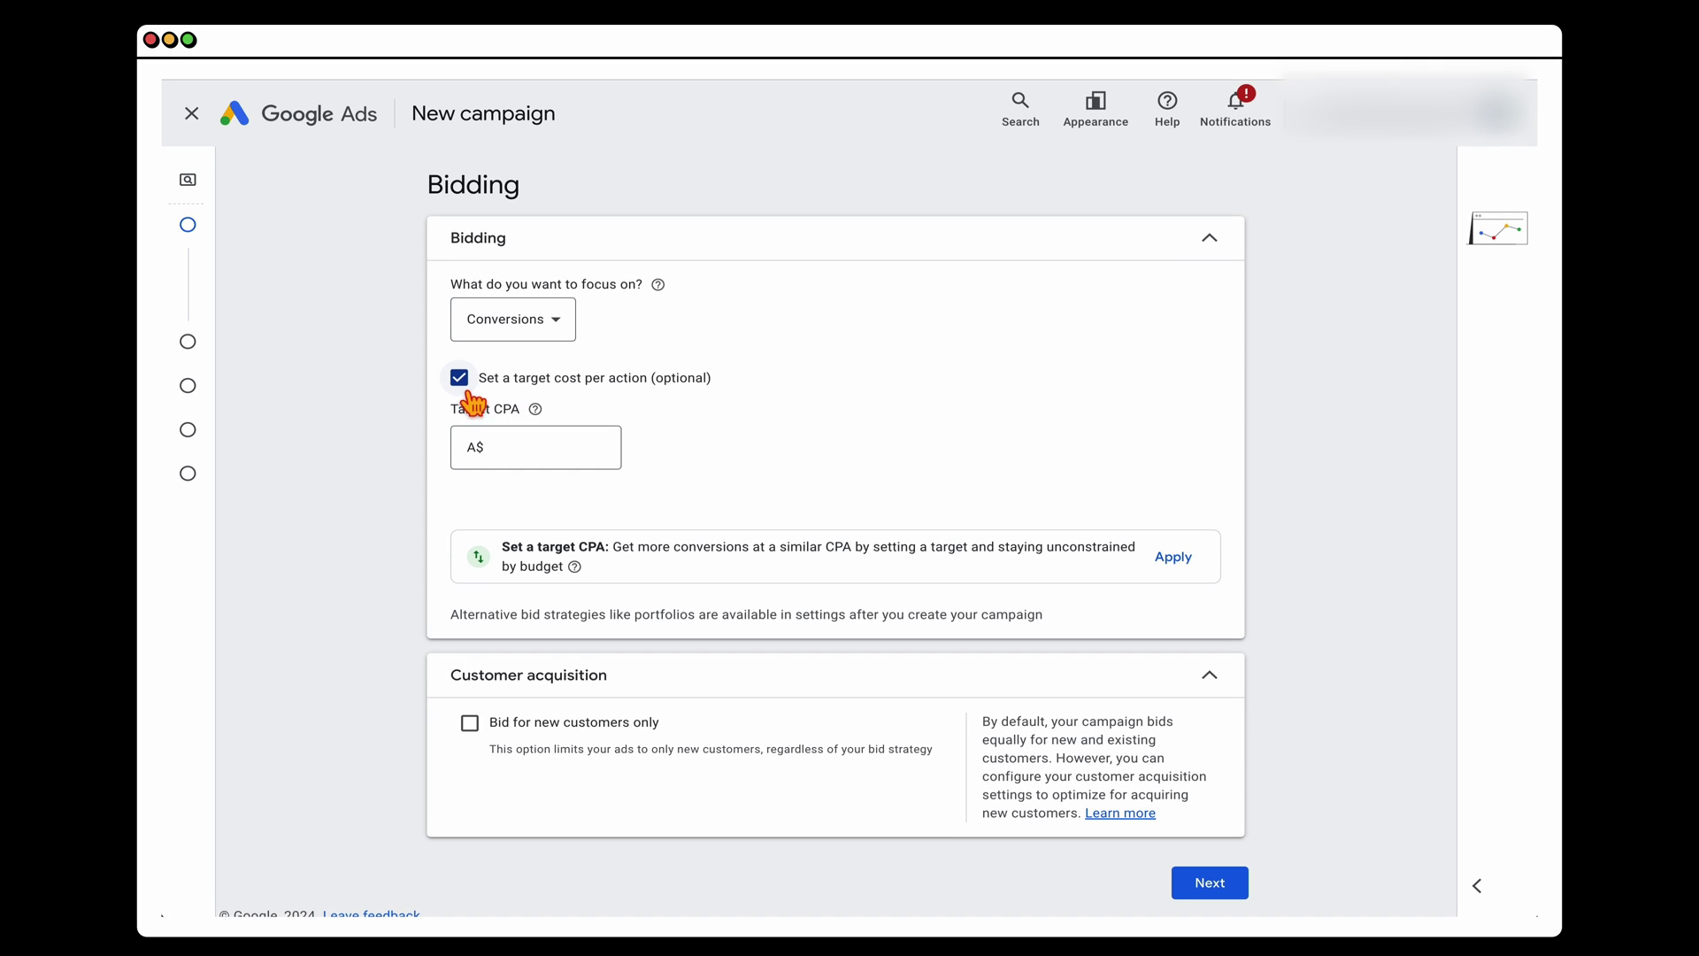
# Set bidding to focus on Clicks with no target cost per action
pyautogui.click(460, 379)
pyautogui.click(531, 329)
pyautogui.click(542, 488)
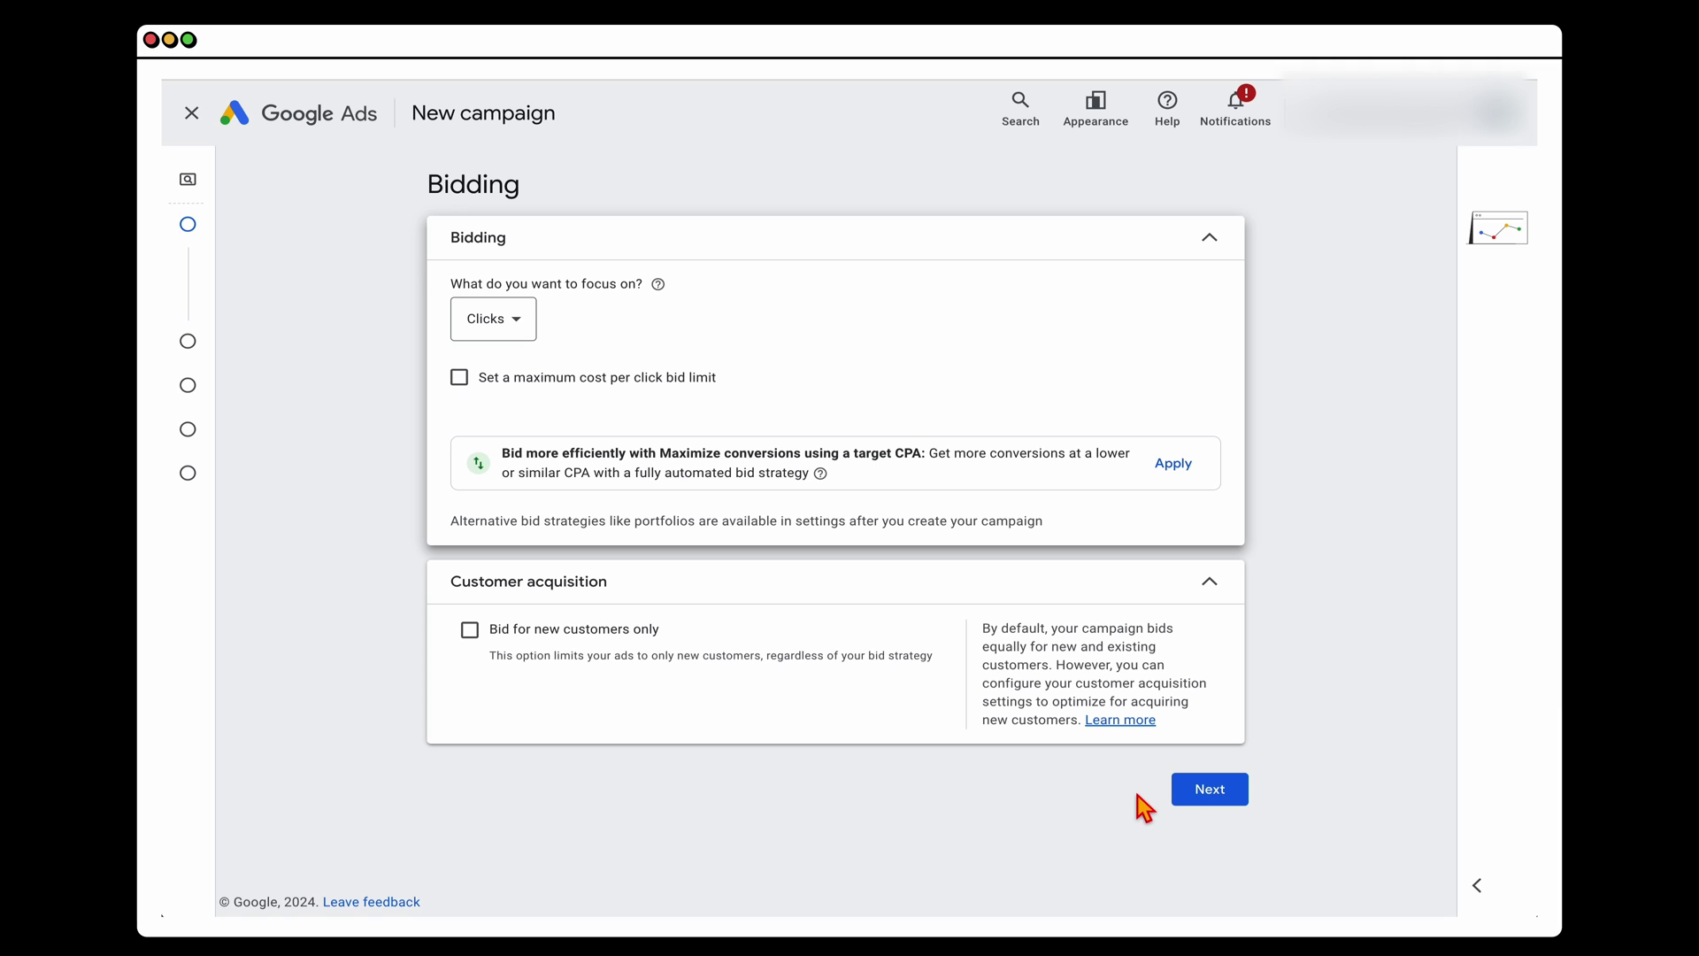
pyautogui.click(1212, 794)
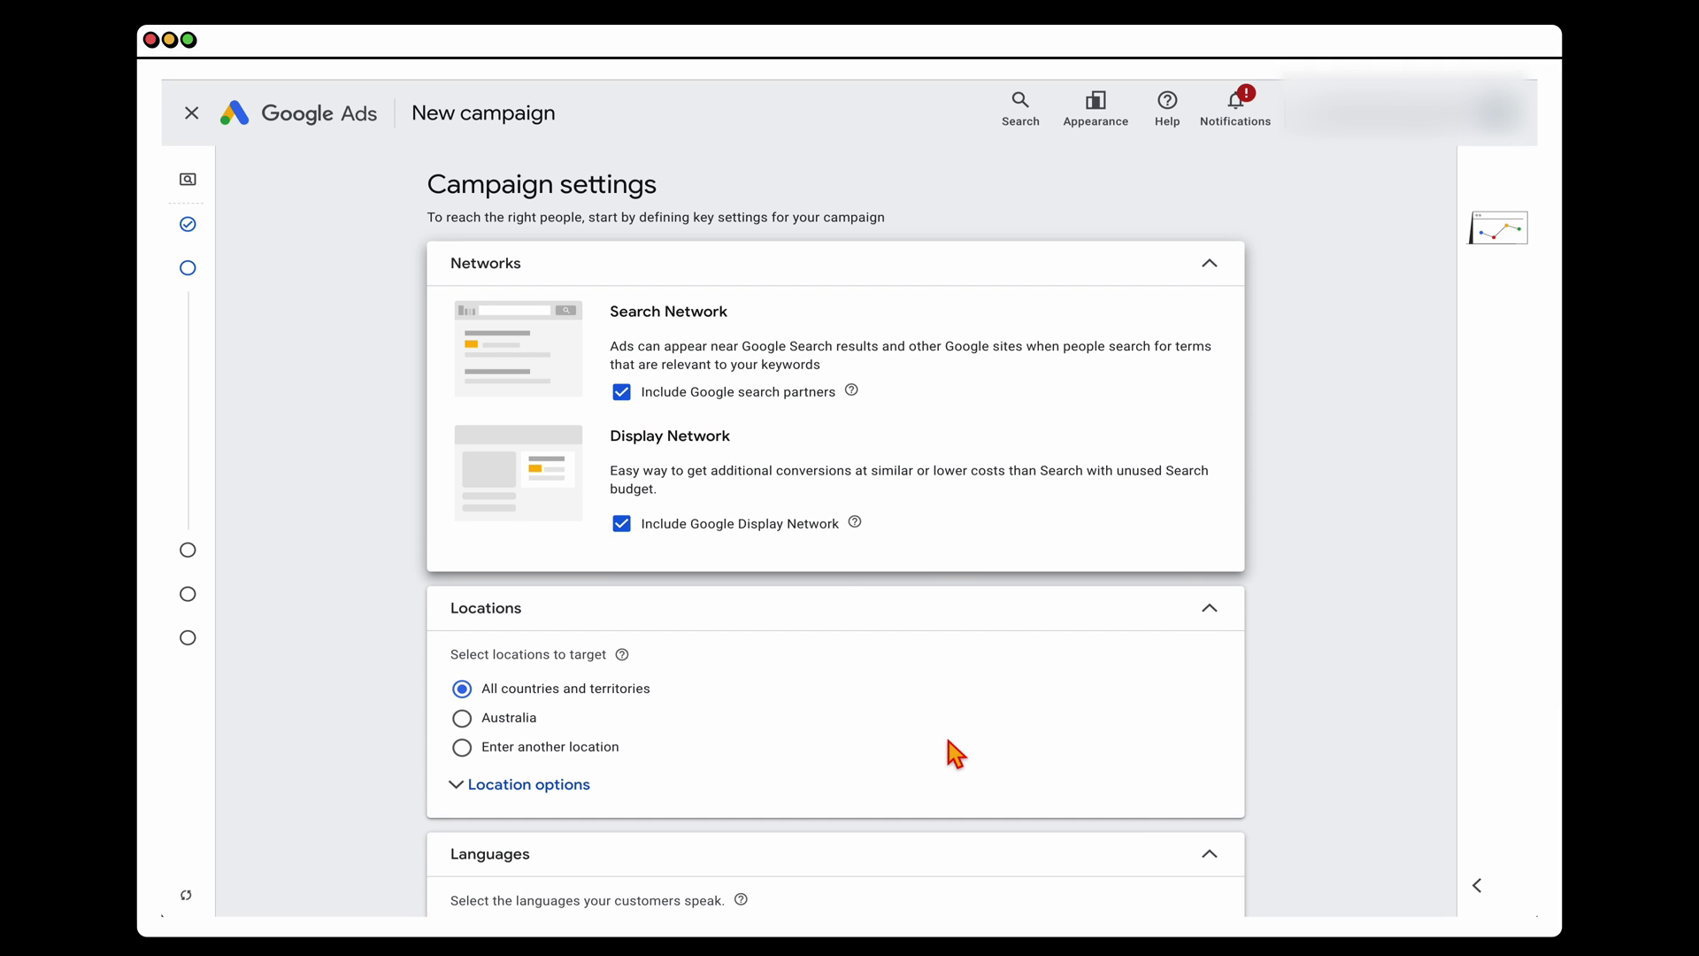
# Uncheck Google search partners and the Google Display Network under Networks
pyautogui.click(621, 392)
pyautogui.click(621, 523)
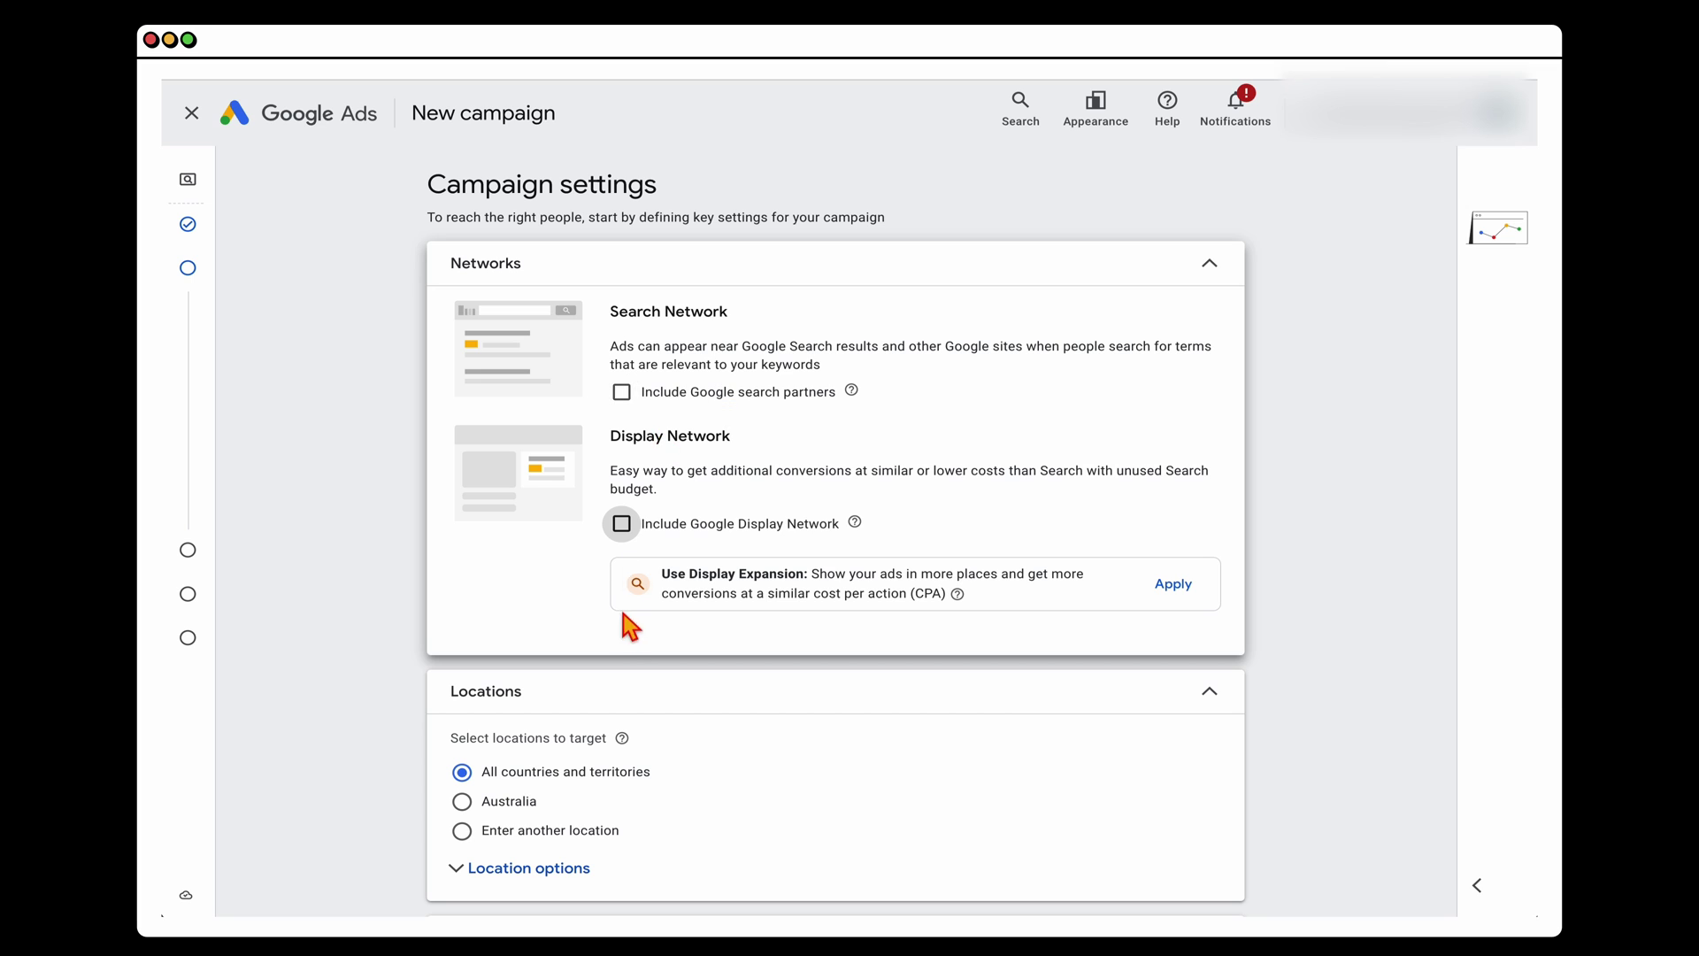
pyautogui.scroll(-1, 630, 624)
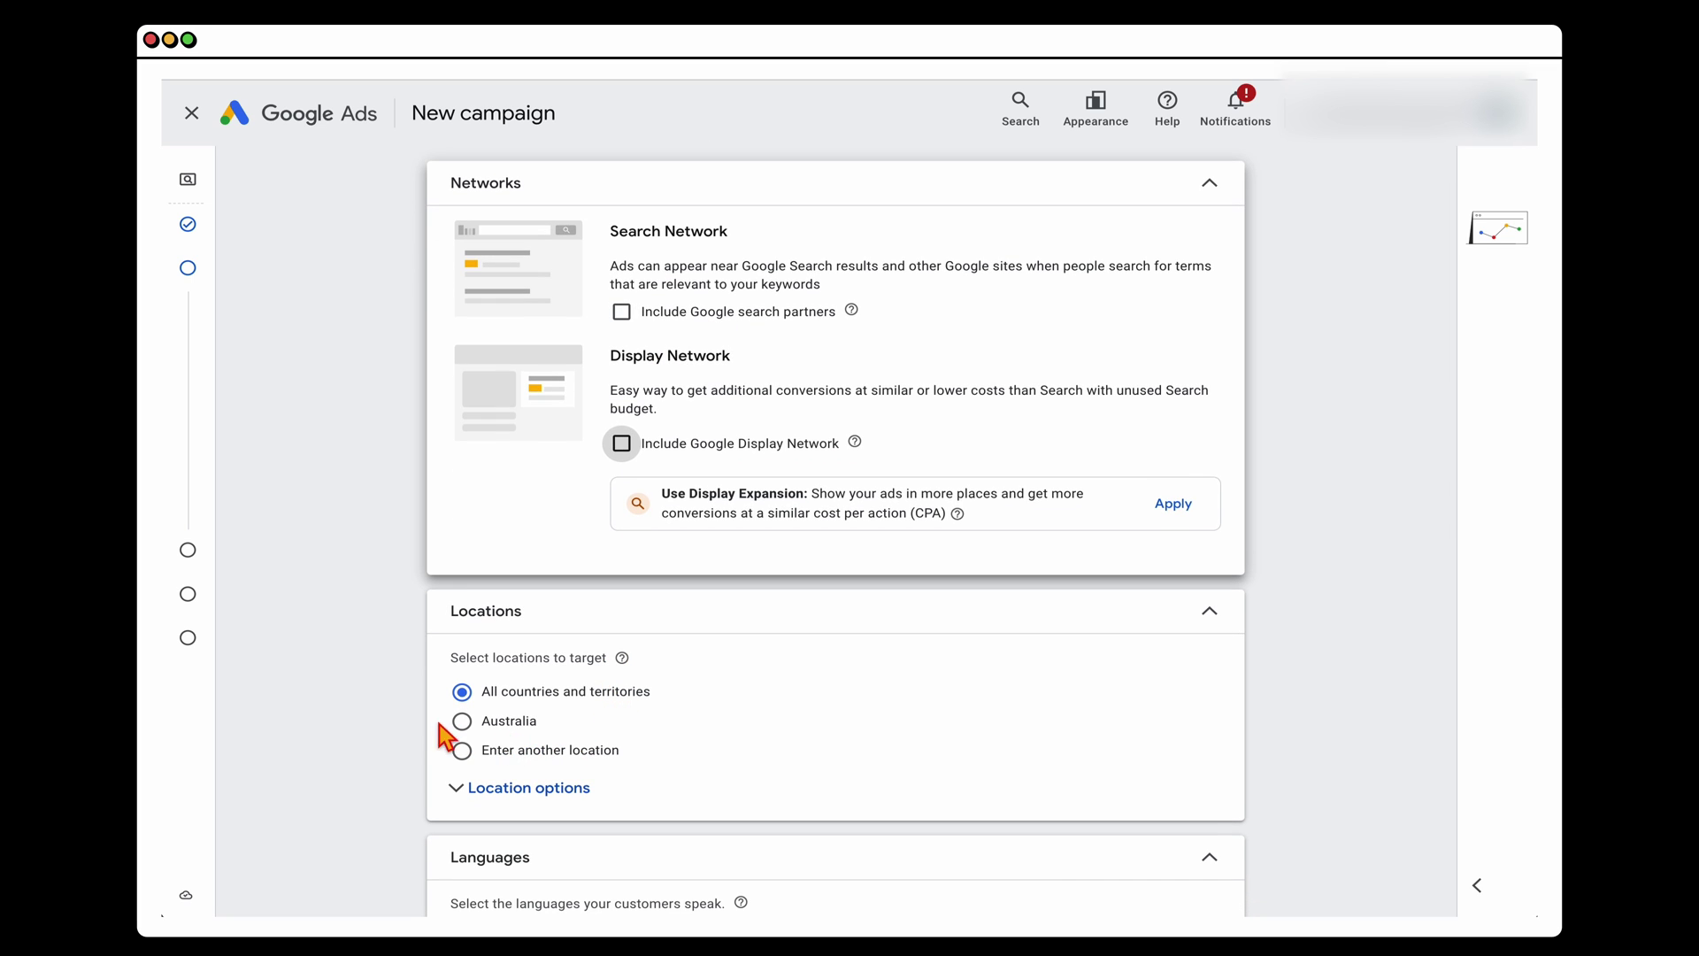
# Search 'brisbane', target Redcliffe, Queensland, and set location targeting to Presence
pyautogui.click(485, 792)
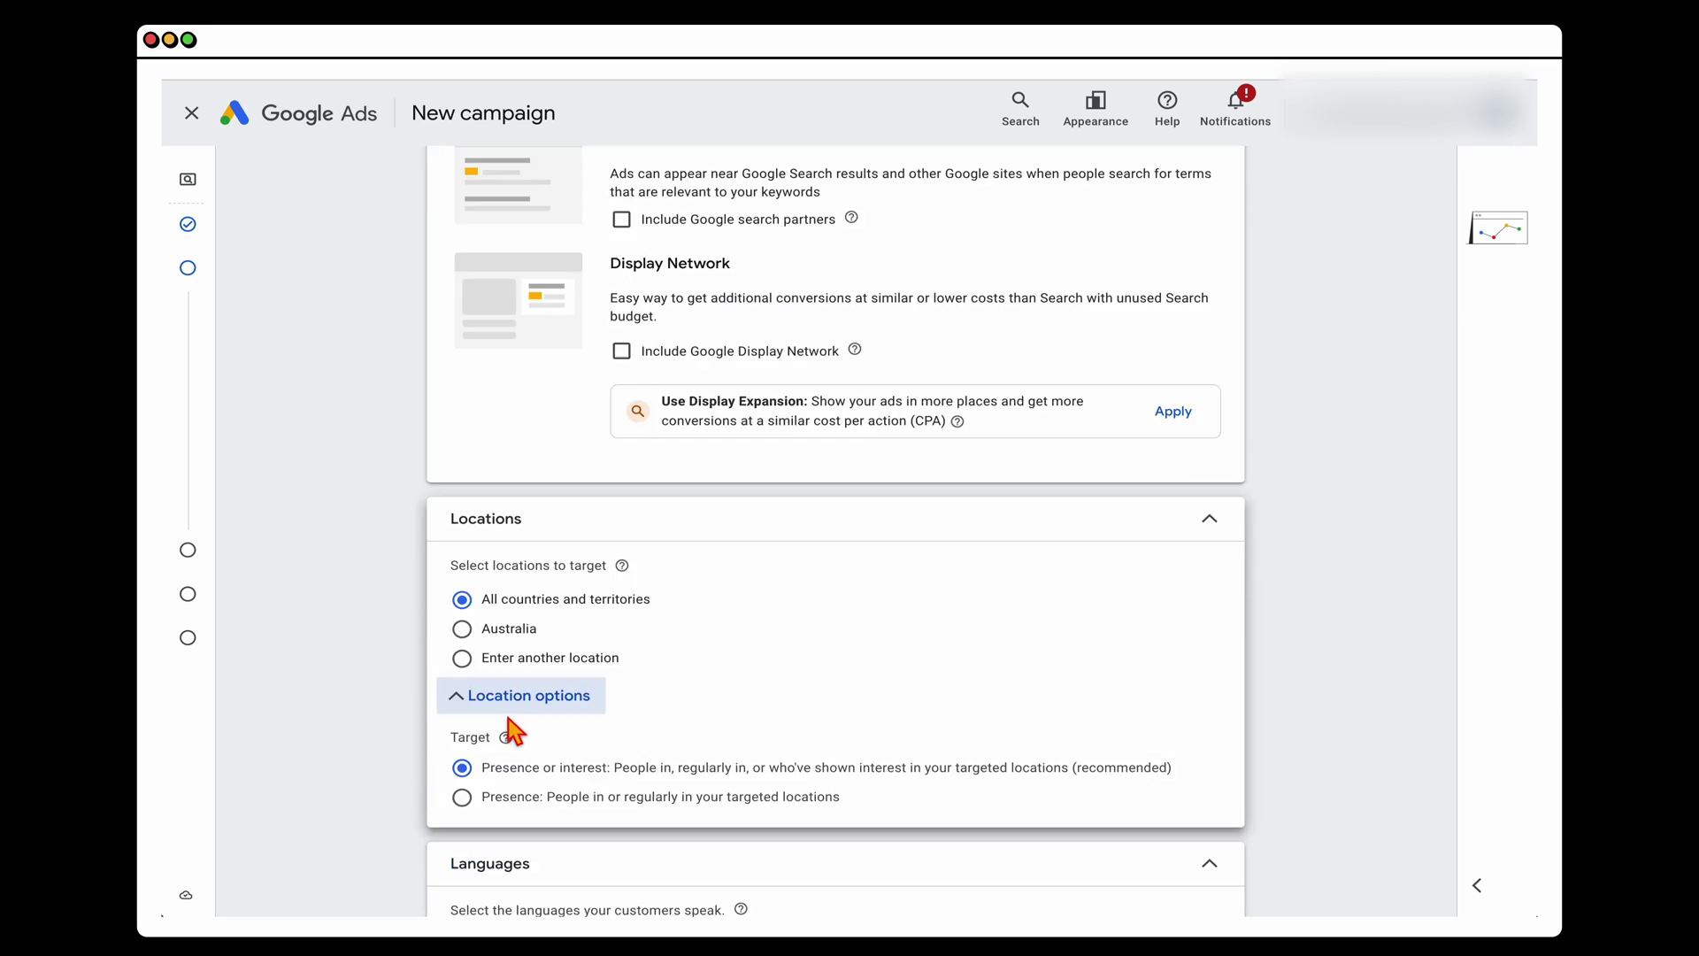
pyautogui.click(462, 659)
pyautogui.click(567, 715)
pyautogui.write('brisbane')
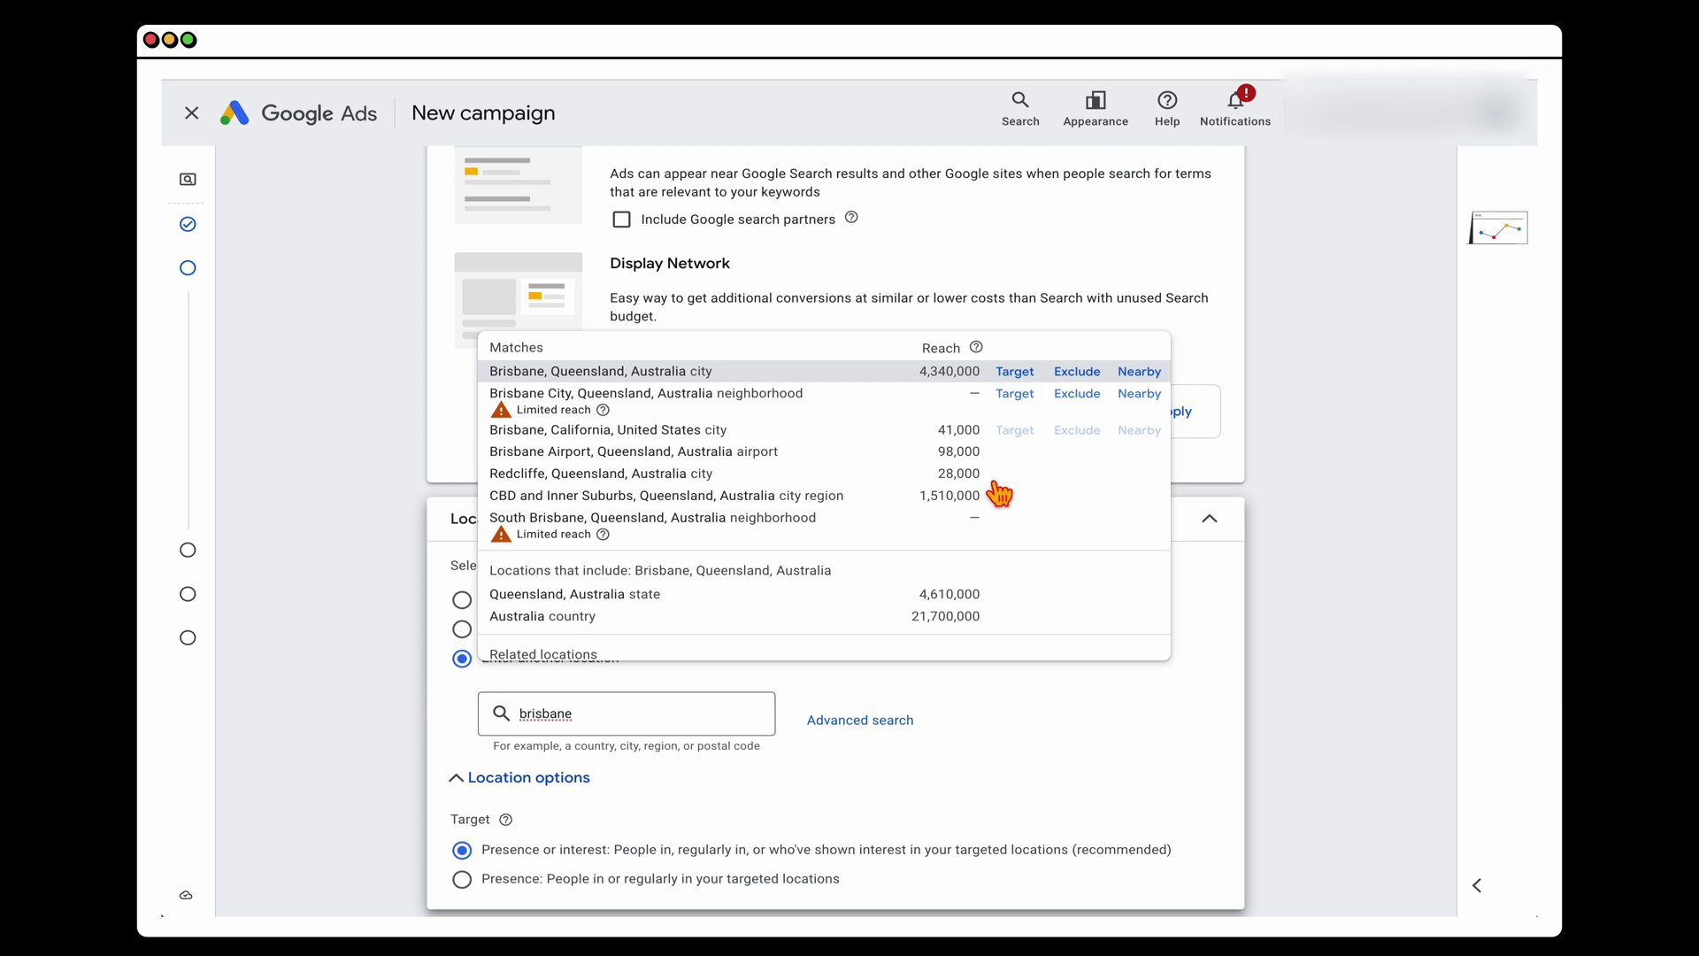
pyautogui.click(1027, 481)
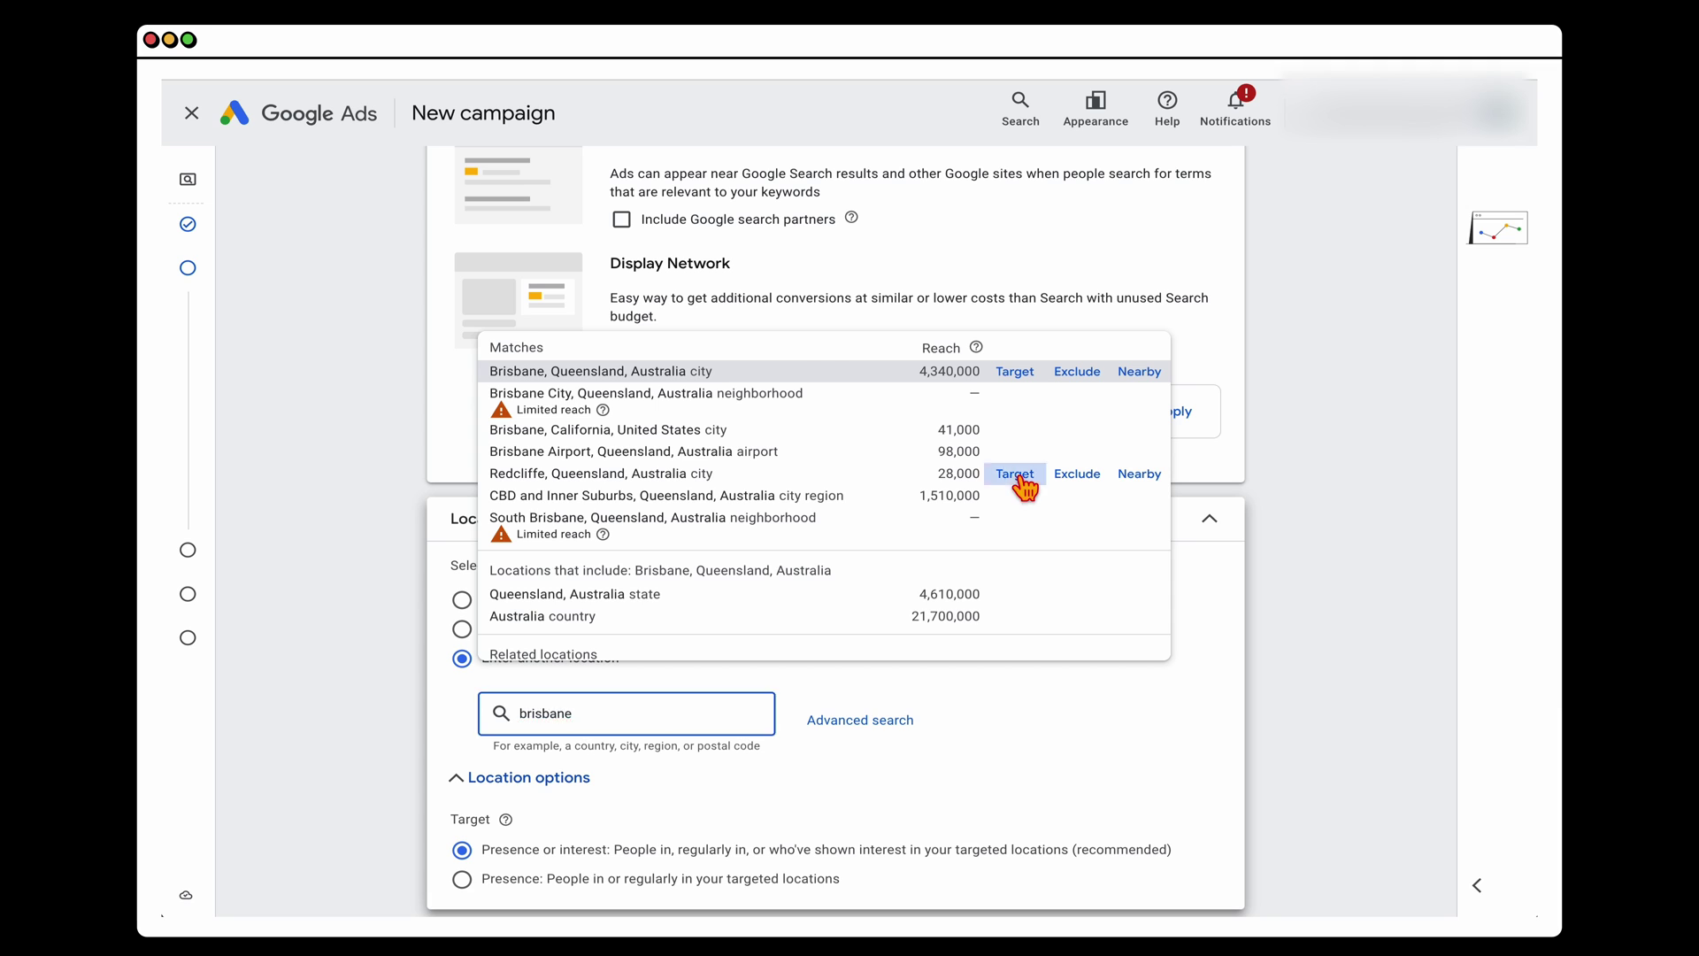
pyautogui.scroll(-1, 797, 743)
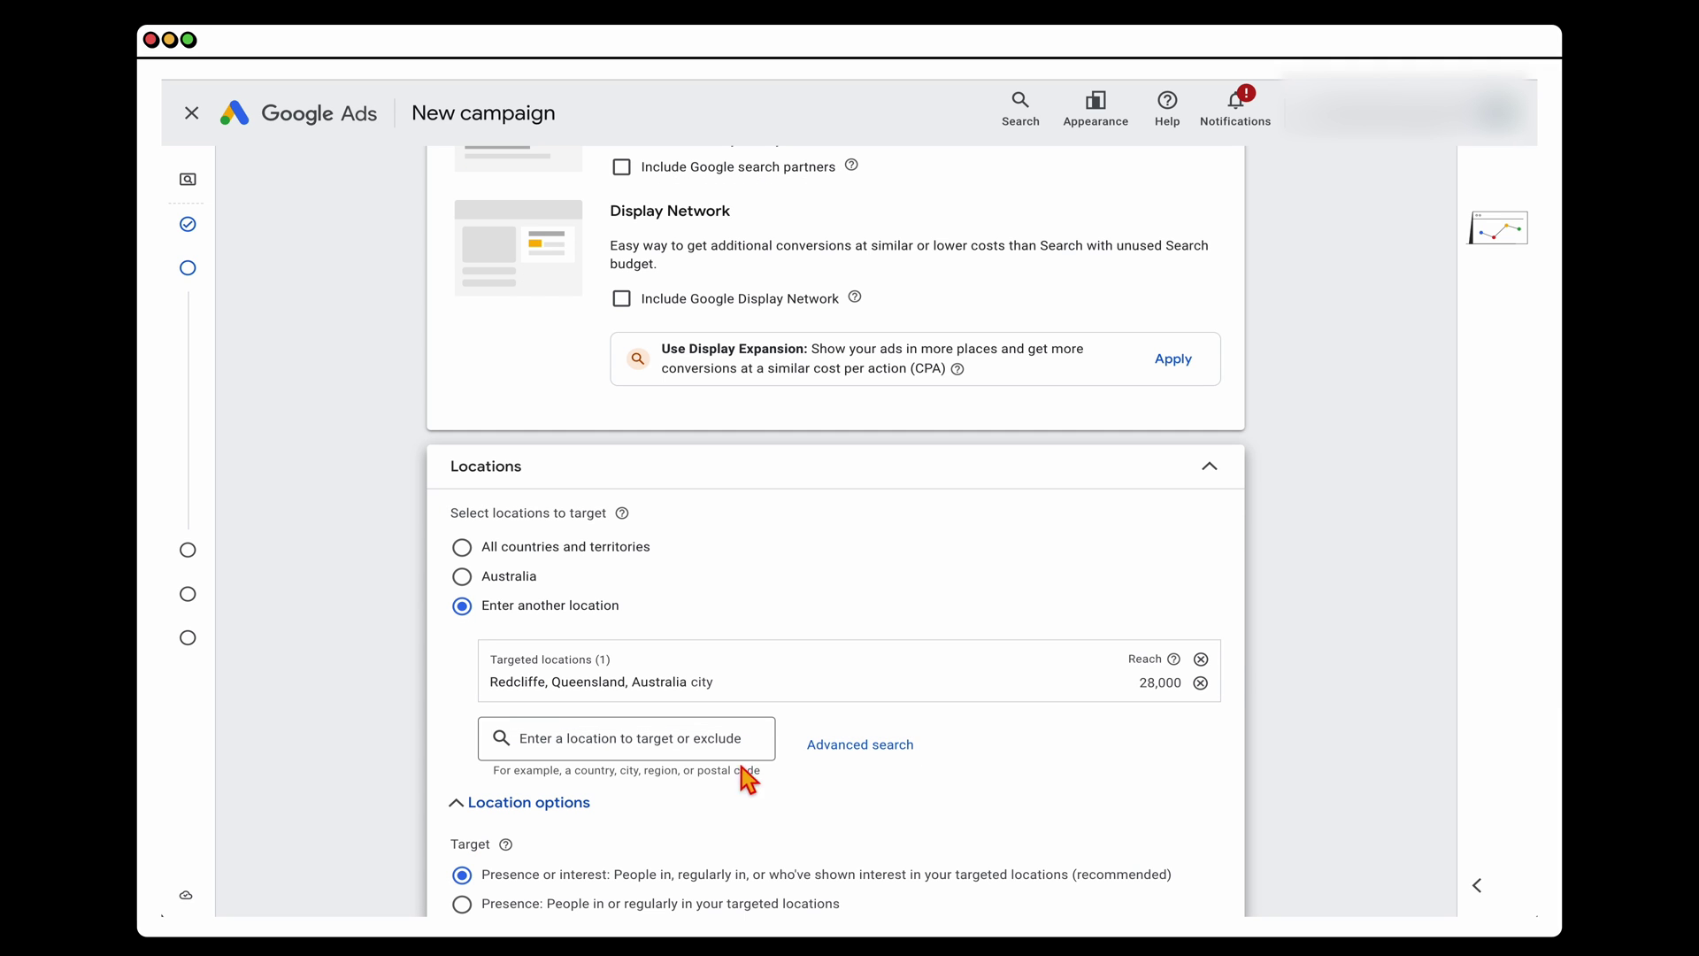
pyautogui.scroll(-1, 620, 810)
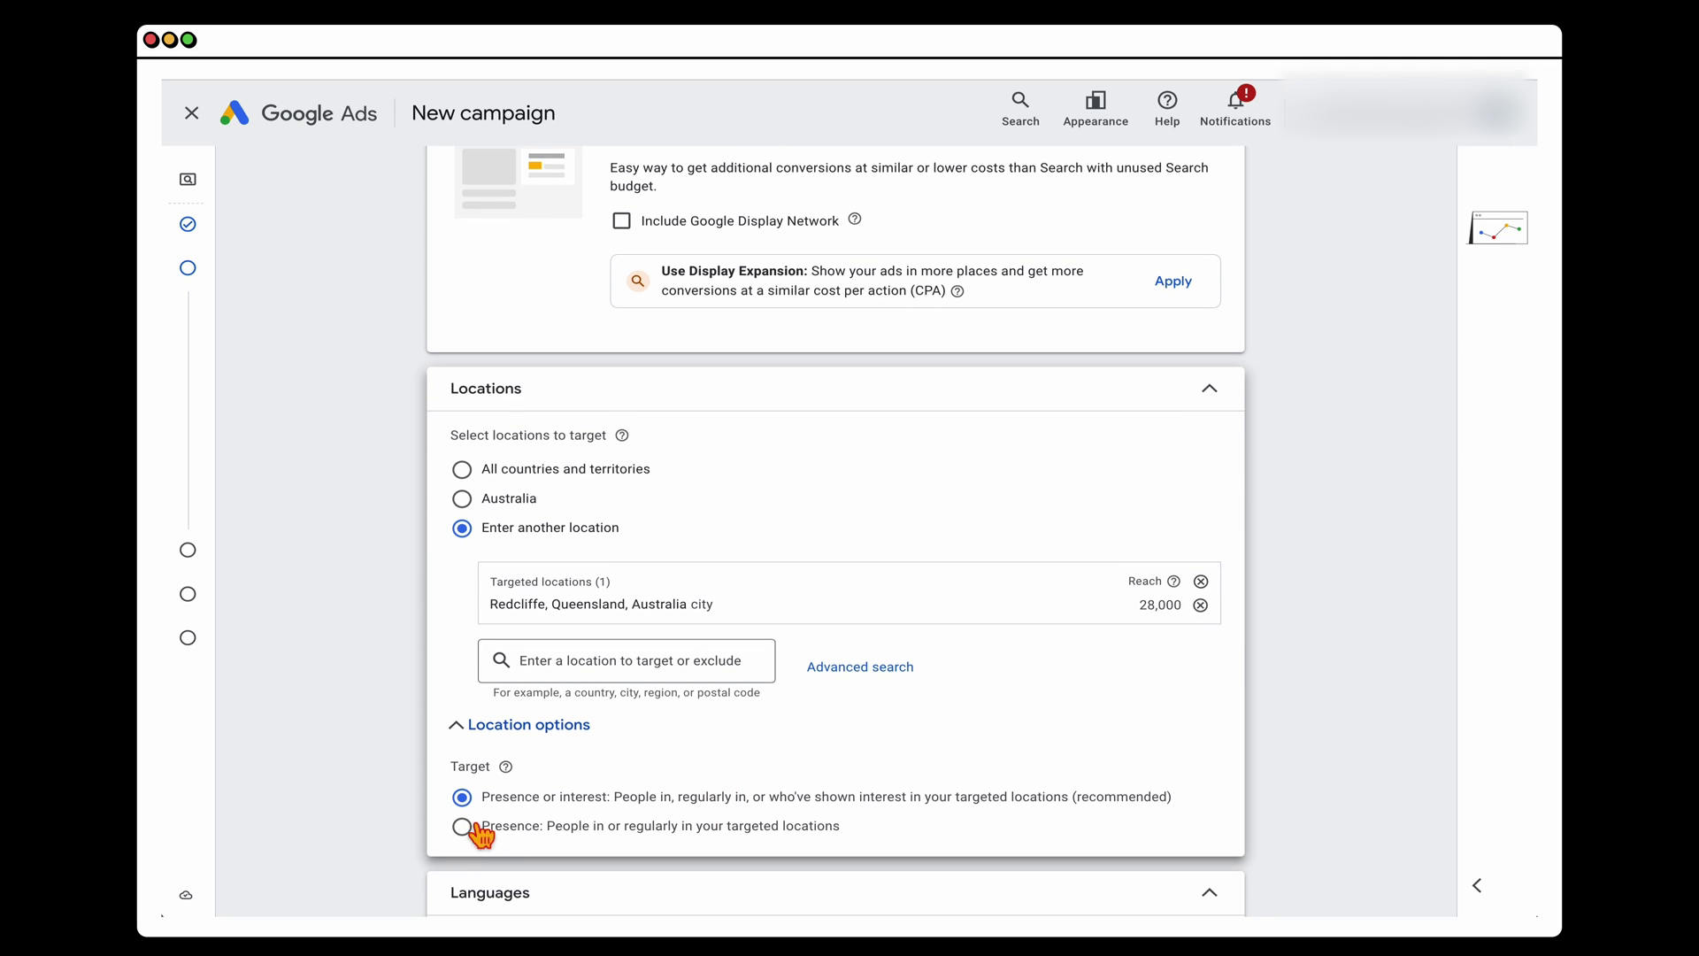
pyautogui.click(476, 736)
pyautogui.click(475, 736)
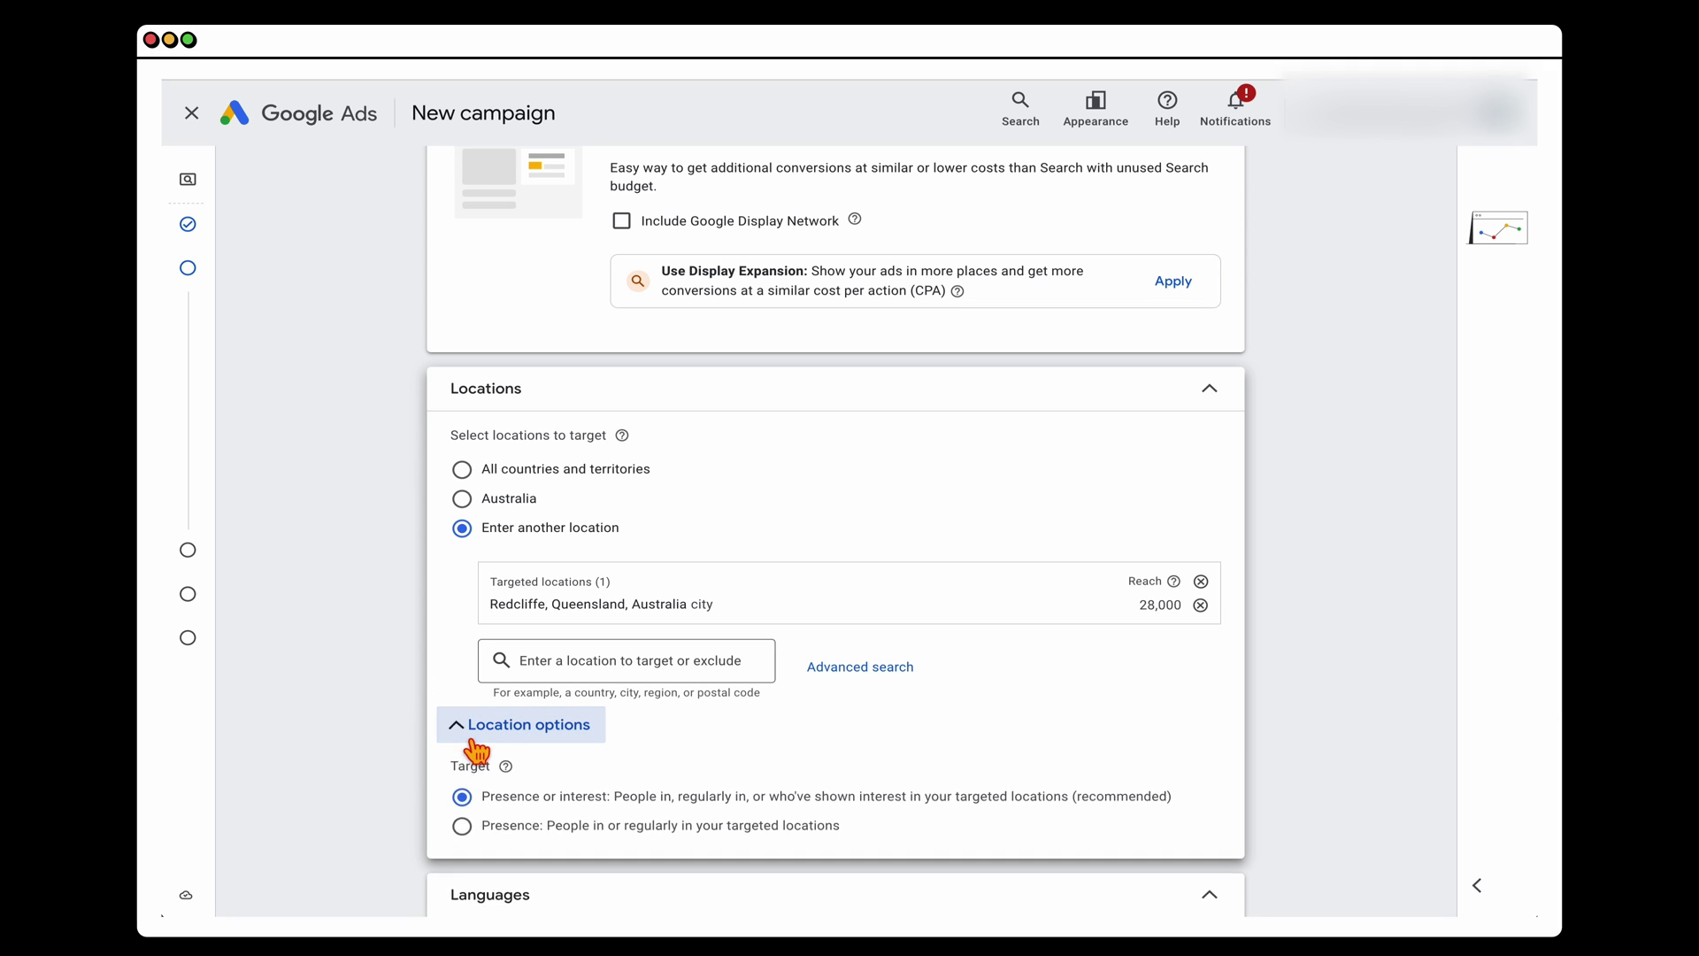
pyautogui.click(467, 832)
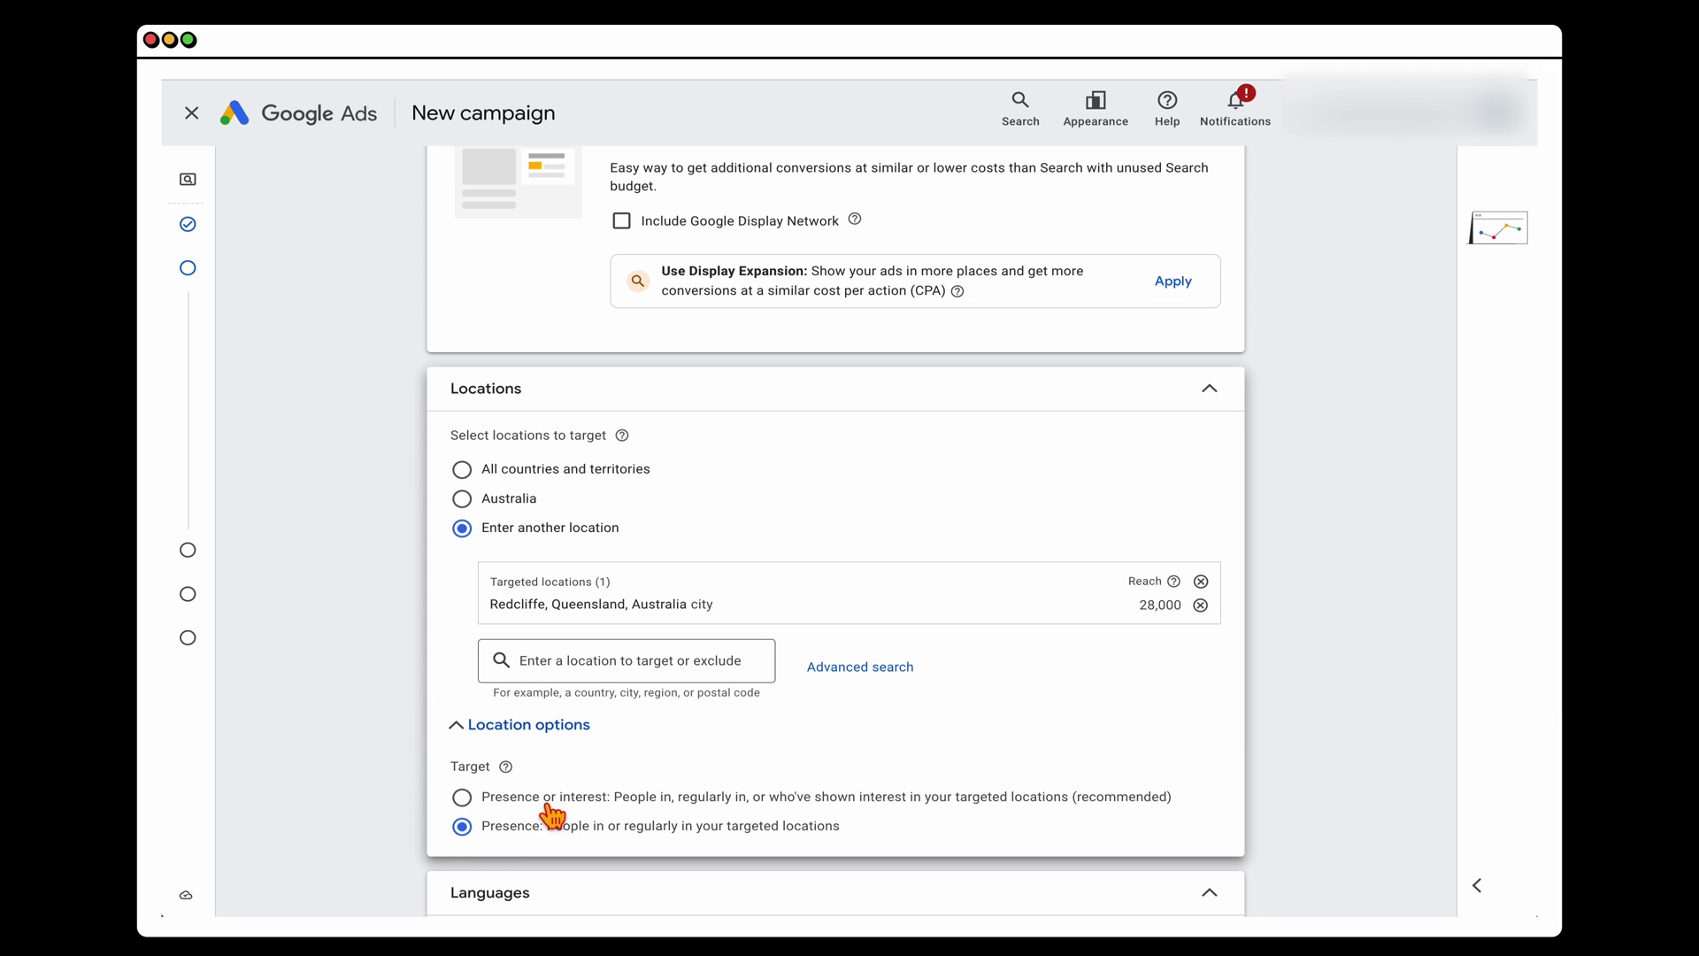
pyautogui.scroll(-5, 675, 812)
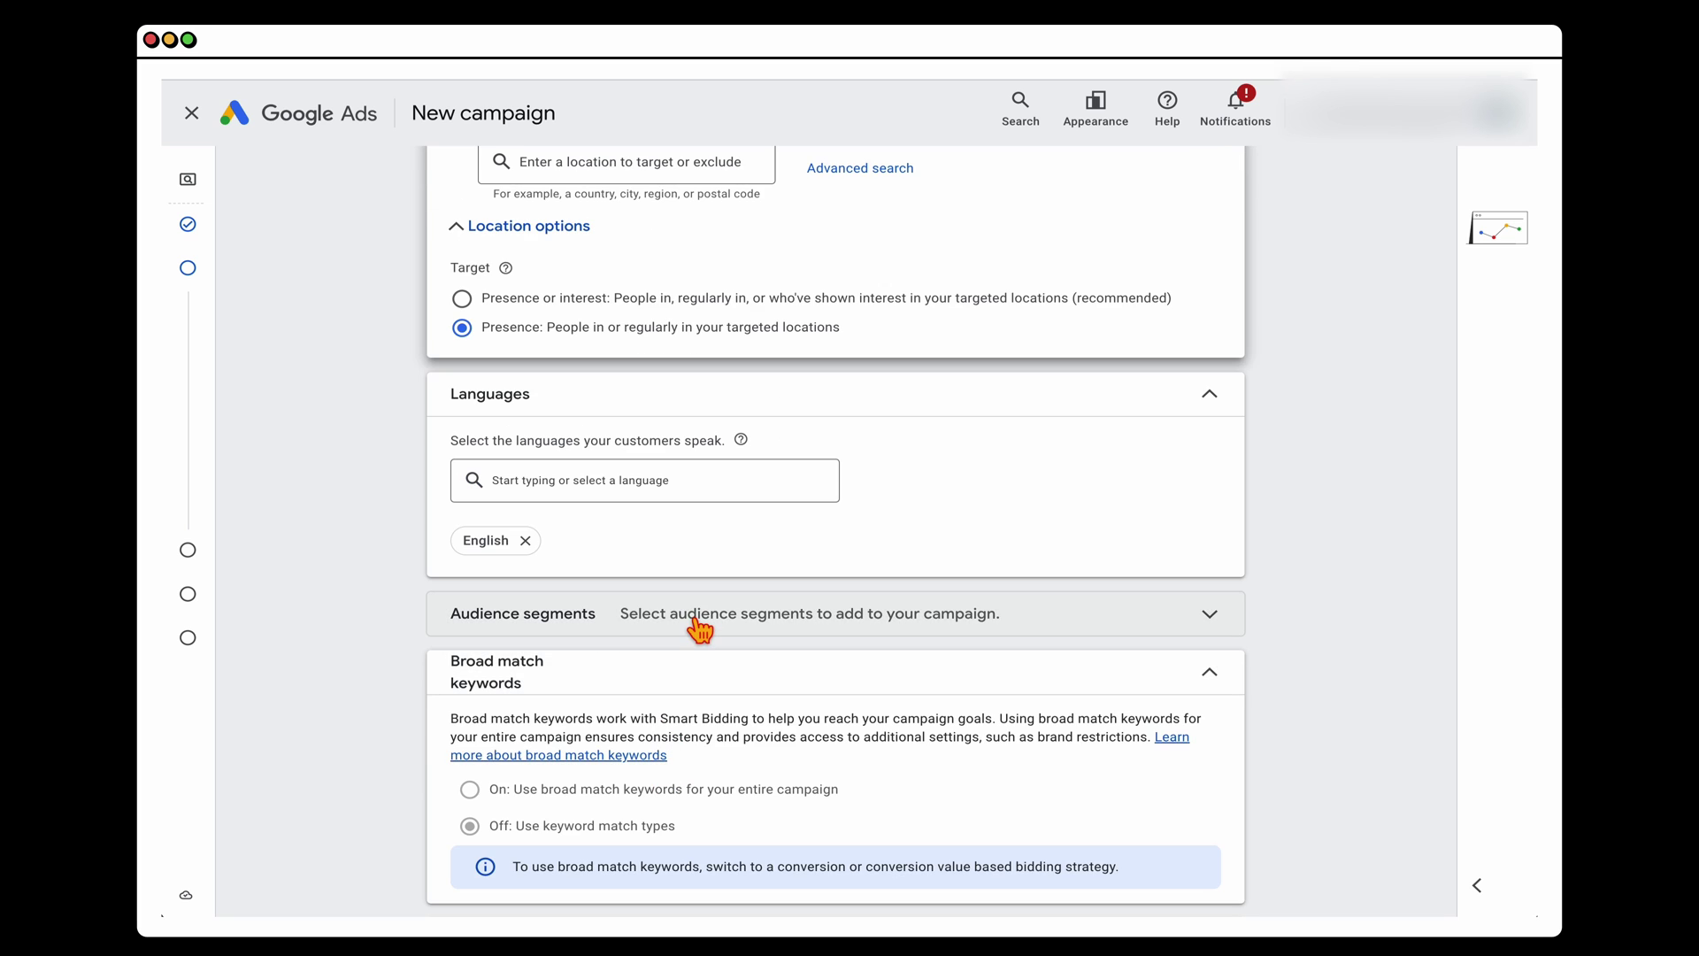
# Browse the audience segment list without selecting any, keeping Observation targeting
pyautogui.click(699, 630)
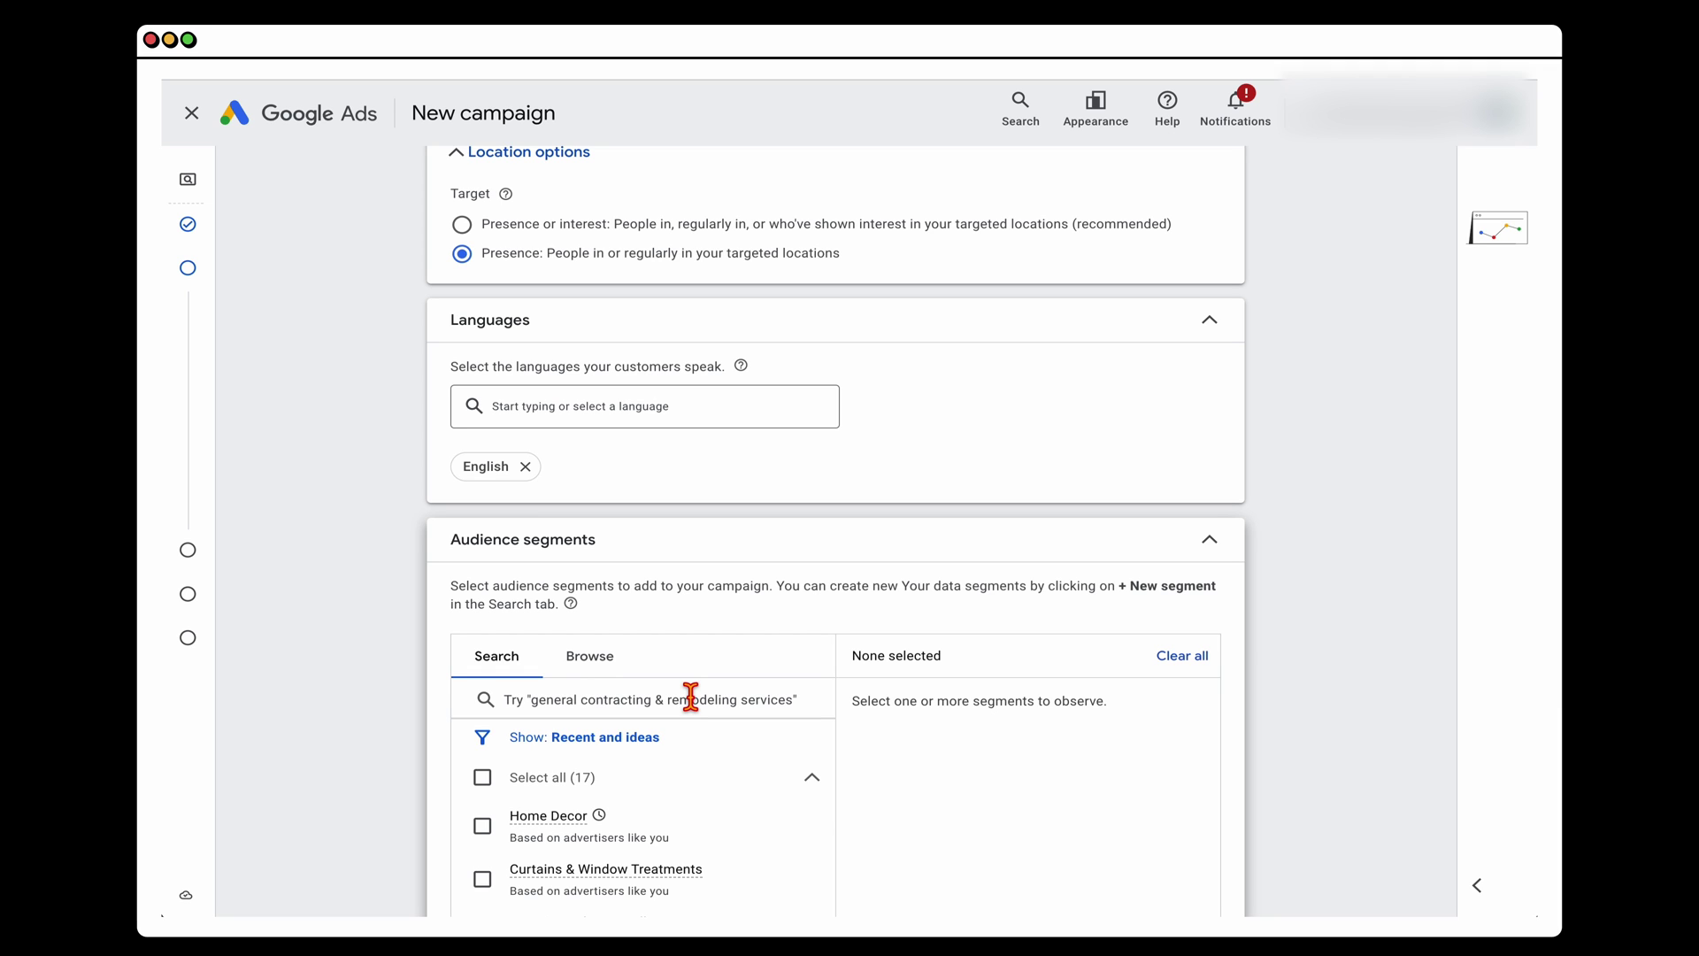
pyautogui.scroll(-10, 587, 732)
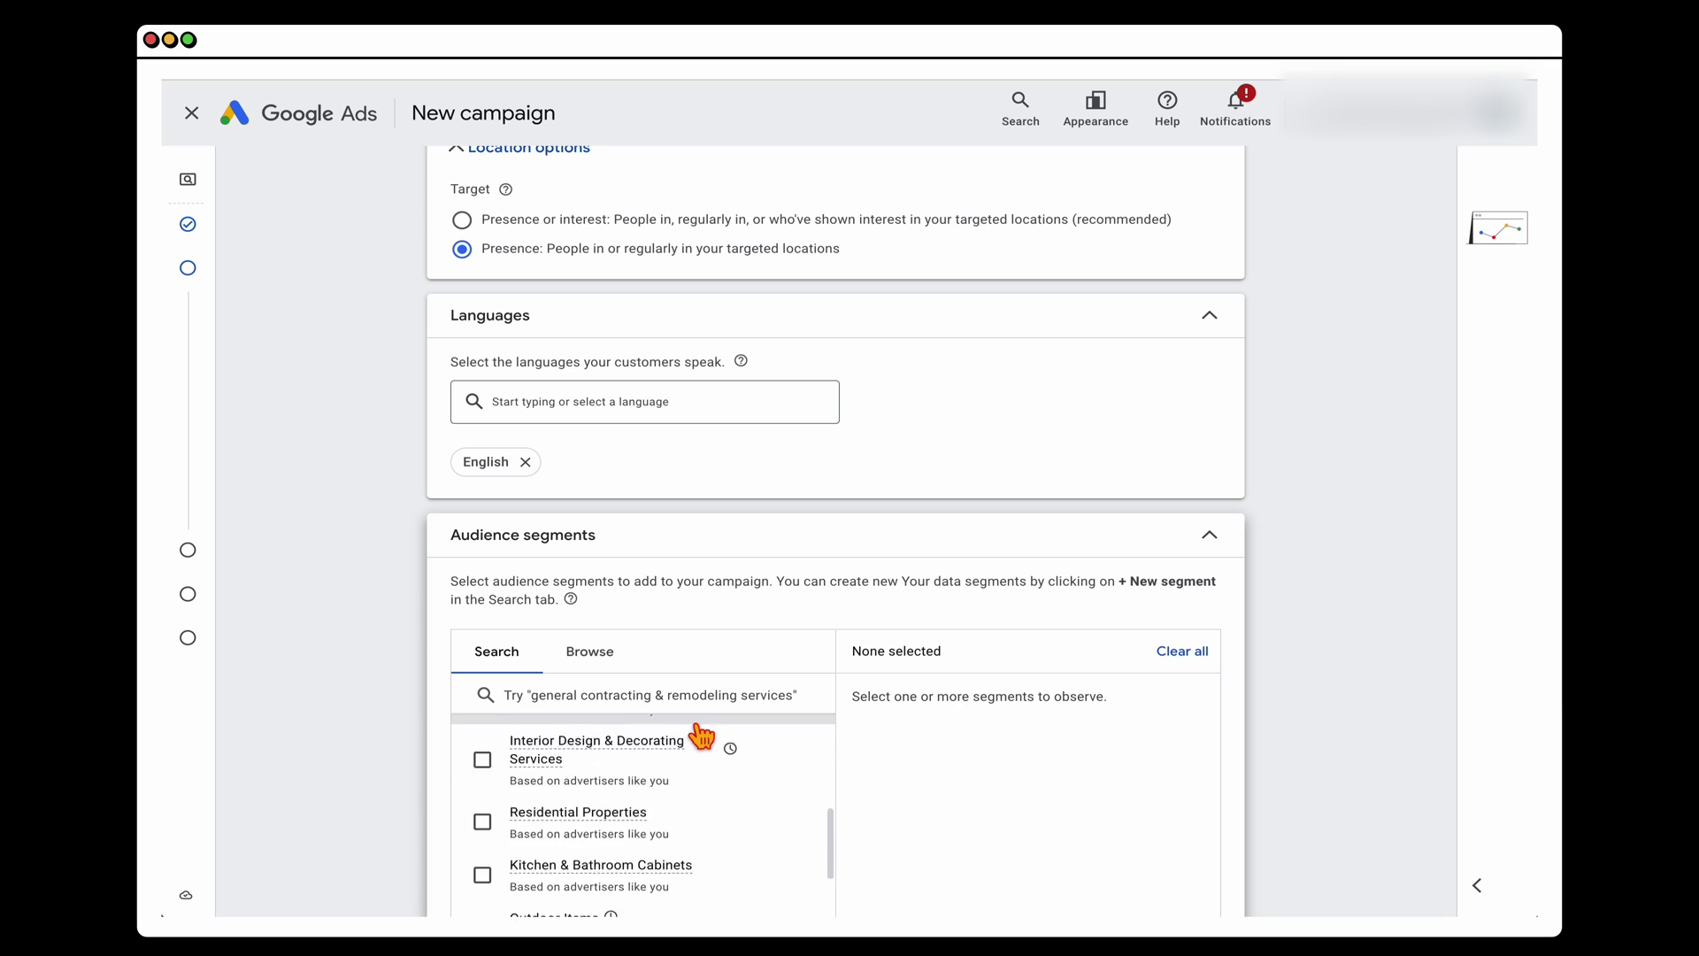
pyautogui.scroll(-6, 642, 692)
pyautogui.moveTo(666, 611); pyautogui.dragTo(483, 625)
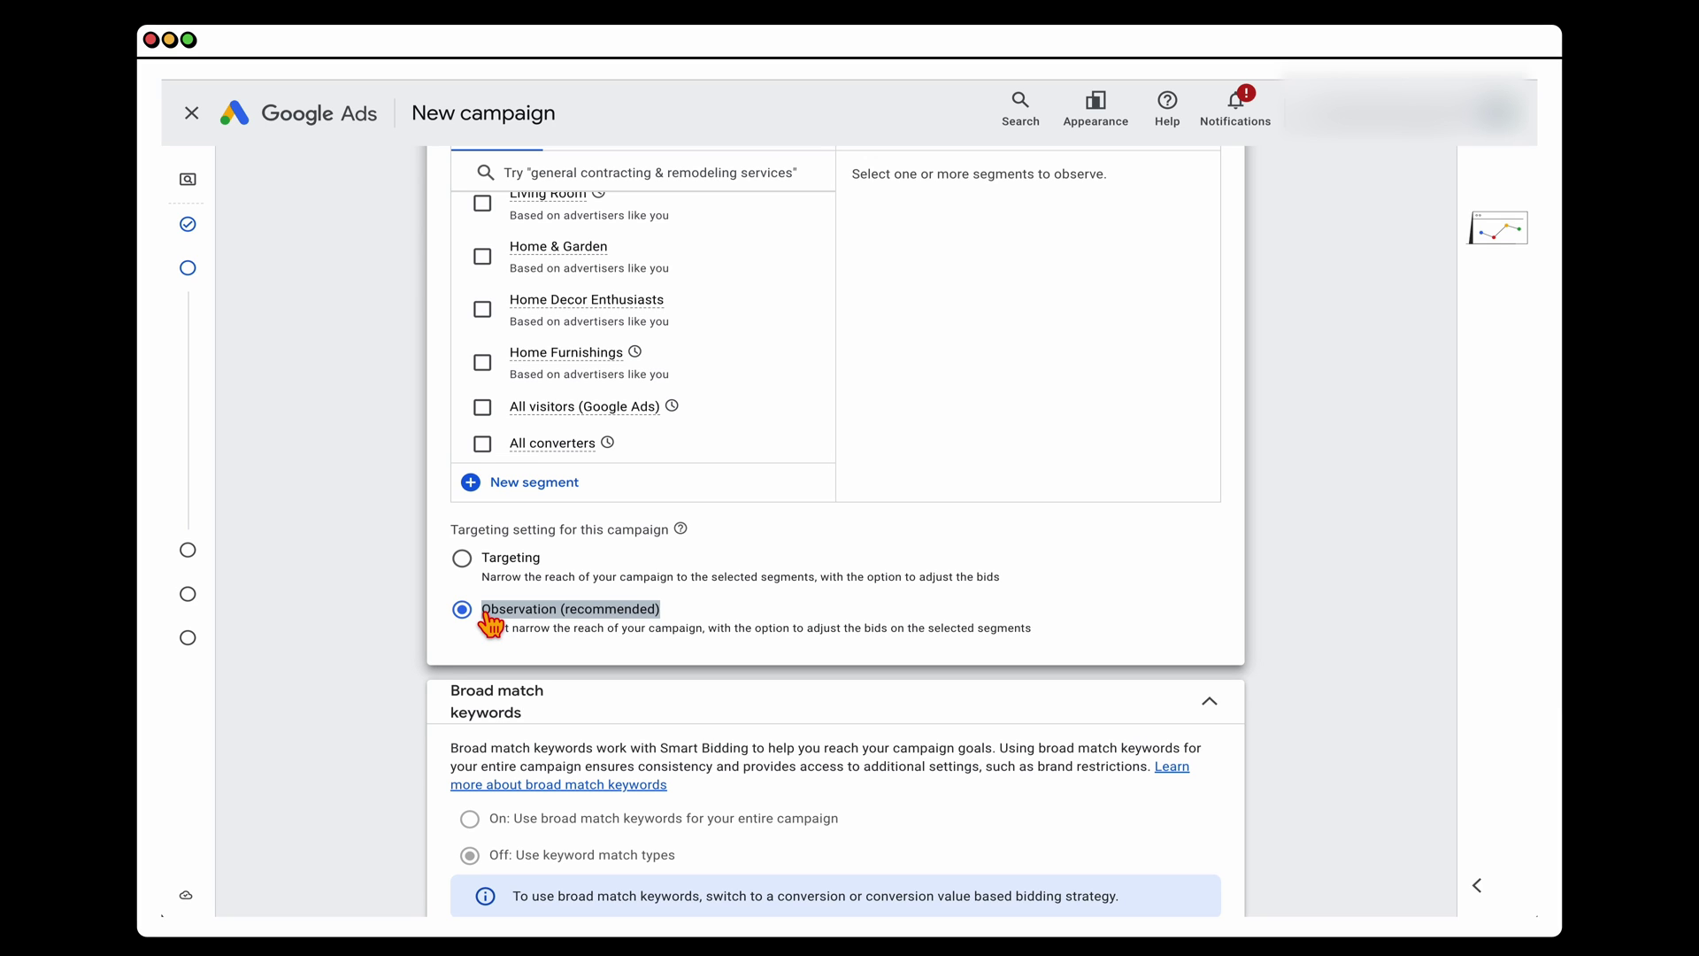
pyautogui.scroll(-2, 532, 657)
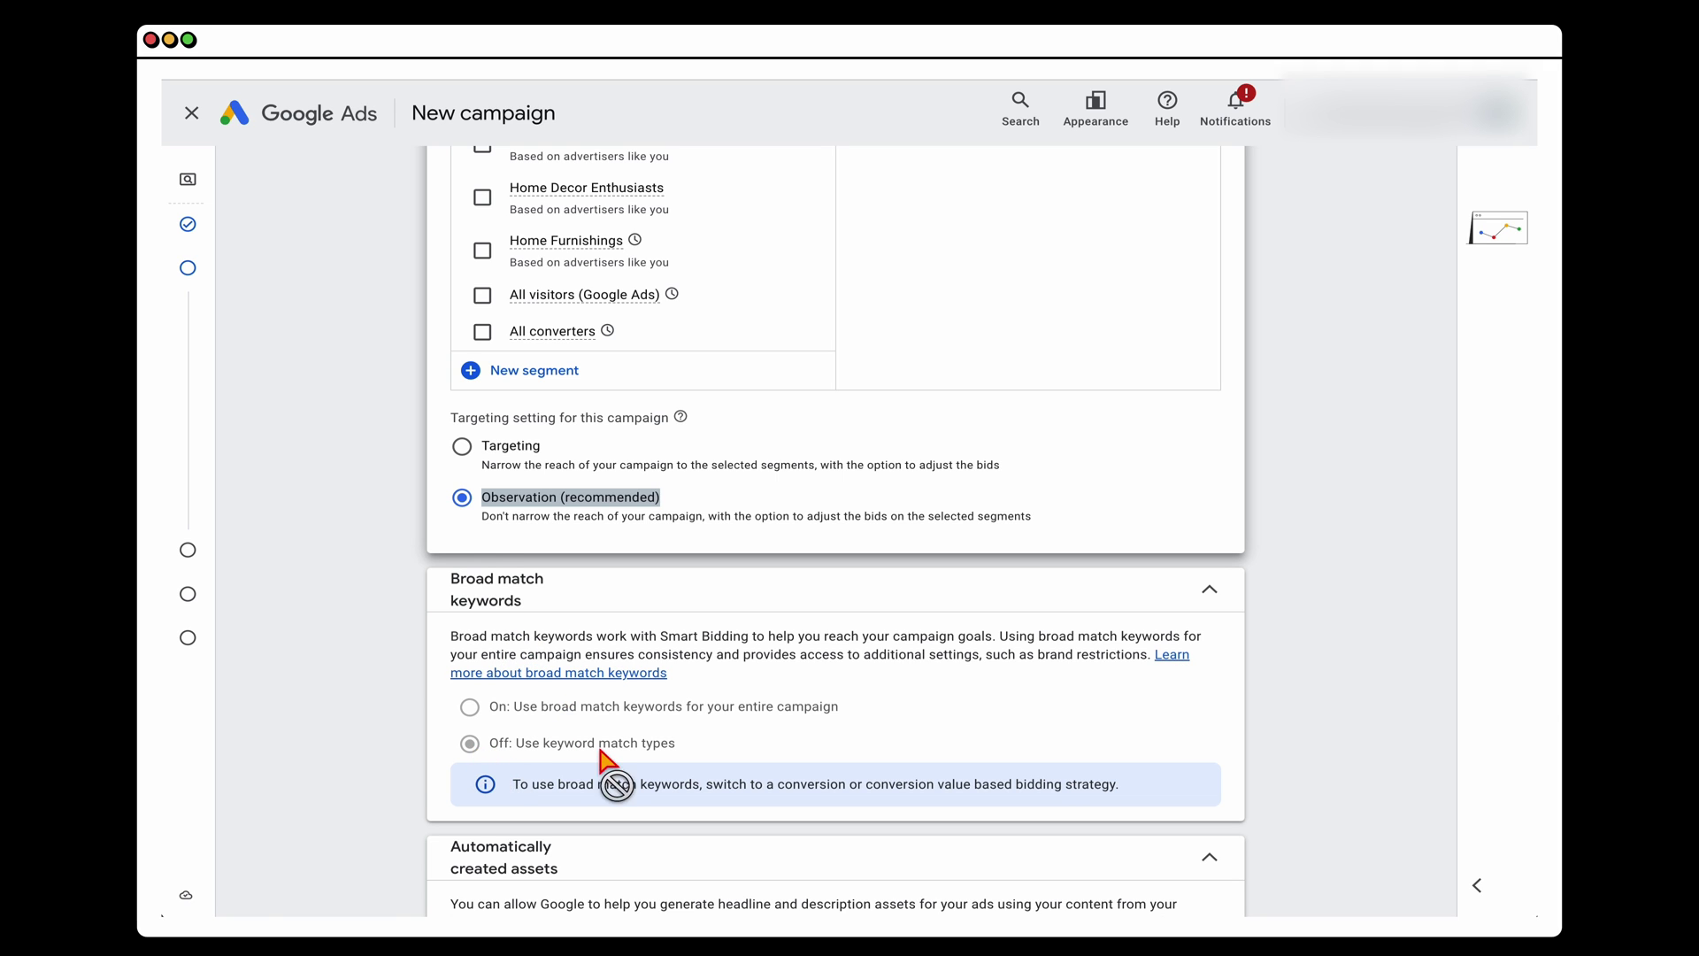
pyautogui.scroll(-5, 617, 765)
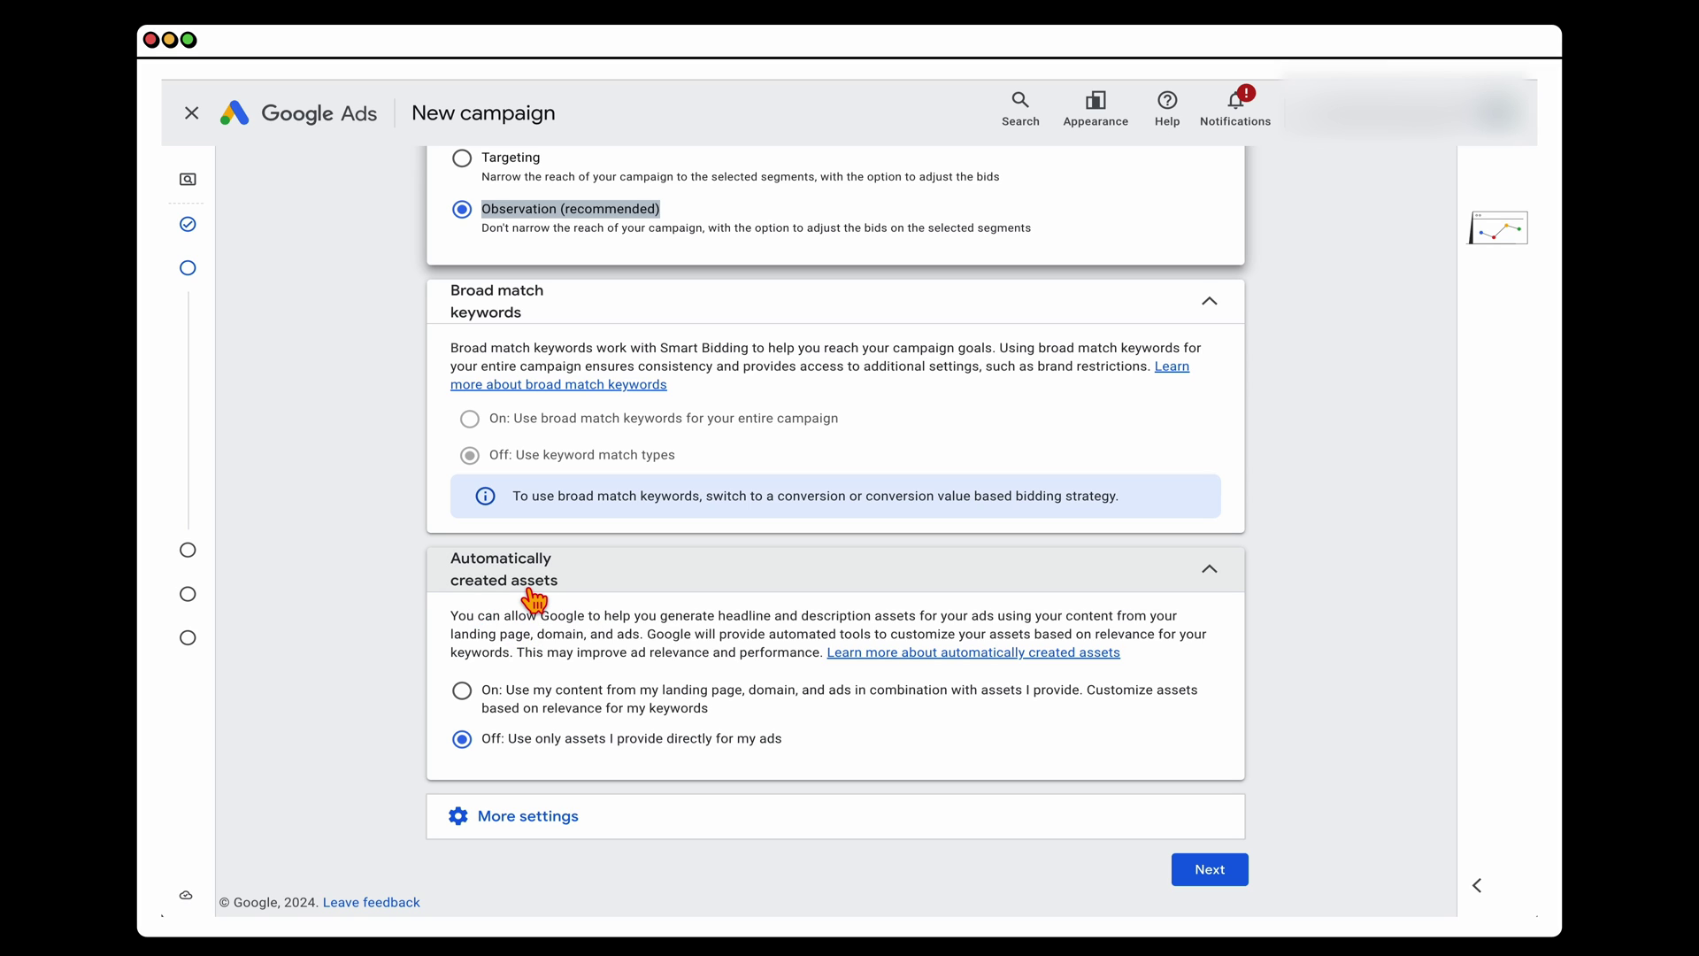
# Set the ad schedule to Mondays - Fridays, 08:00 to 16:00
pyautogui.click(561, 836)
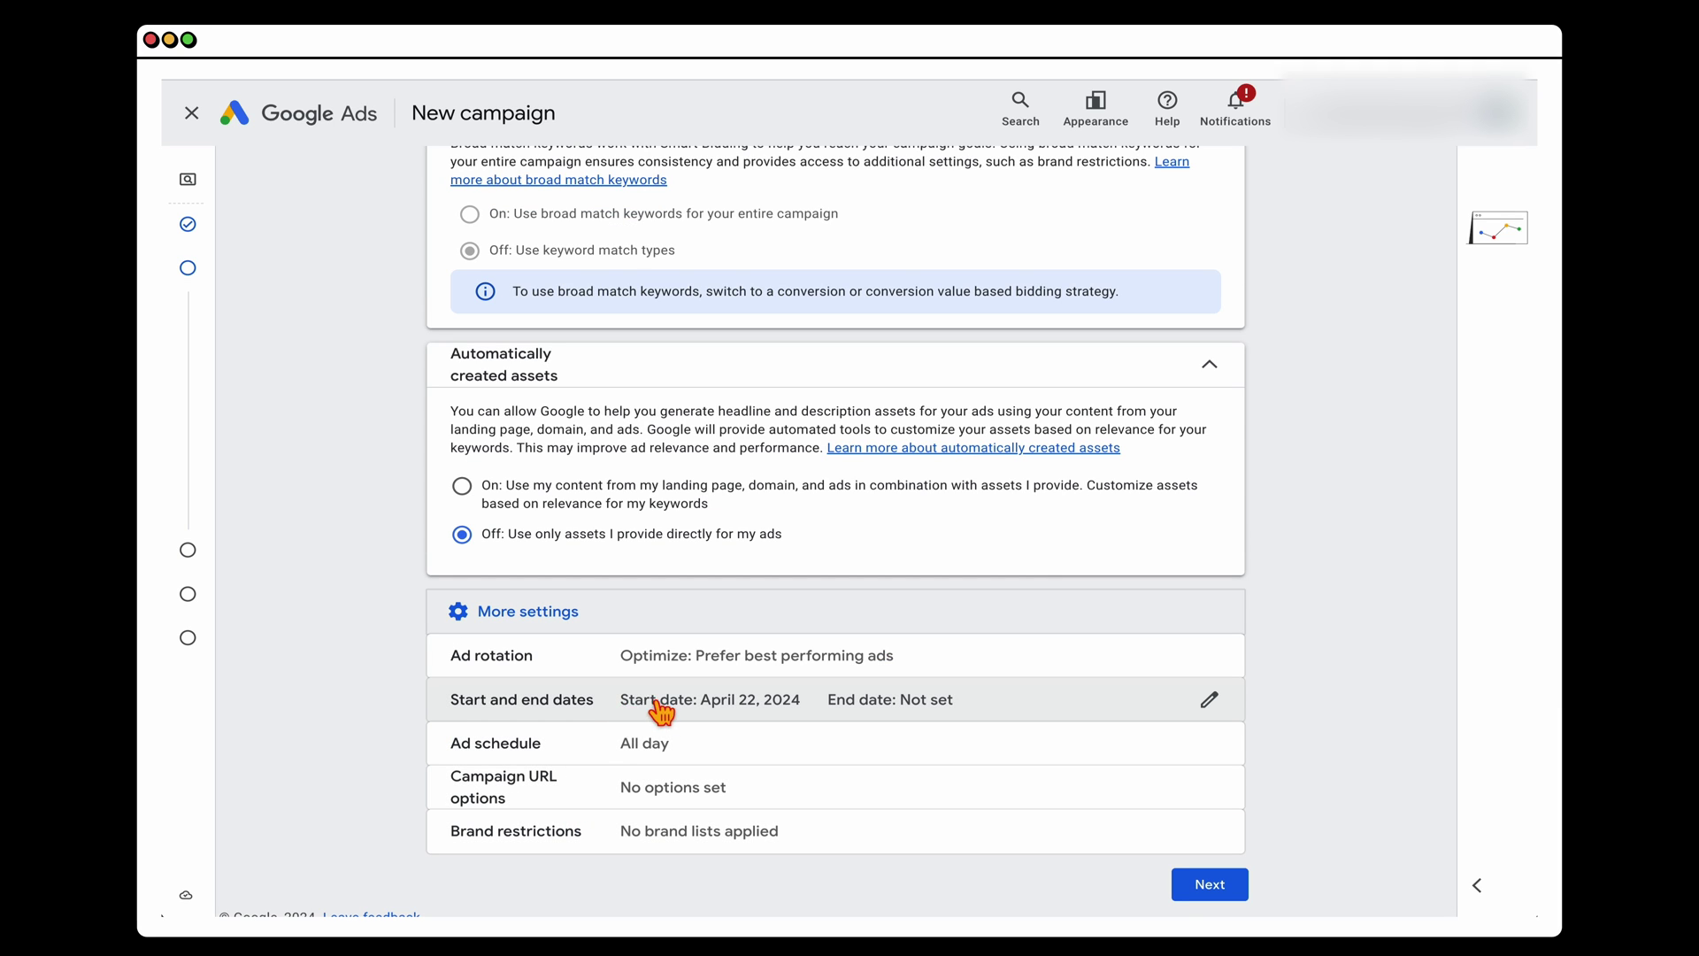
pyautogui.click(1208, 700)
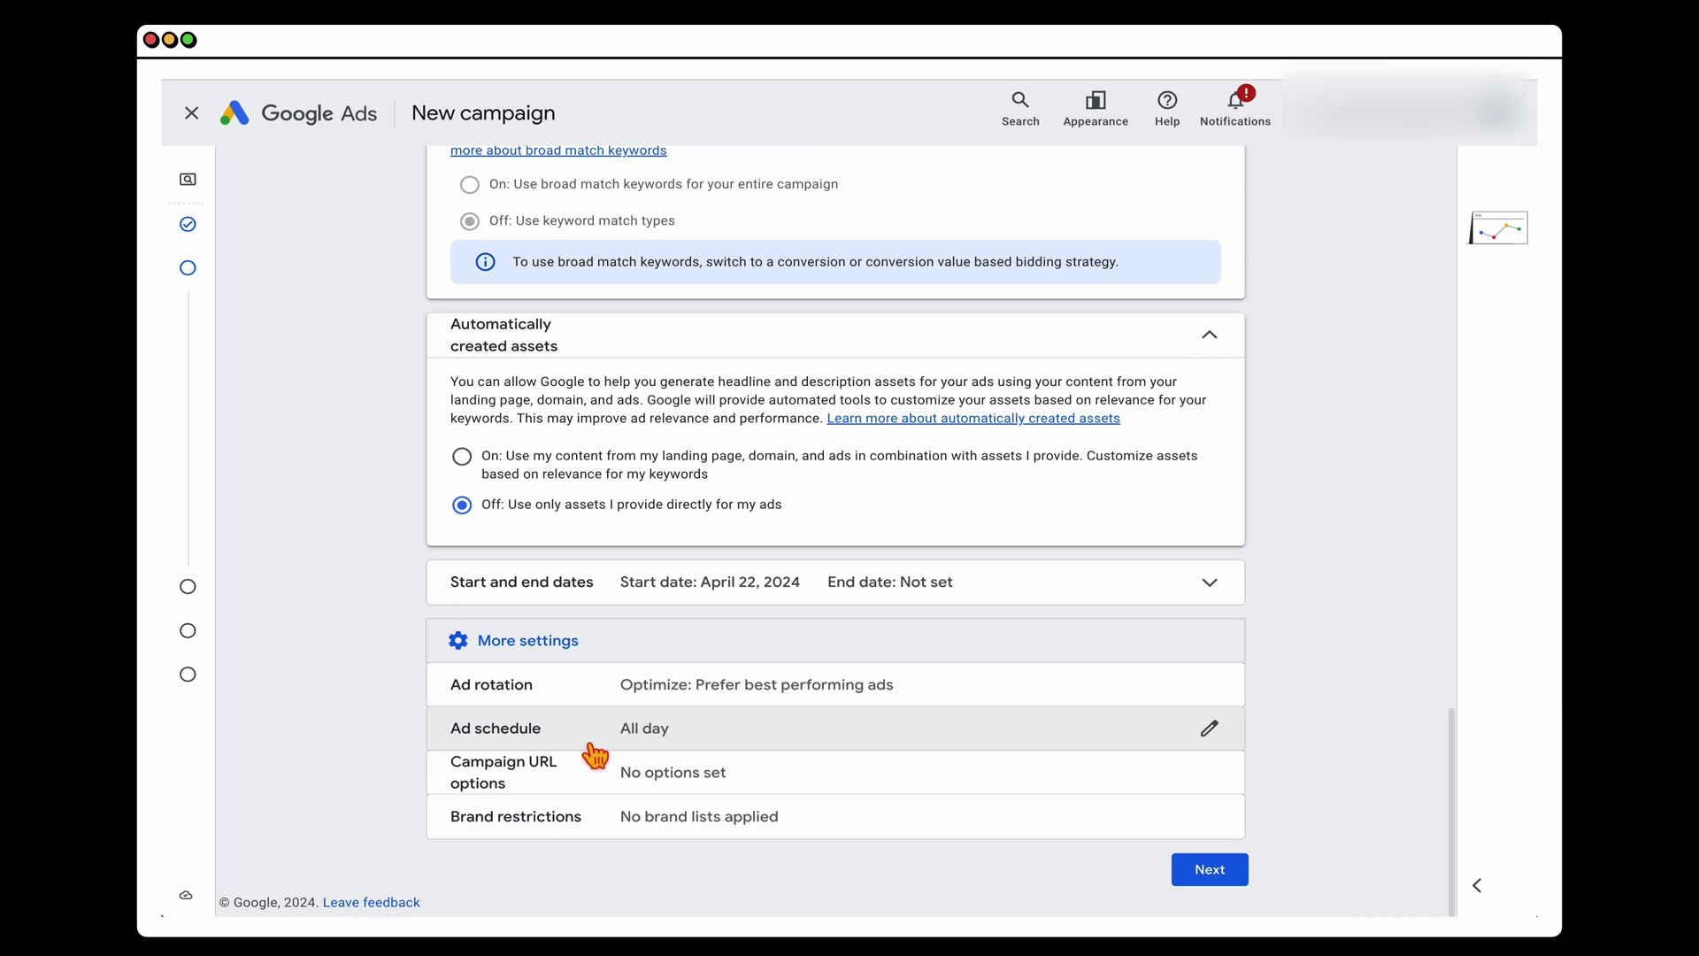
pyautogui.click(1209, 728)
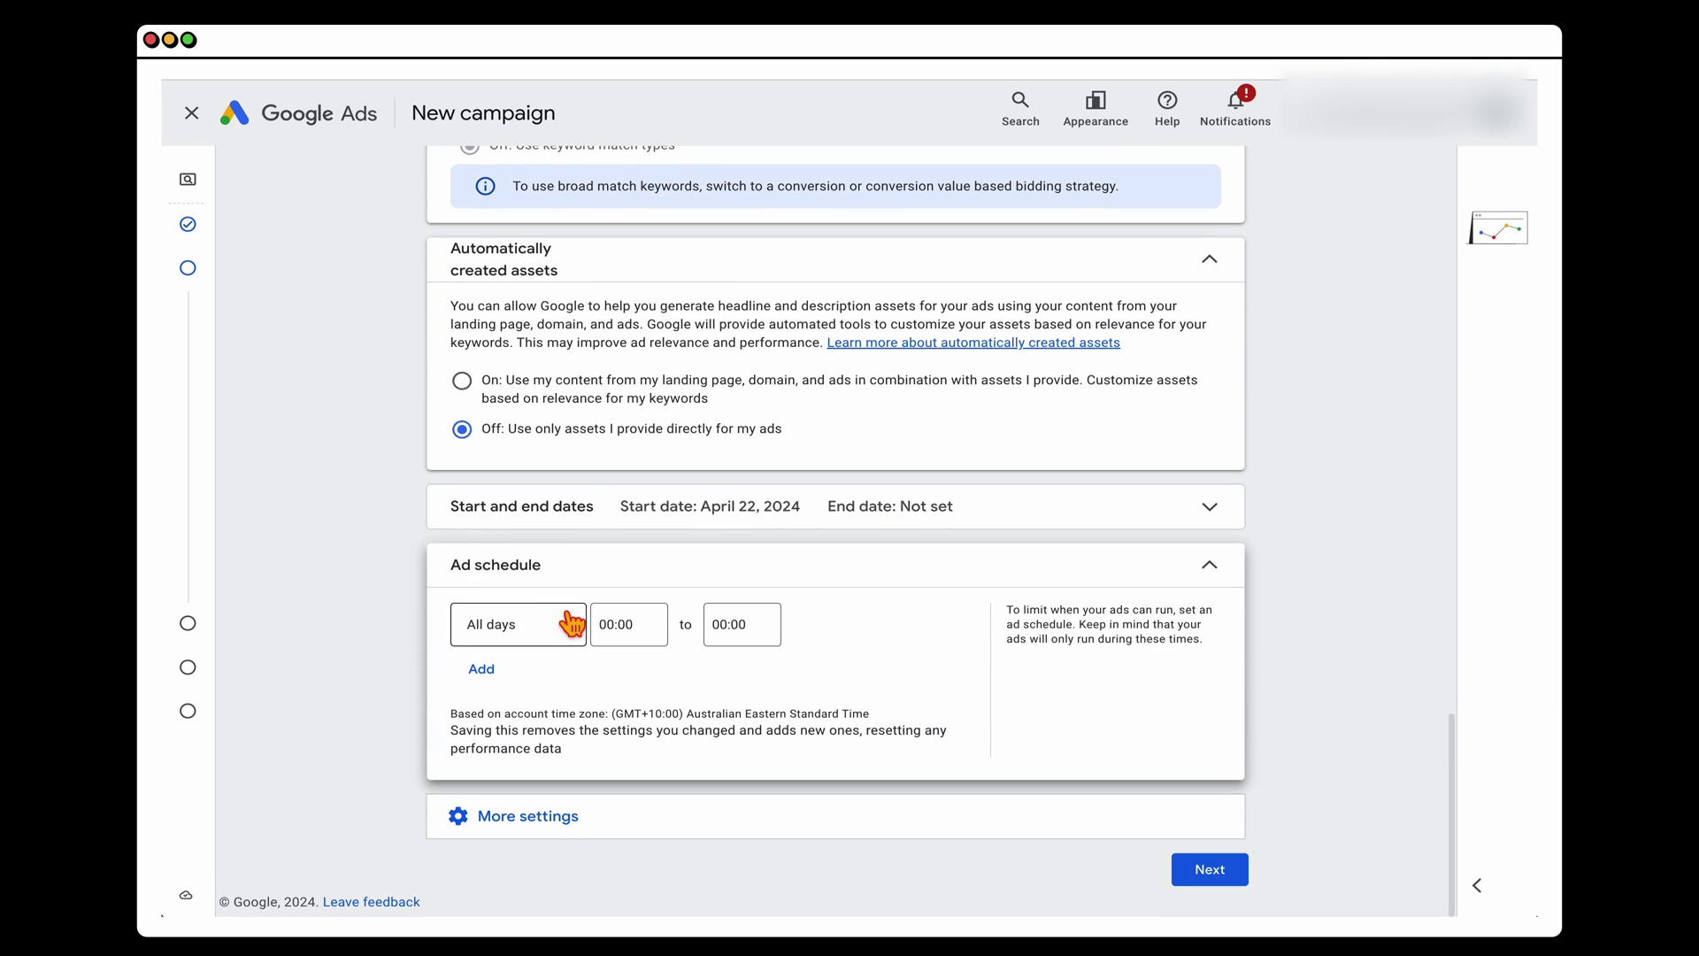
pyautogui.click(544, 630)
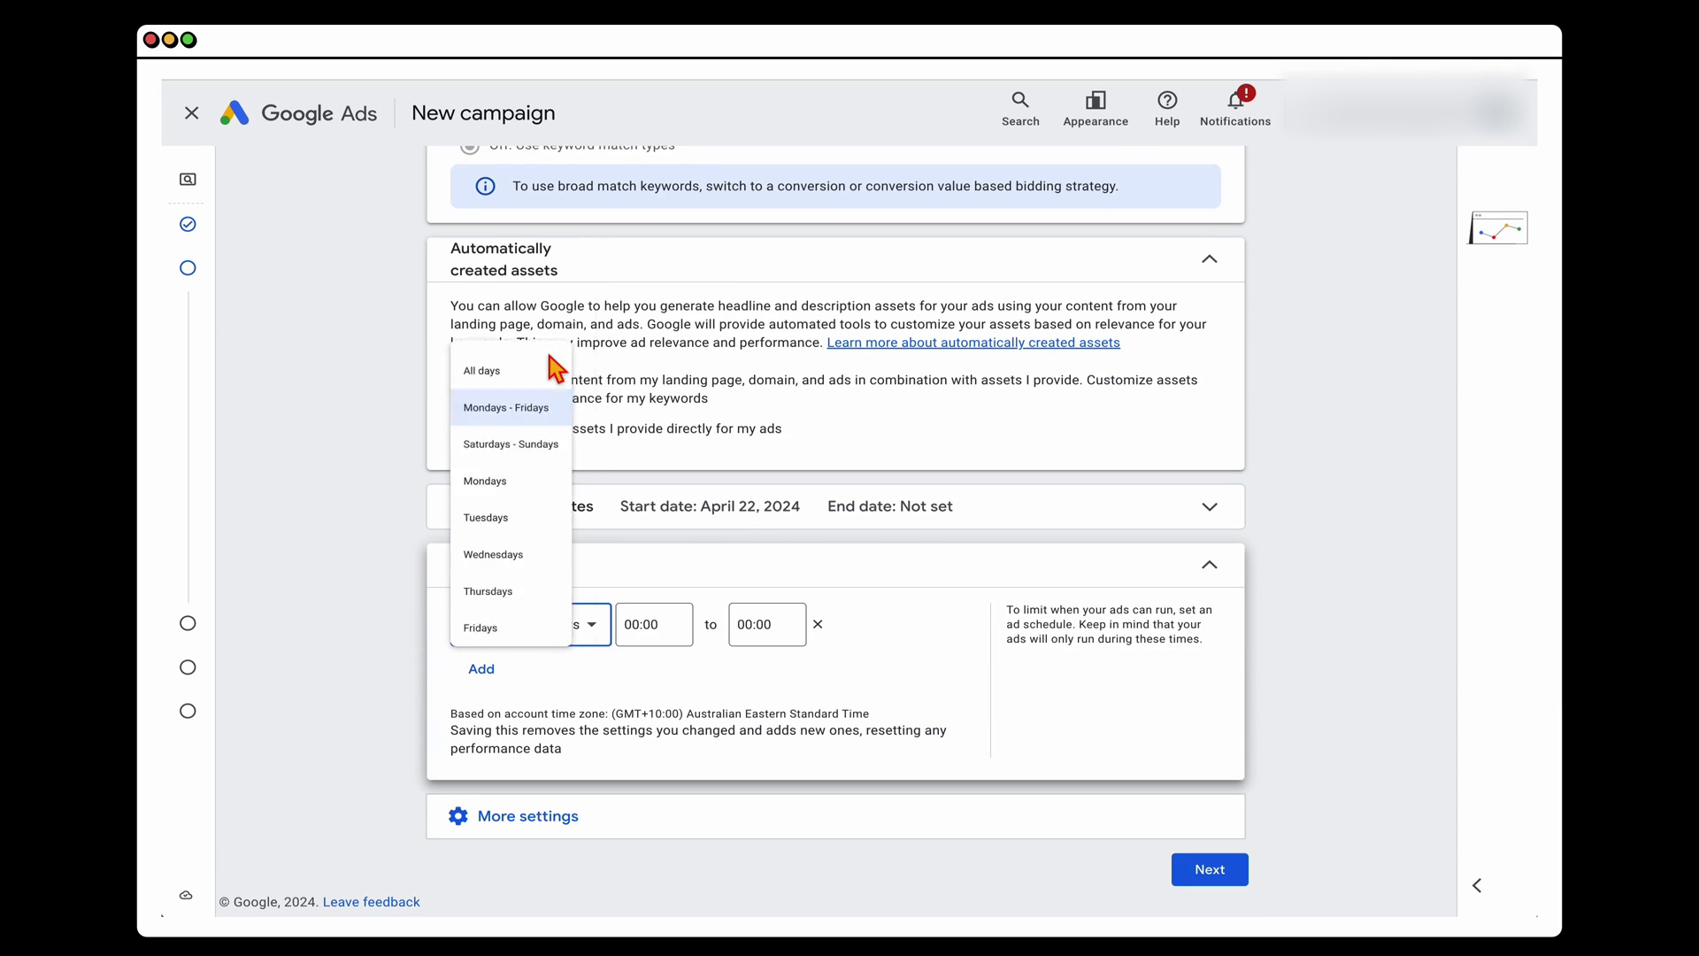
pyautogui.click(506, 407)
pyautogui.click(651, 624)
pyautogui.scroll(-10, 675, 496)
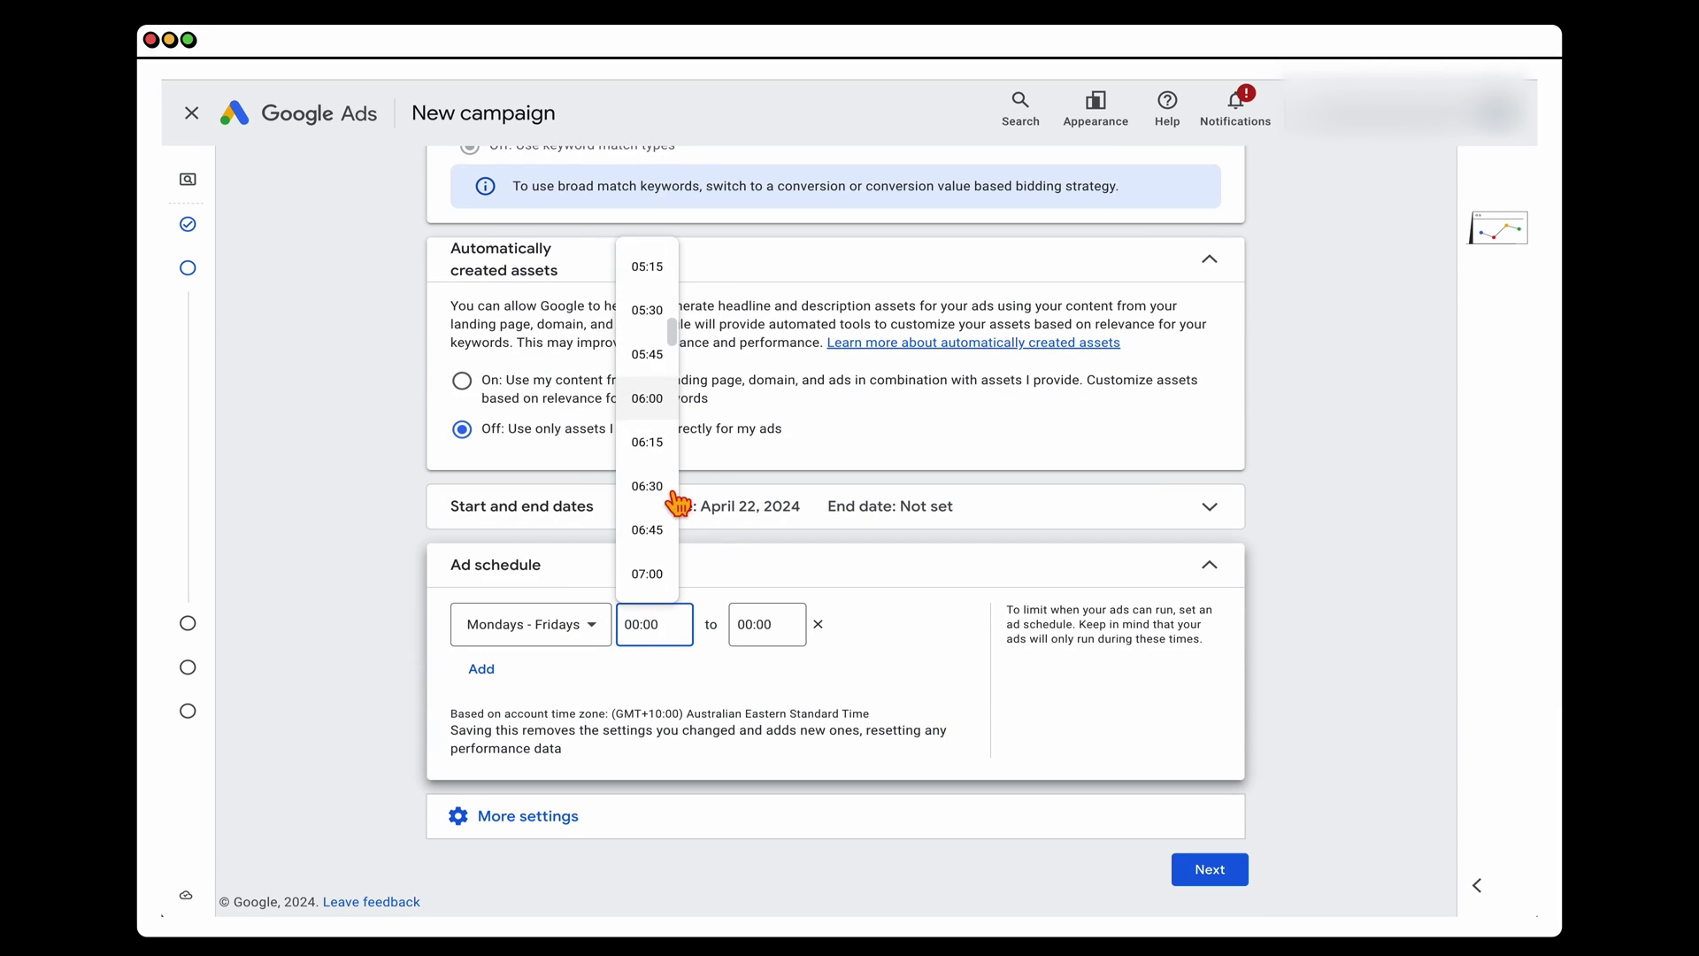
pyautogui.scroll(-3, 677, 503)
pyautogui.click(651, 504)
pyautogui.click(766, 624)
pyautogui.scroll(-15, 778, 549)
pyautogui.click(761, 392)
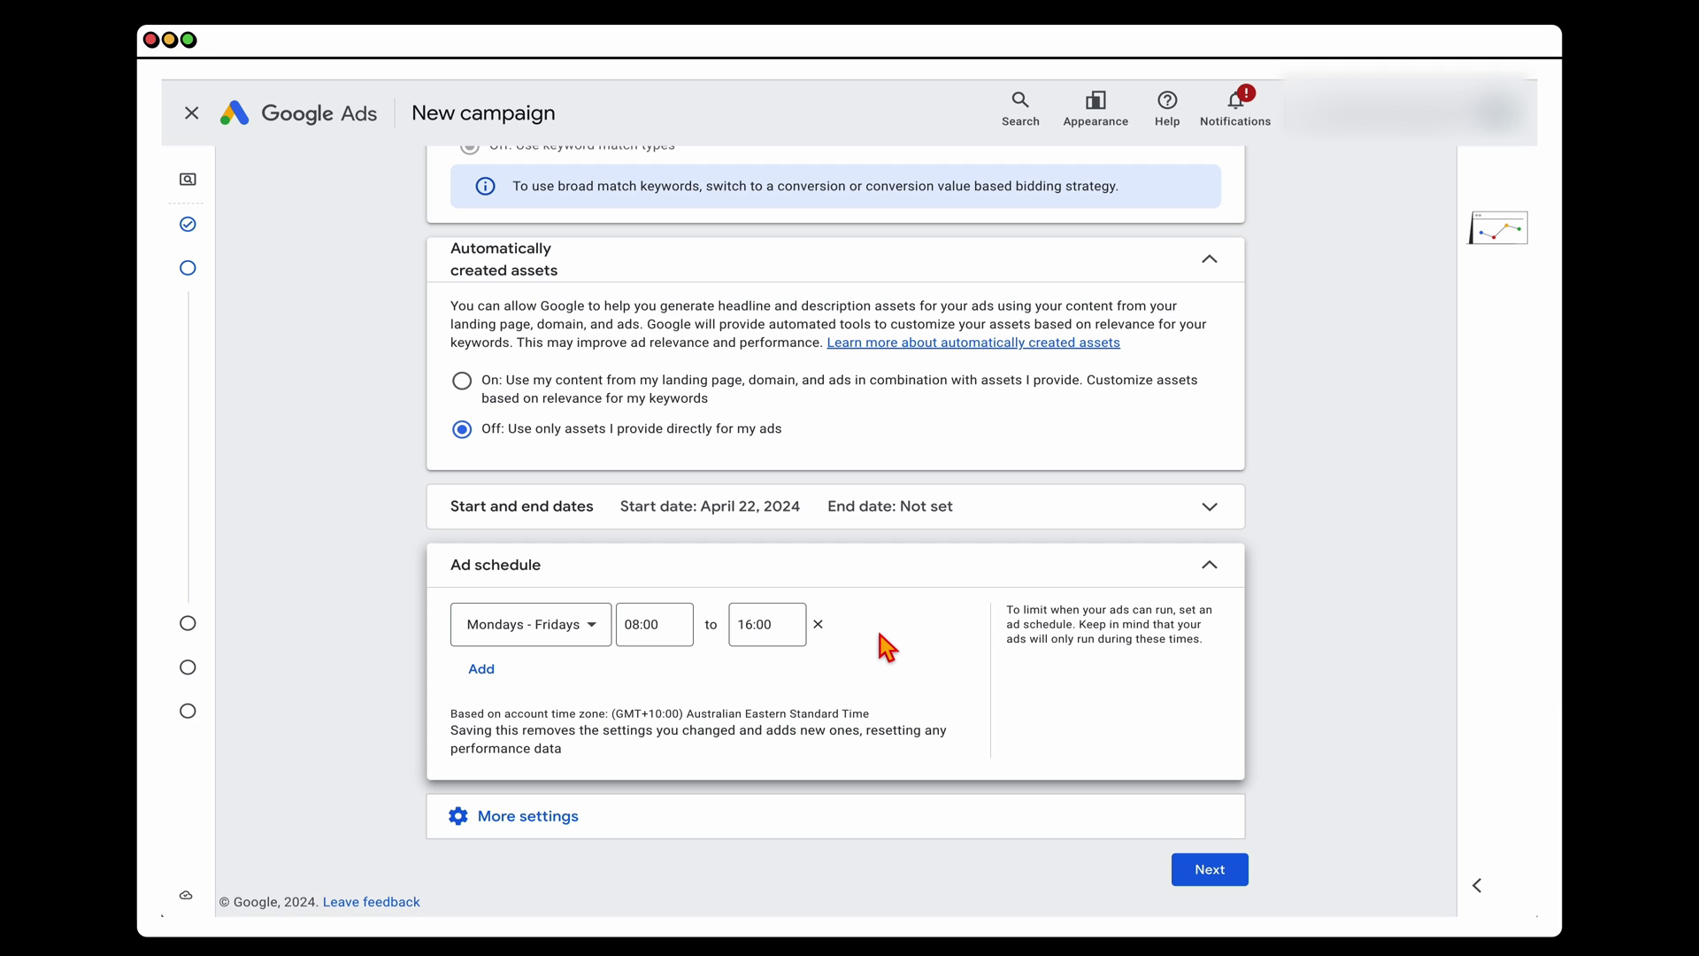
pyautogui.click(1208, 871)
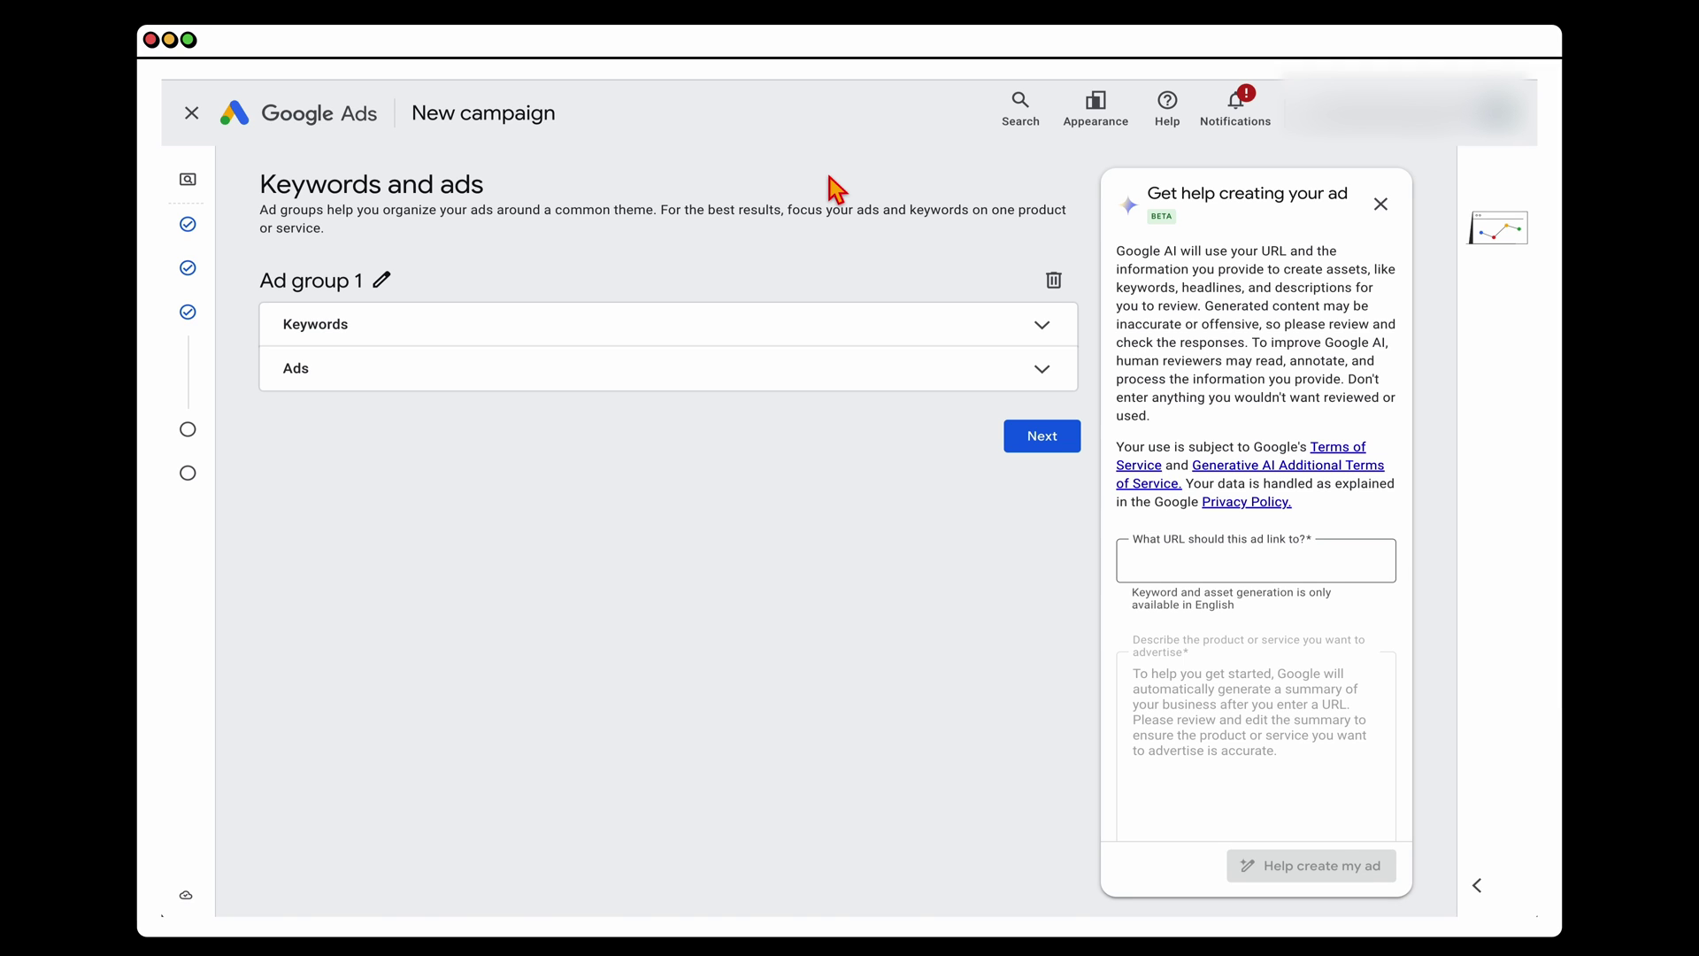
# Add exact-match keywords [security screen doors] and [security screens redcliffe] to Ad group 1
pyautogui.click(386, 675)
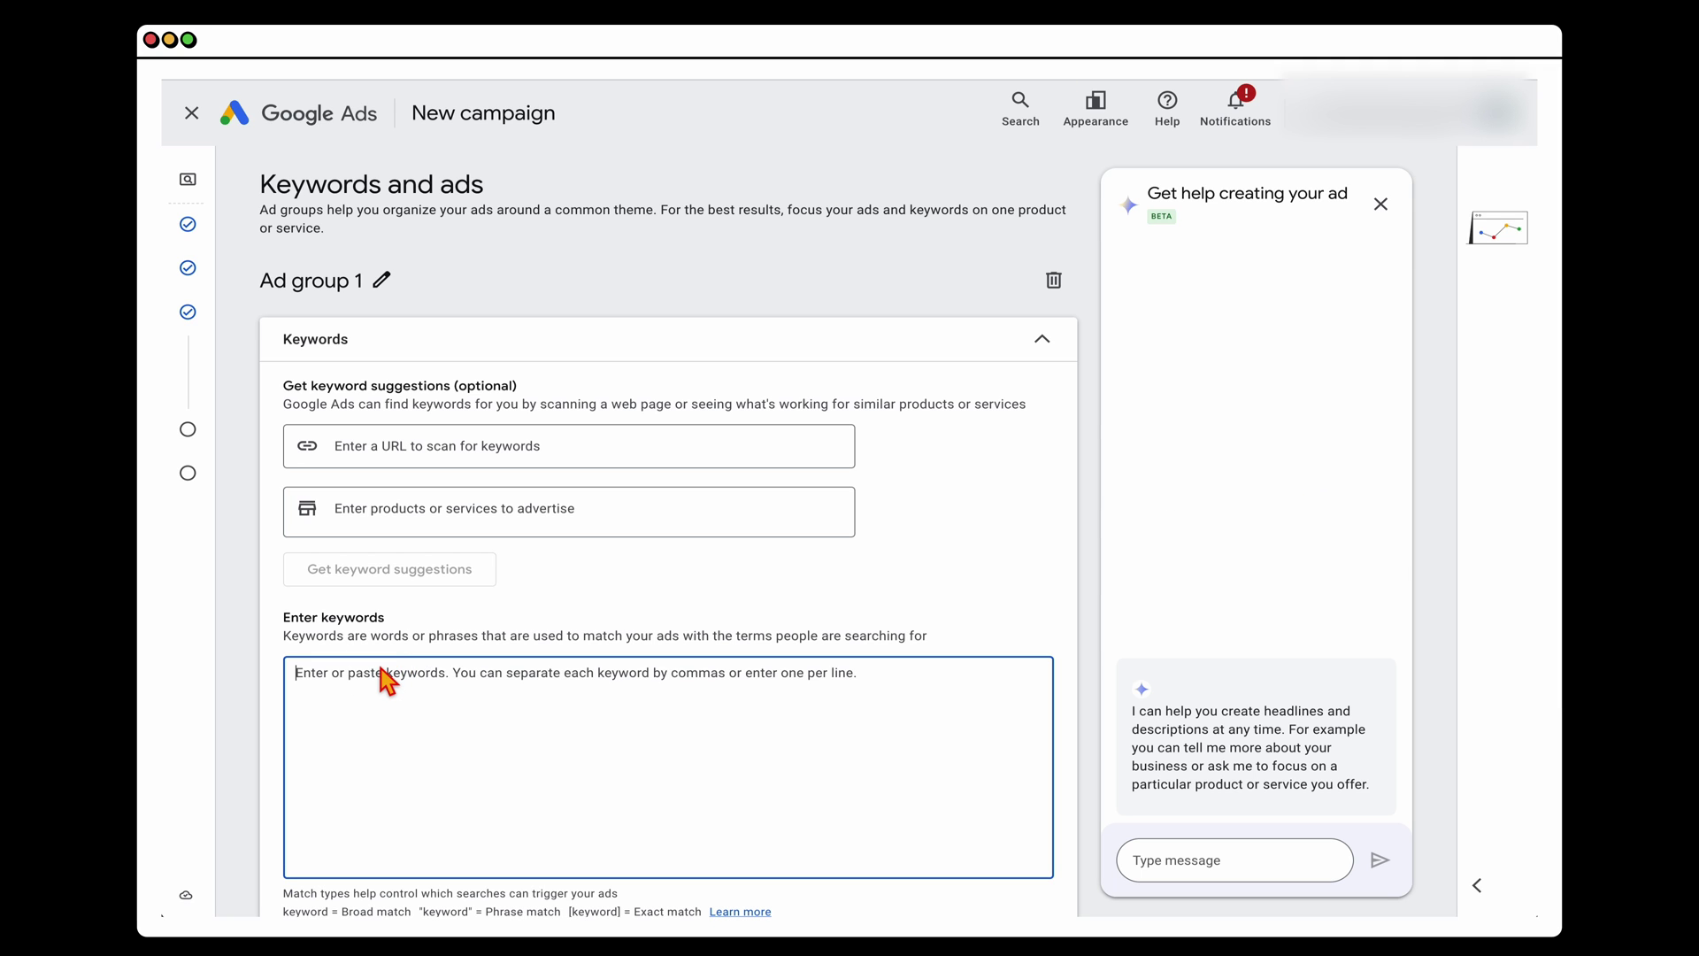
pyautogui.write('[security screen doors]')
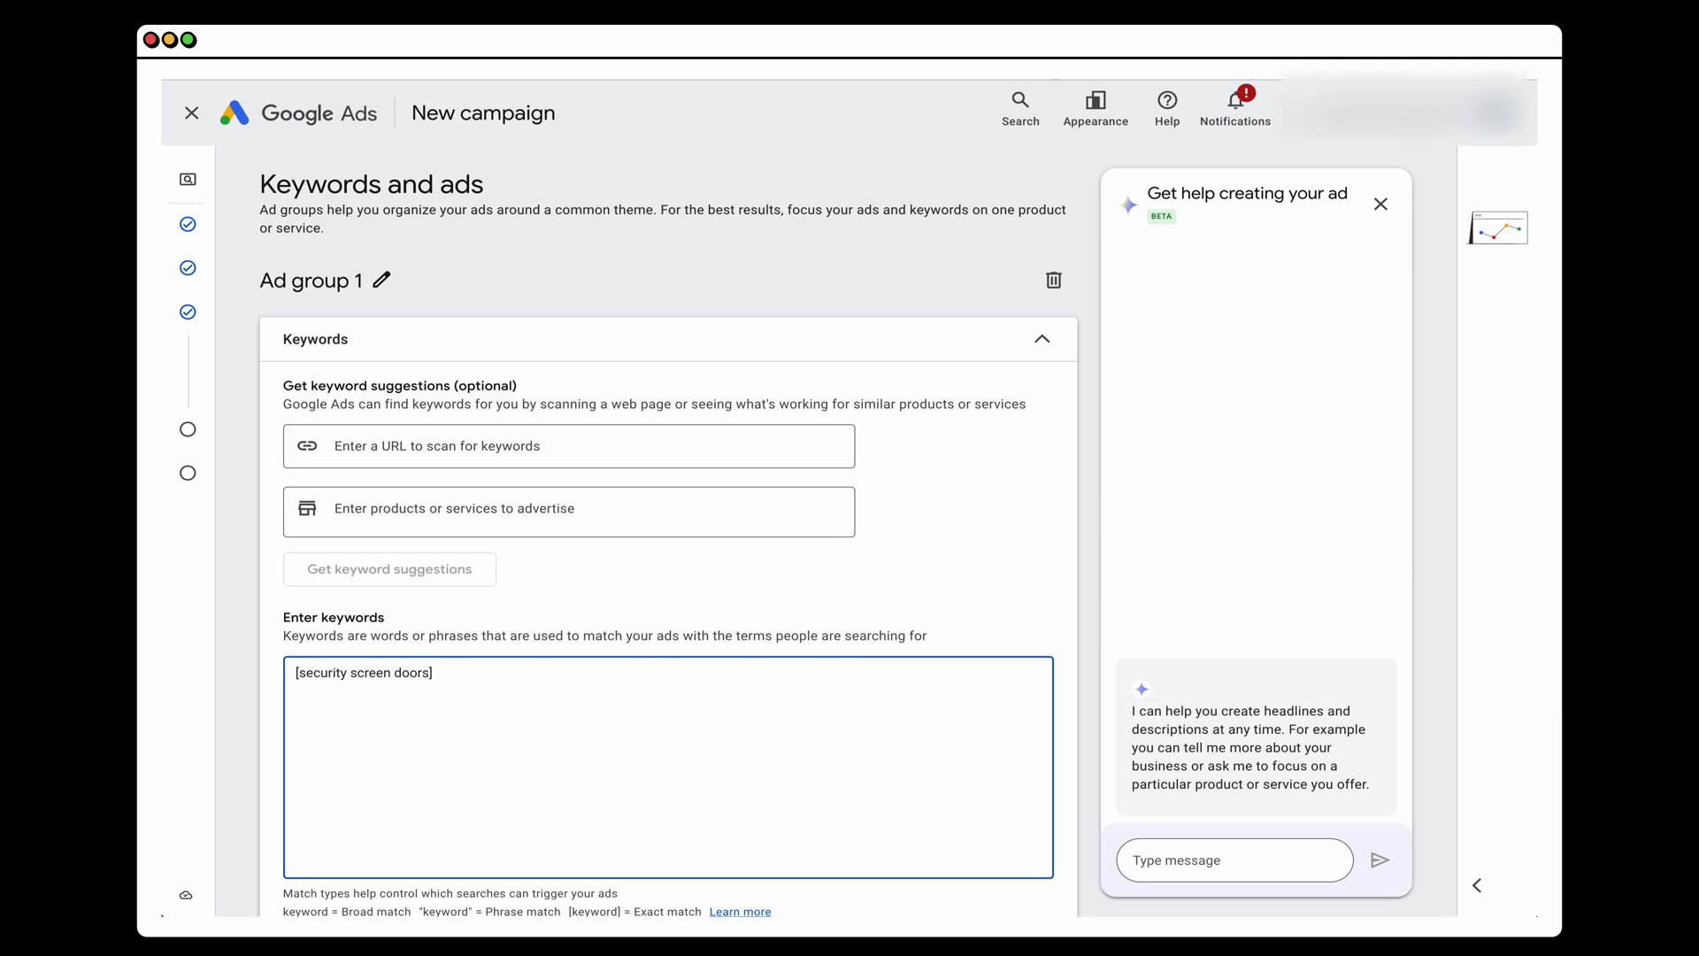
pyautogui.press('Return')
pyautogui.write('[security screens redcliffe]')
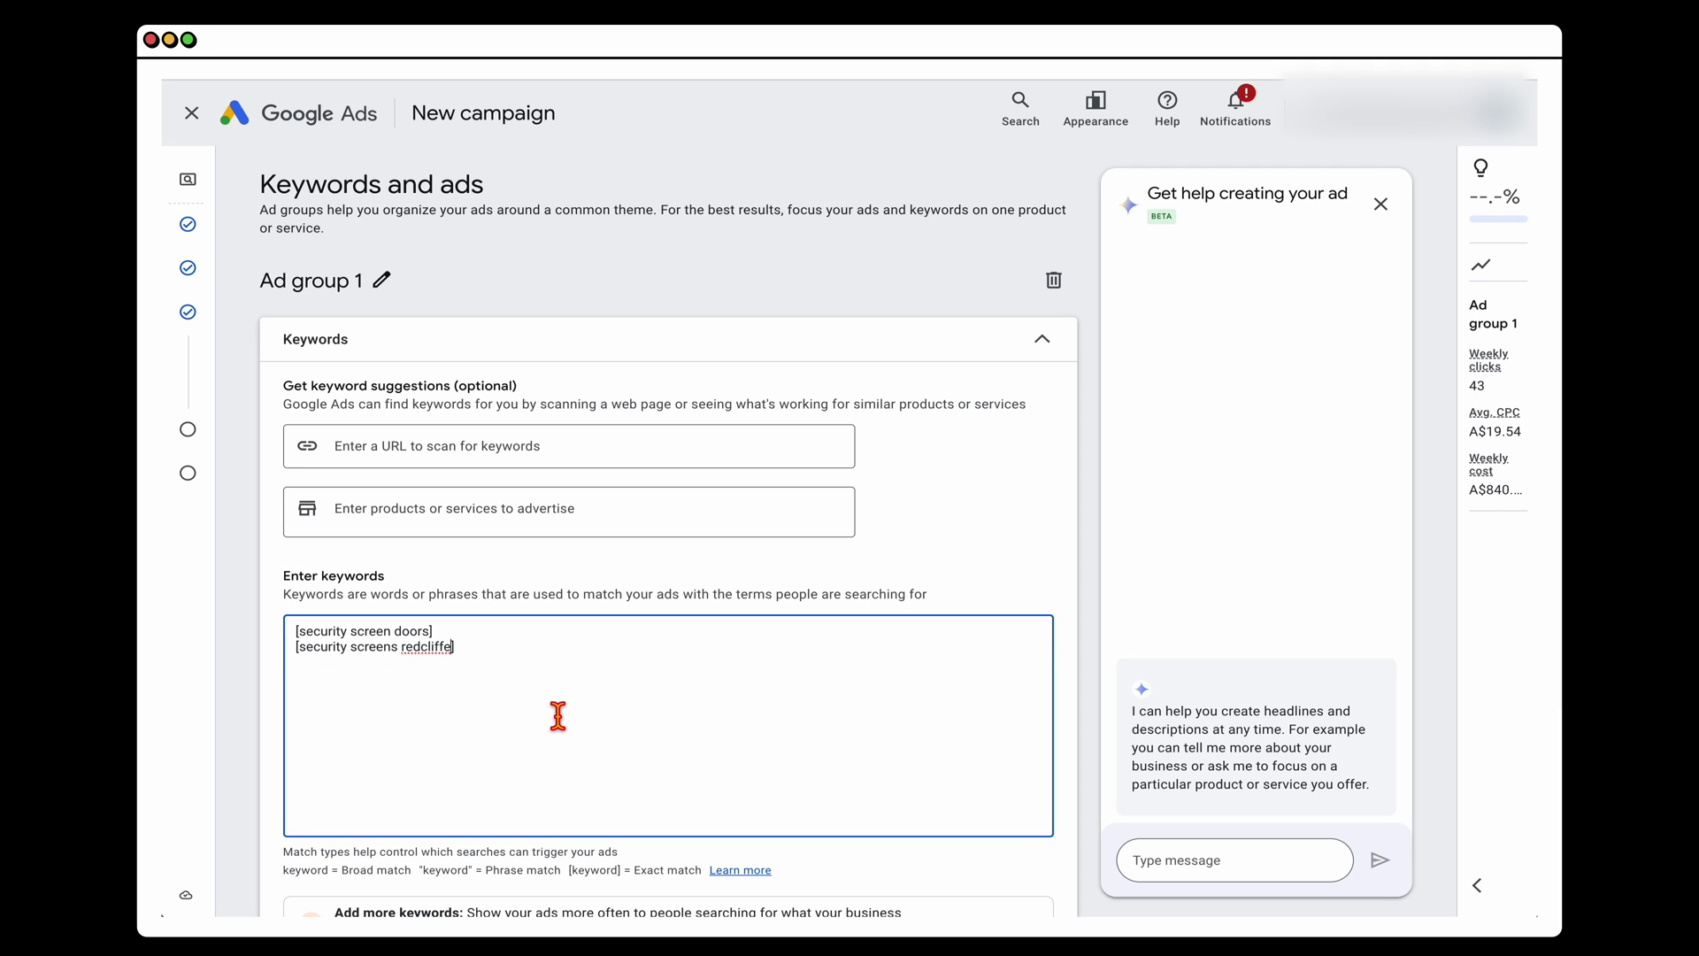
# Attach an existing call asset to the ad under Calls
pyautogui.scroll(-6, 552, 729)
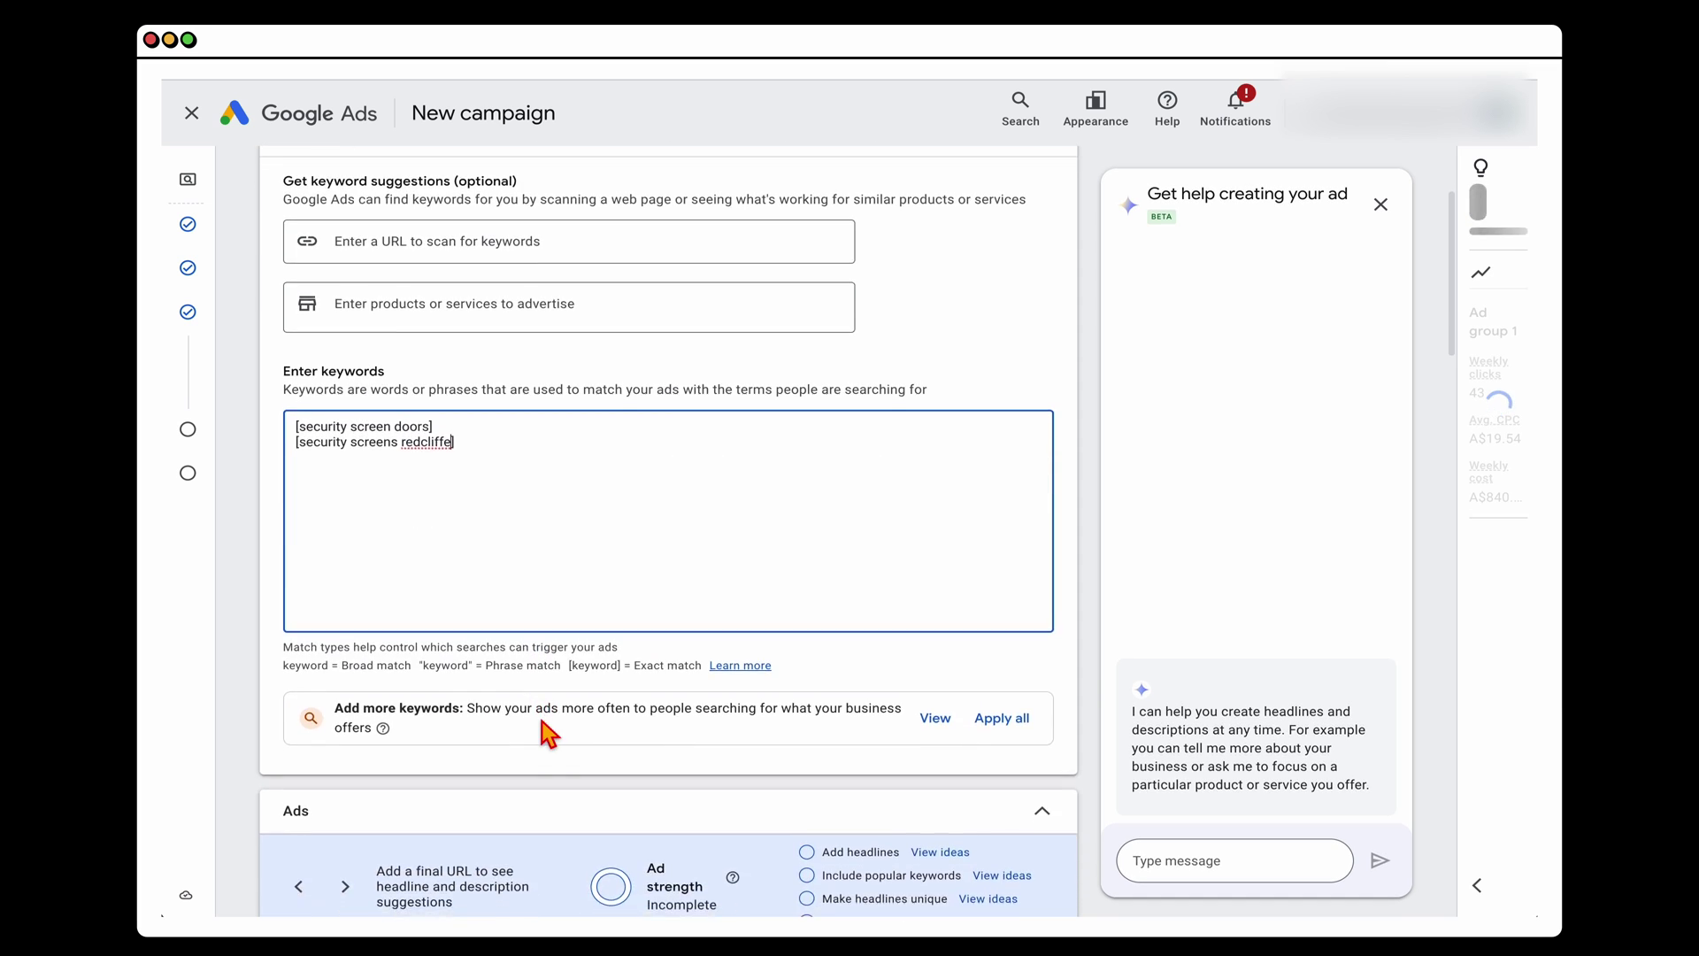
pyautogui.scroll(-4, 785, 584)
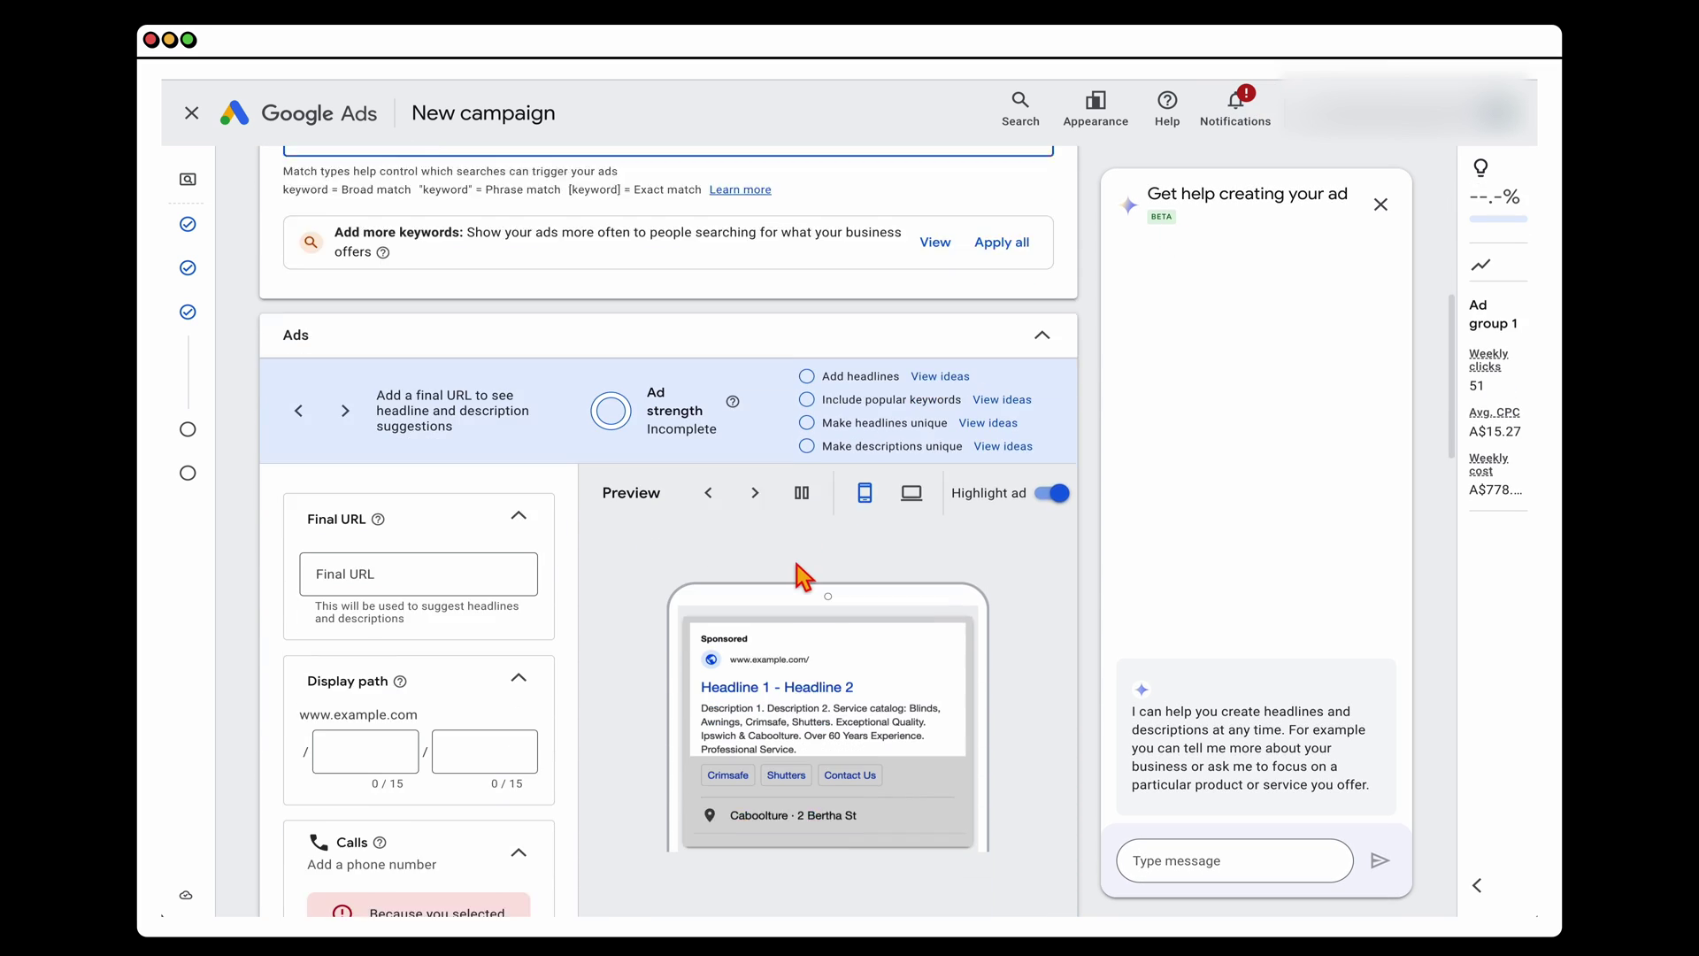
pyautogui.scroll(-1, 637, 626)
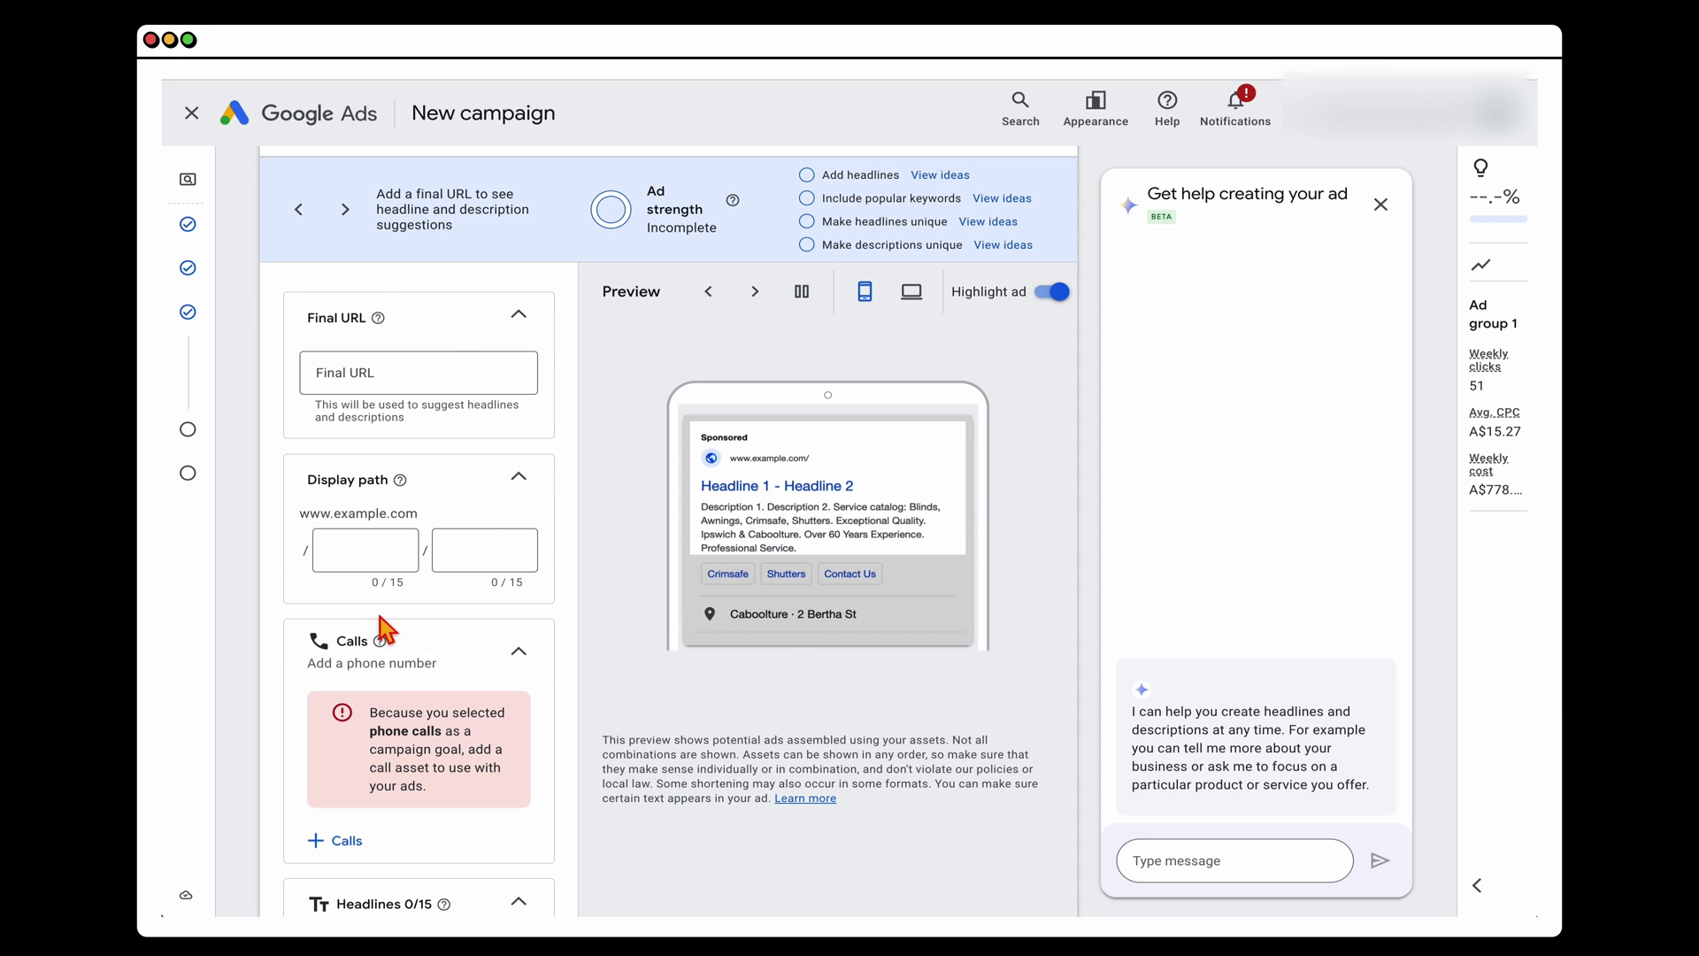
pyautogui.scroll(-1, 416, 664)
pyautogui.scroll(-6, 462, 703)
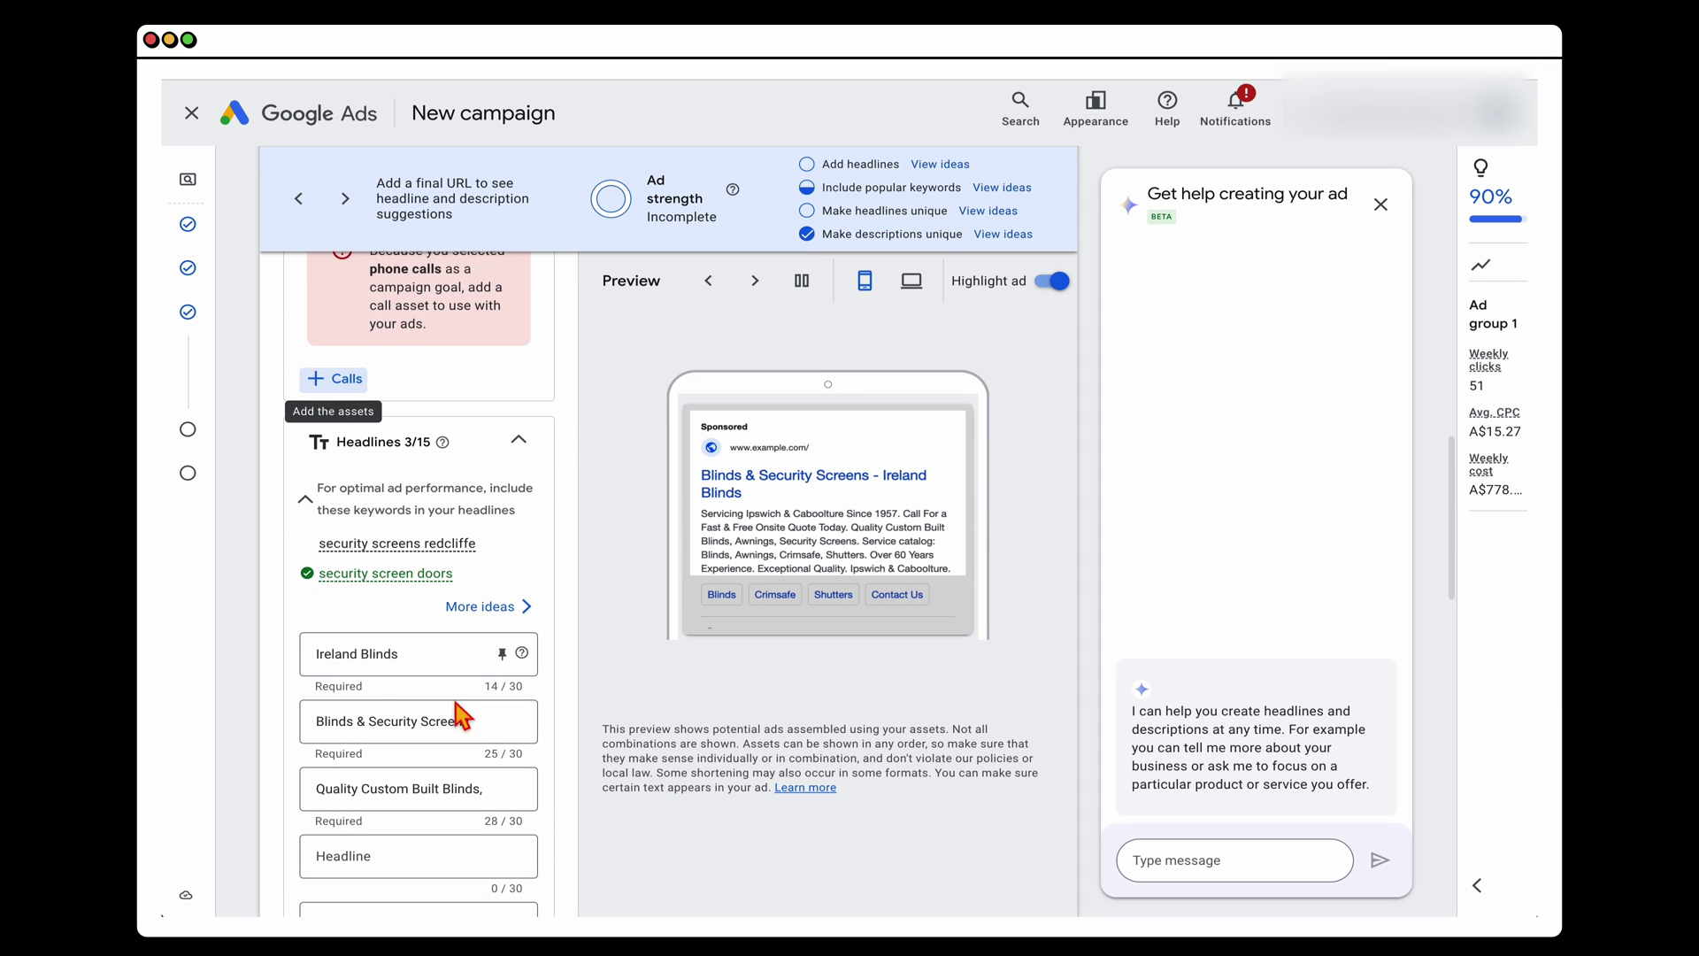
pyautogui.scroll(-7, 440, 655)
pyautogui.scroll(9, 438, 659)
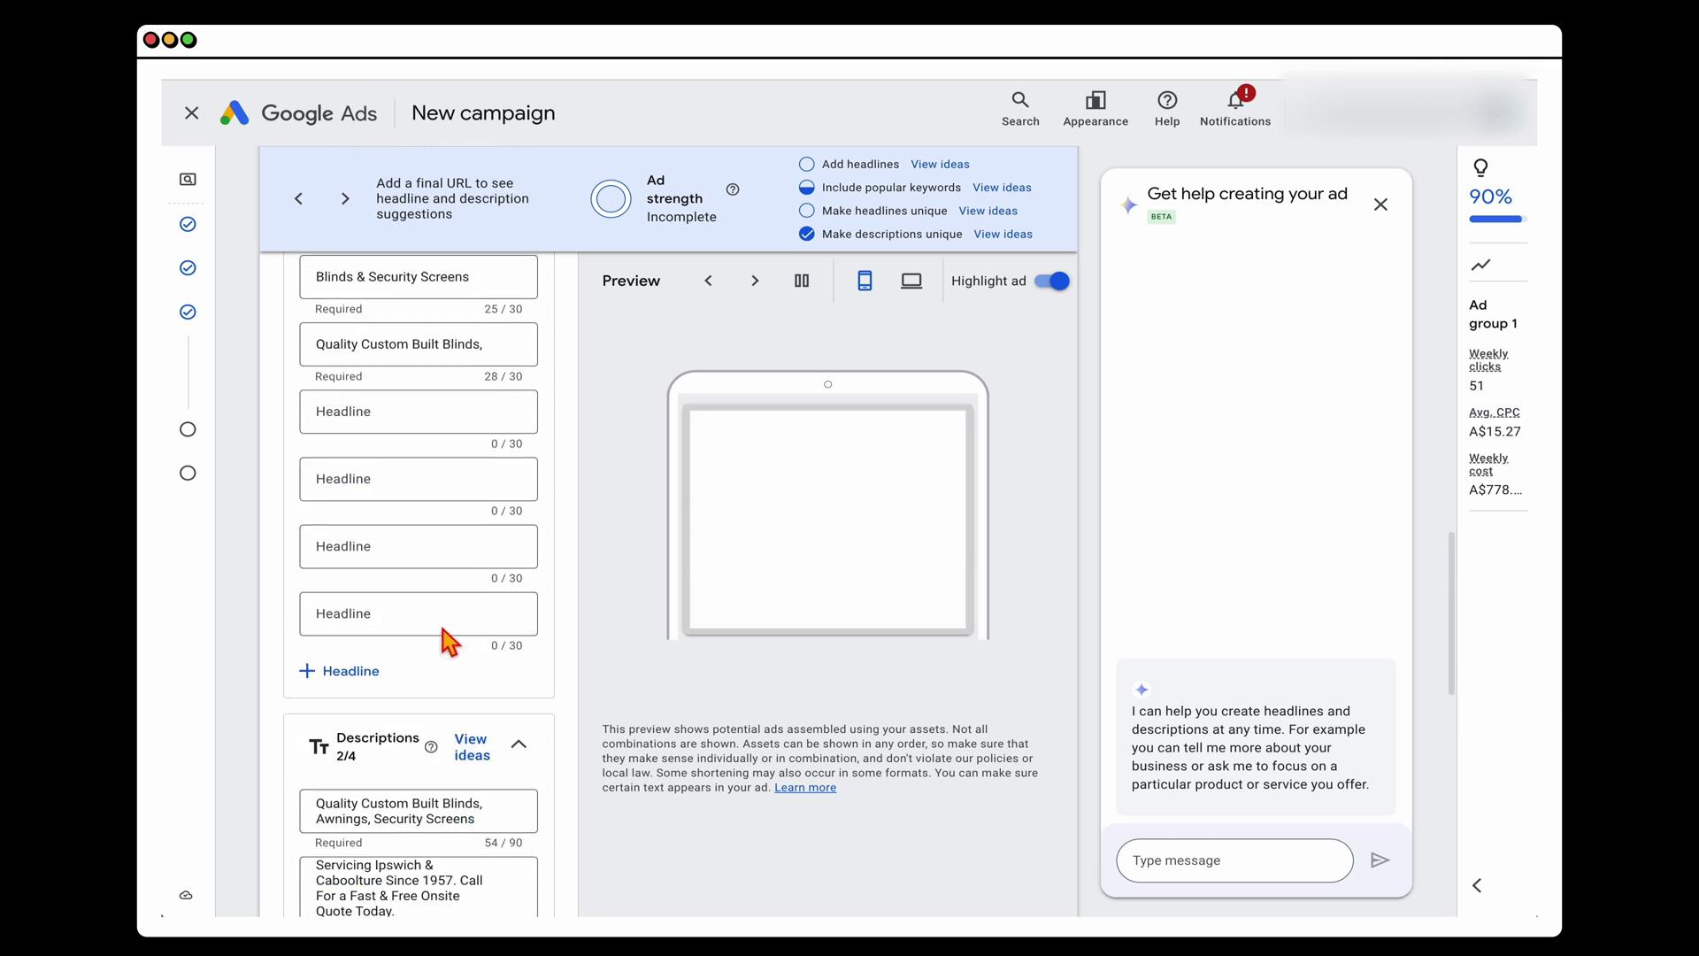
pyautogui.scroll(3, 448, 549)
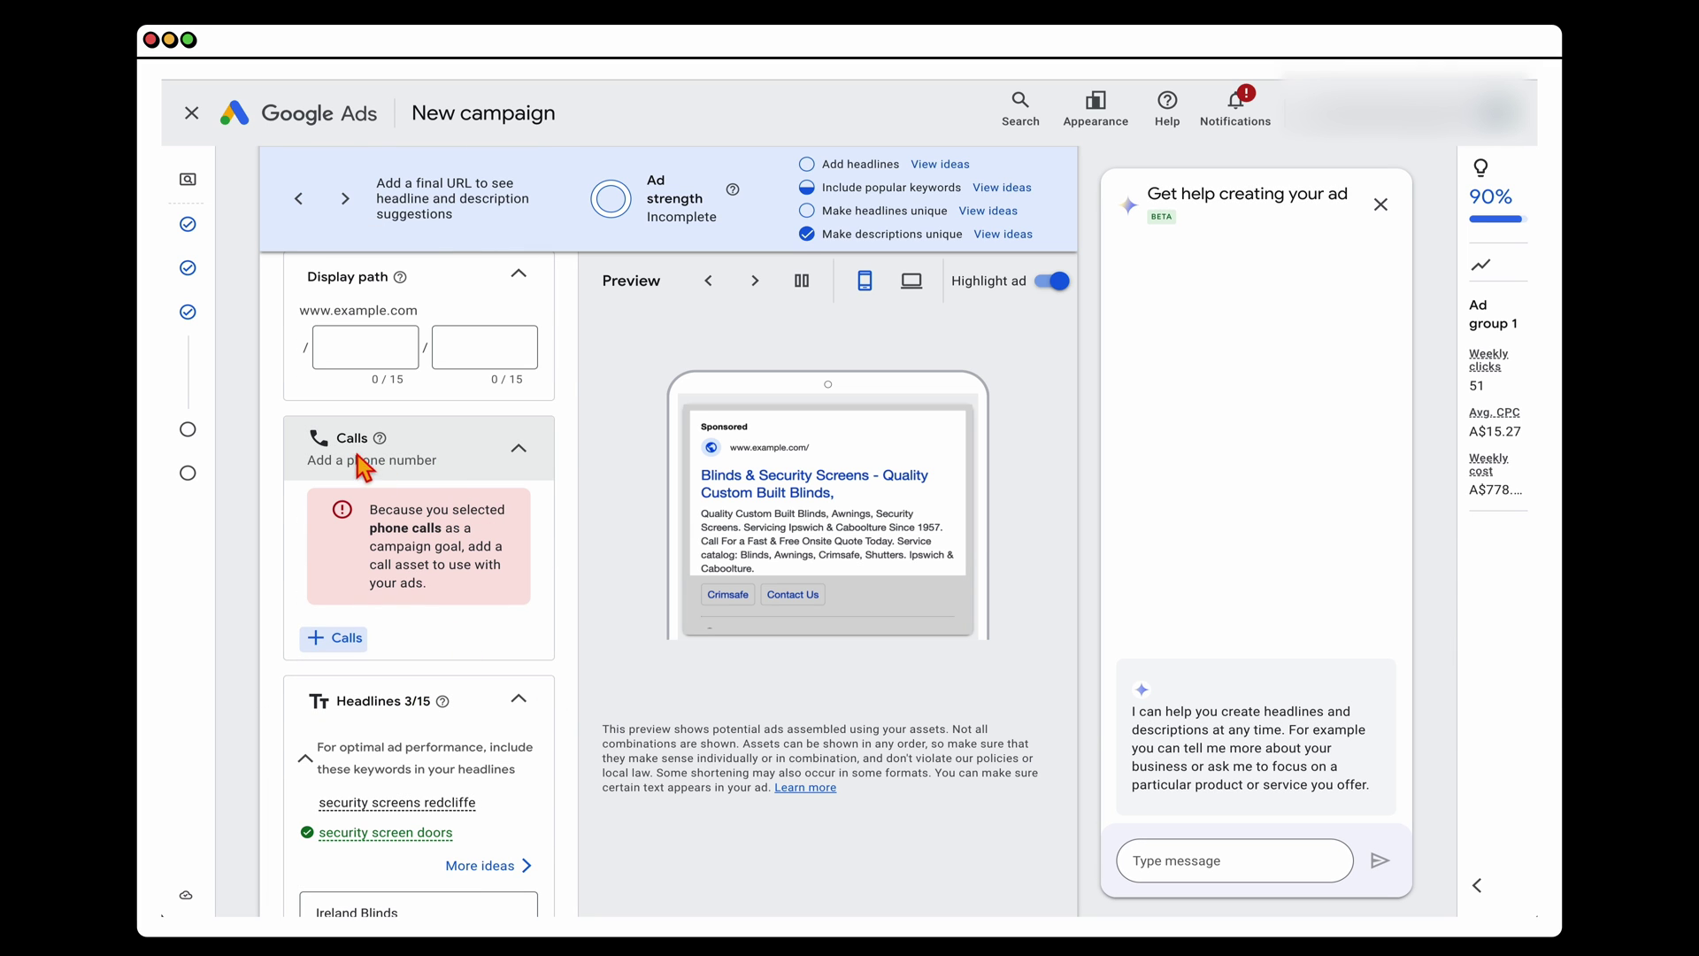
pyautogui.click(336, 638)
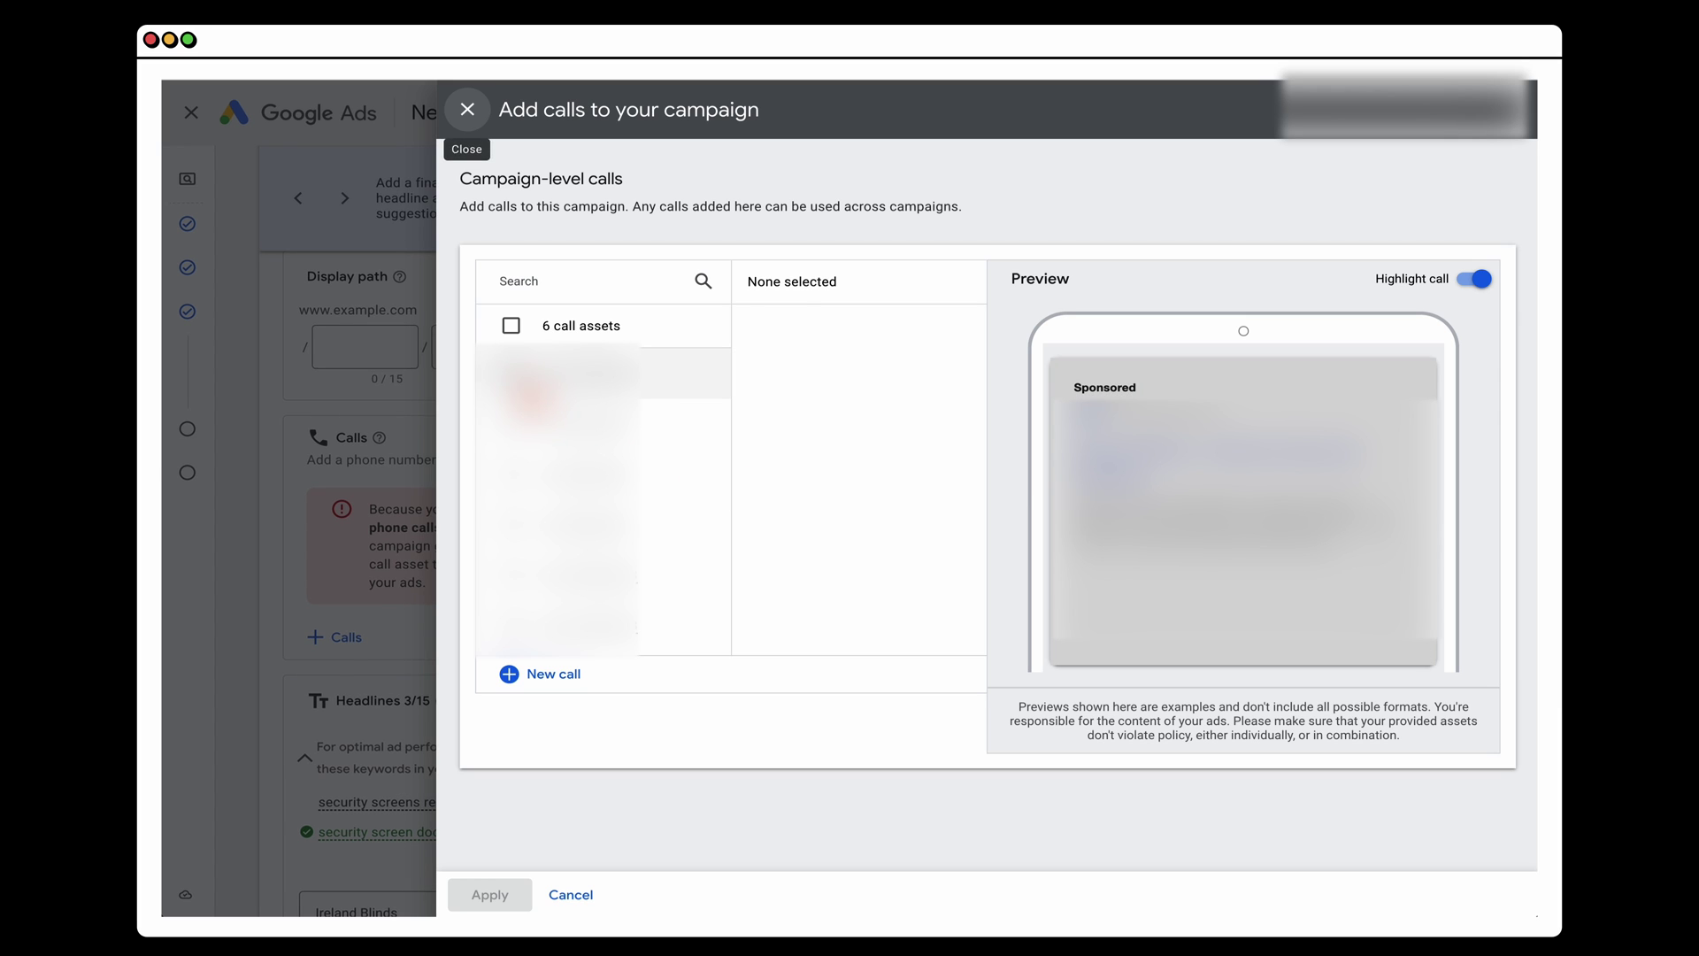
pyautogui.click(531, 397)
pyautogui.click(489, 894)
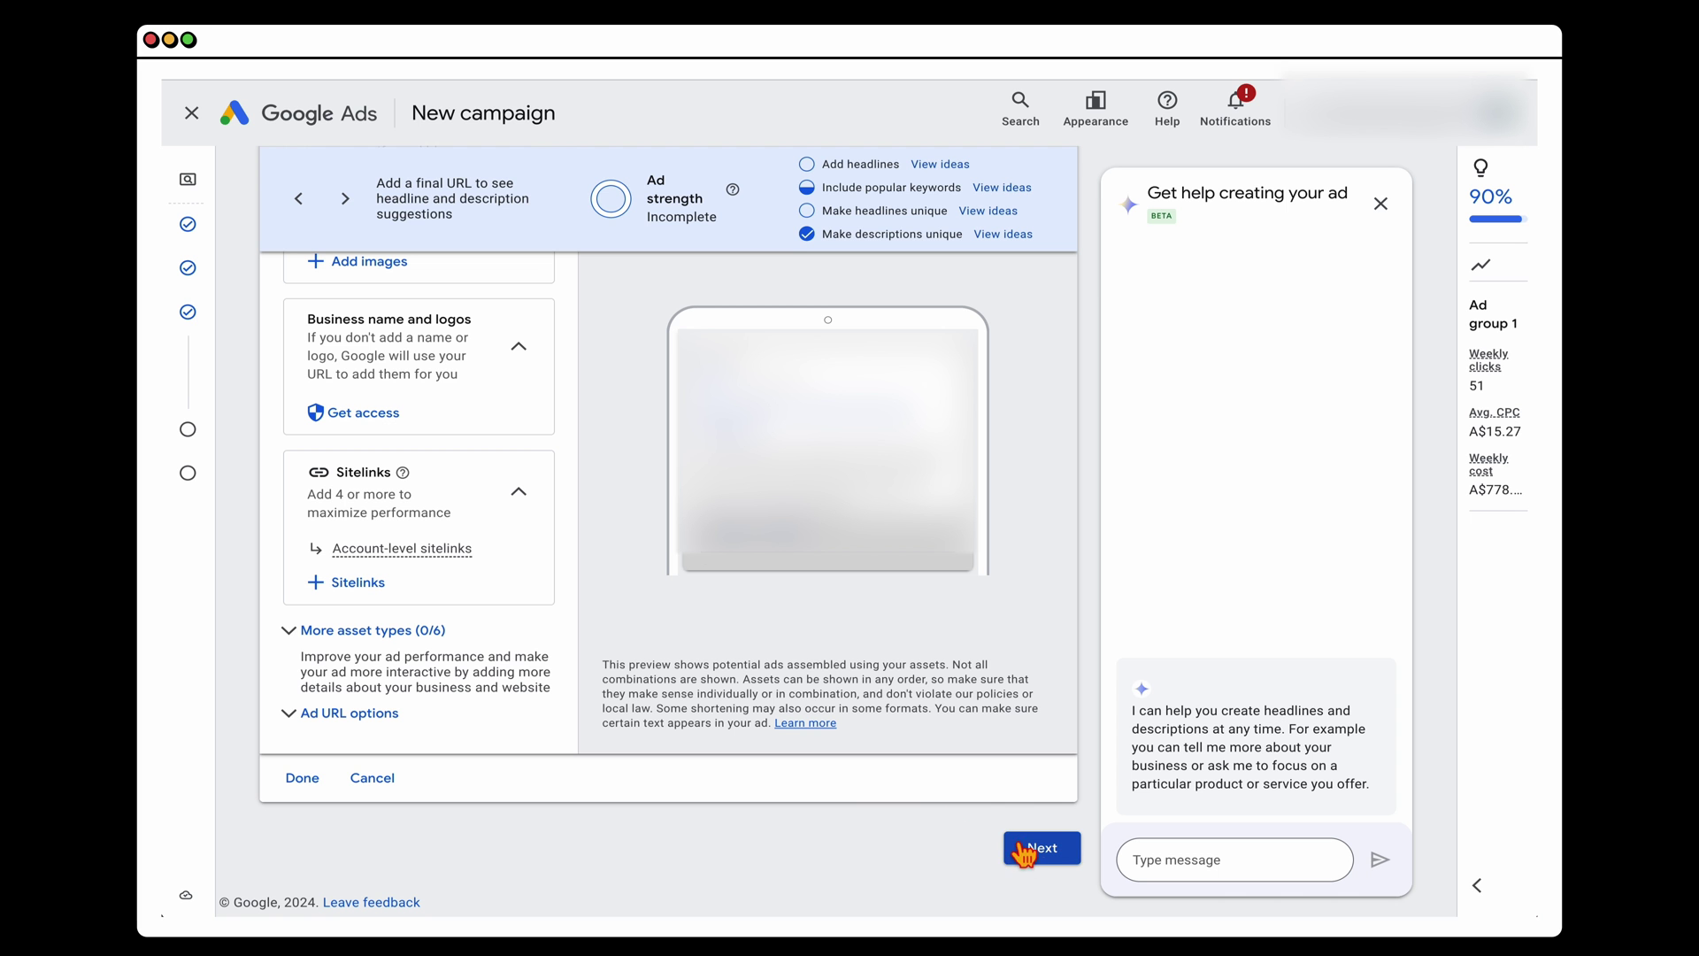
pyautogui.click(1022, 848)
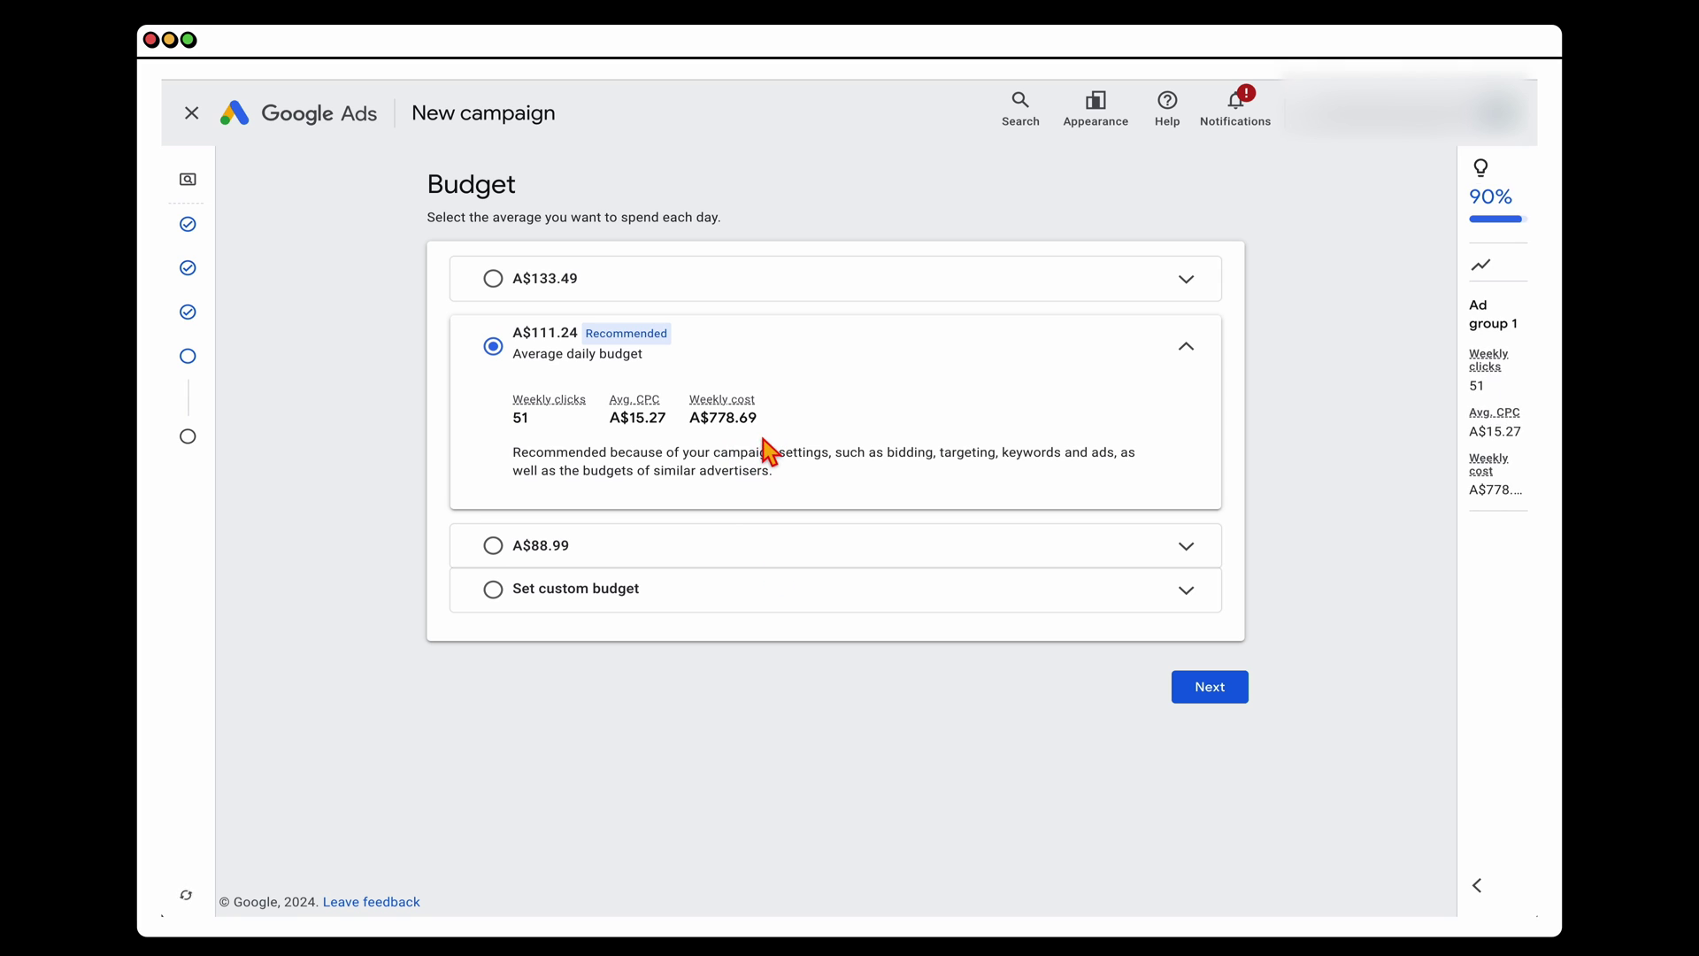
# Set a custom average daily budget of A$15 and continue to the campaign review
pyautogui.click(786, 590)
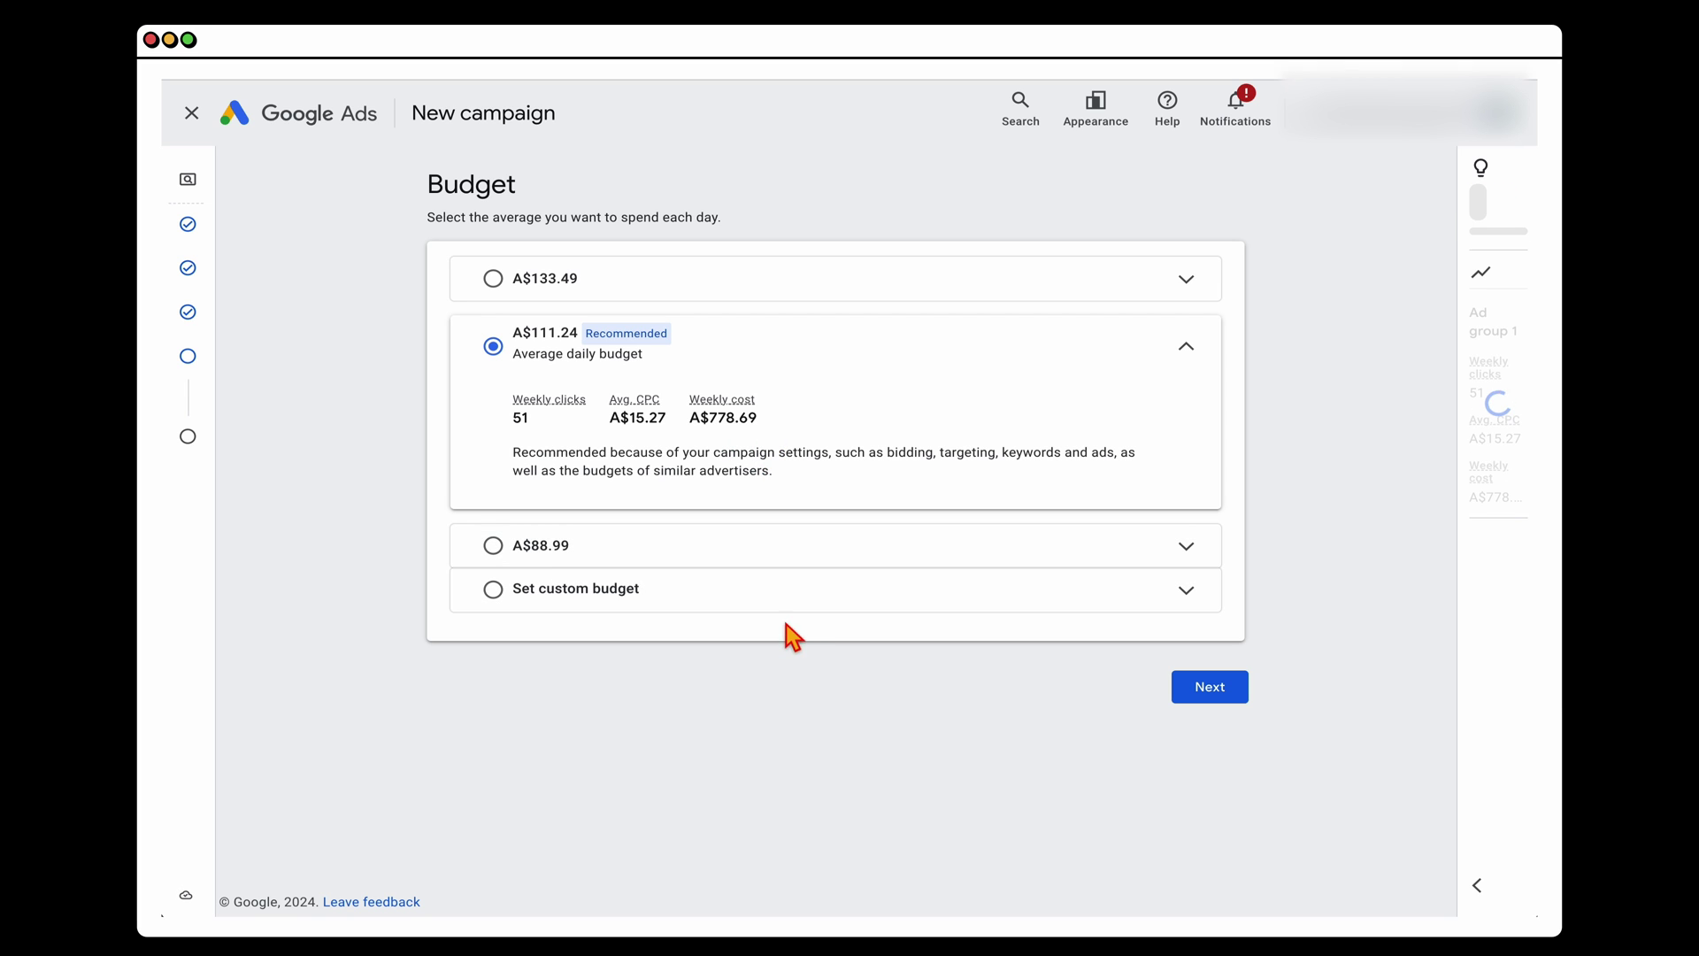
pyautogui.click(647, 523)
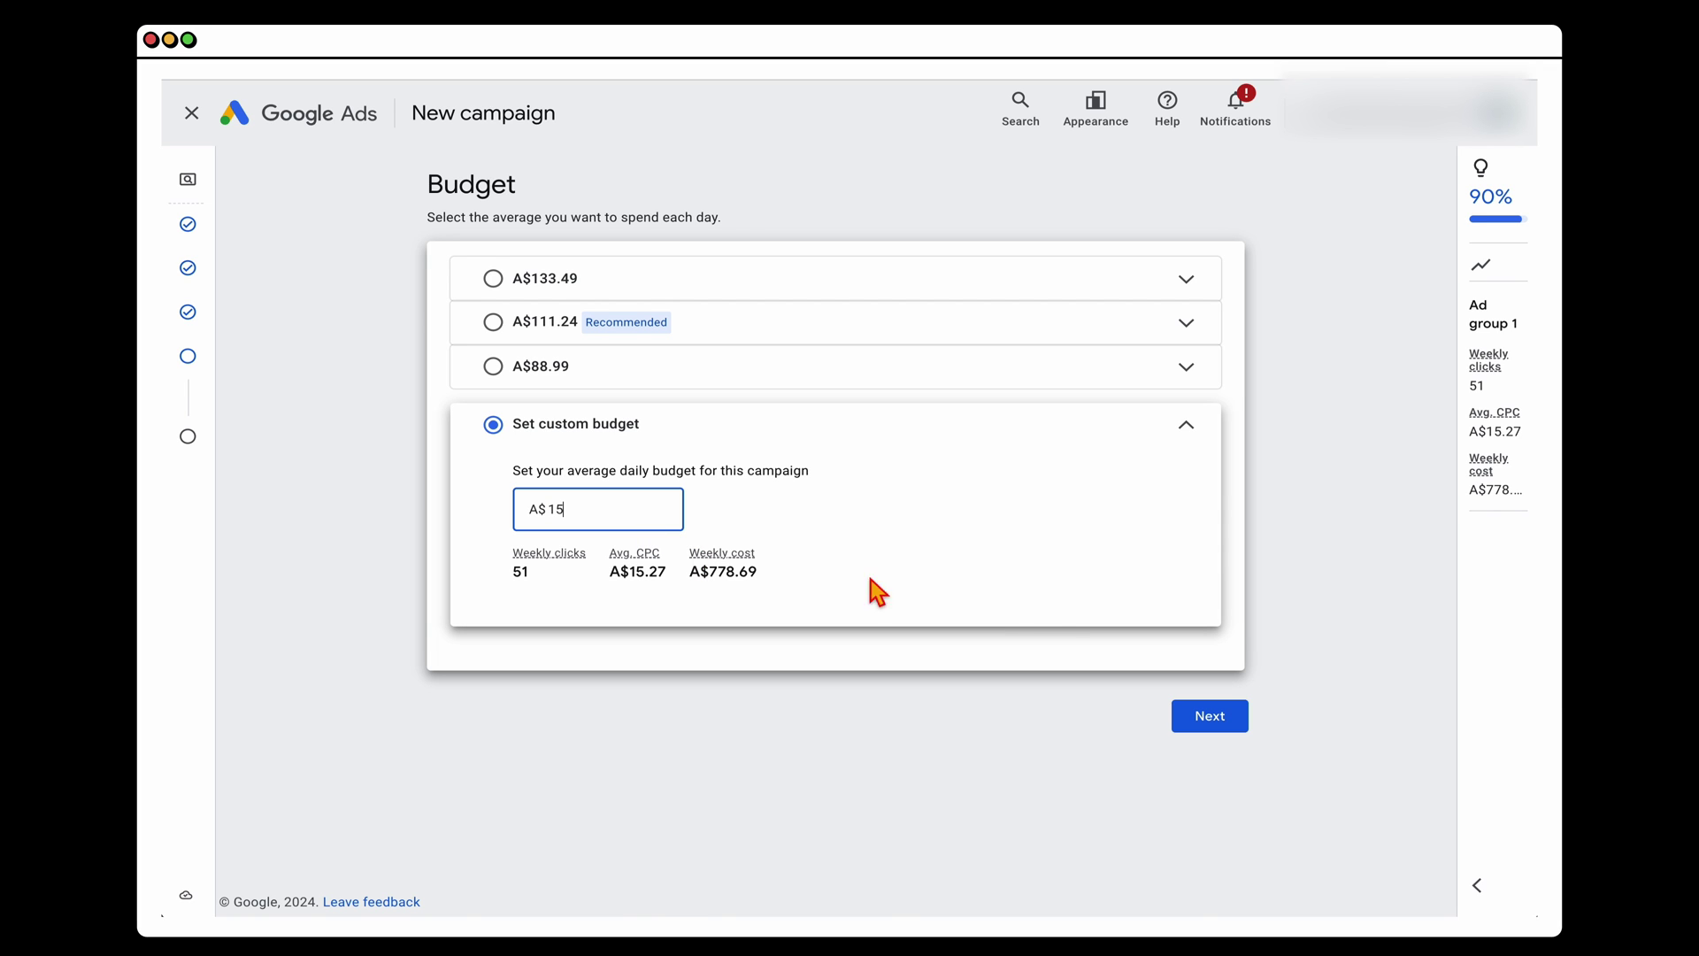
pyautogui.click(1190, 718)
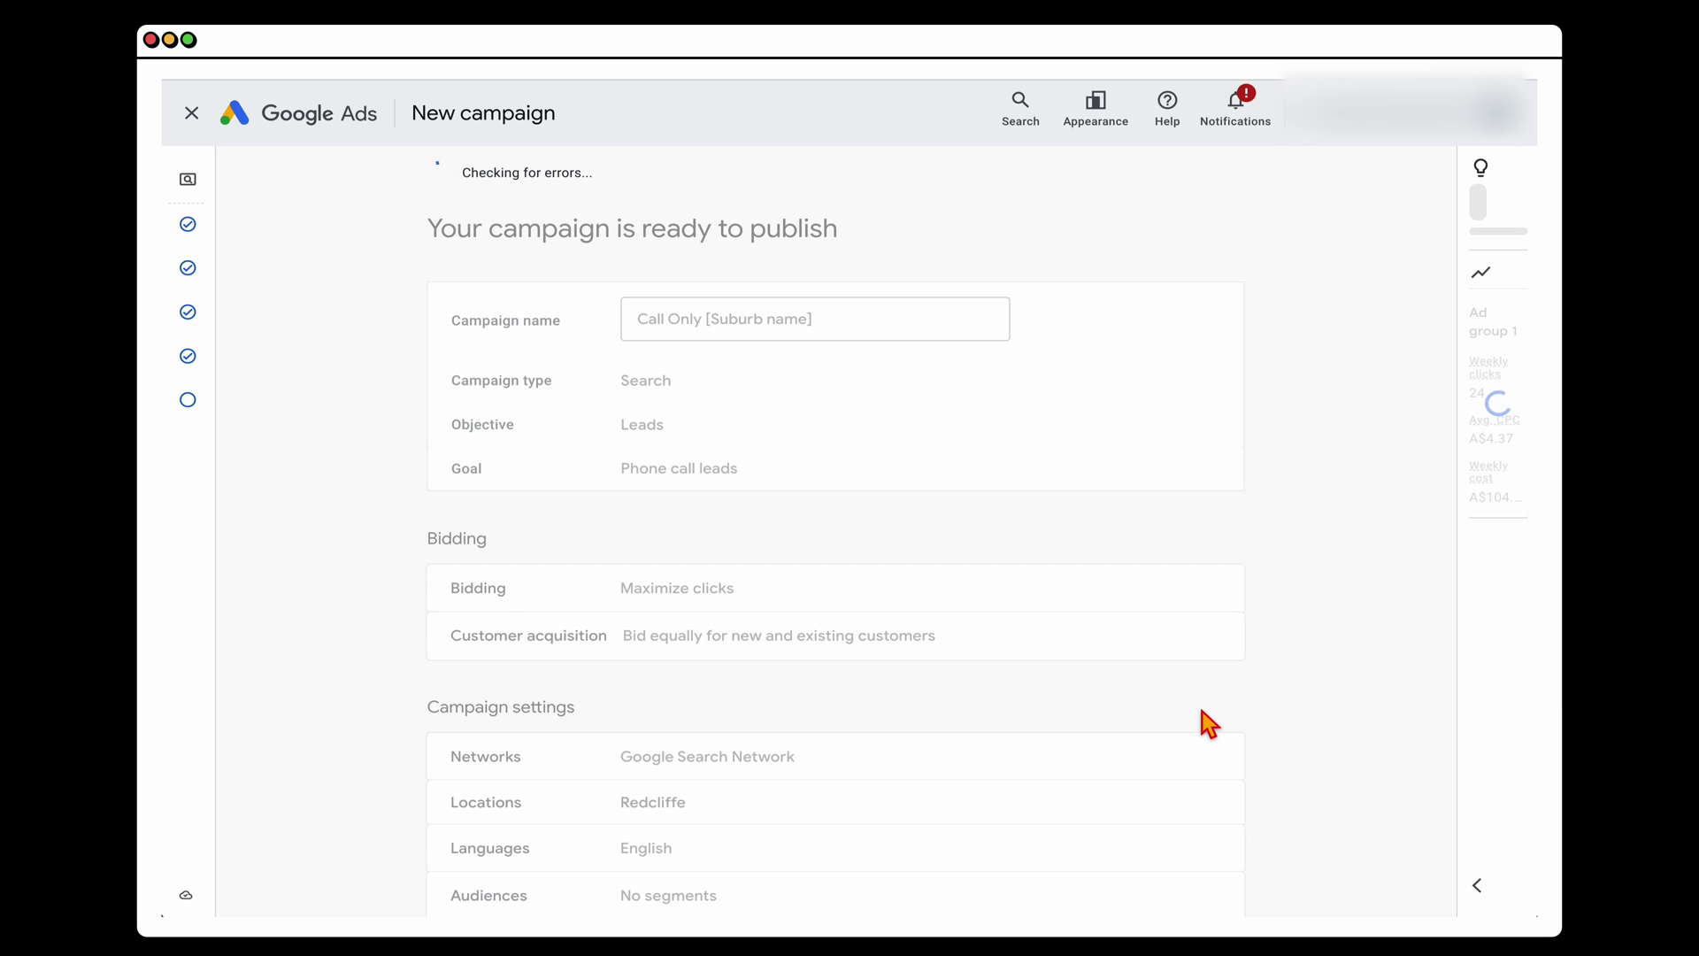
# Publish the Call Only campaign from the review page
pyautogui.scroll(-5, 1151, 797)
pyautogui.scroll(4, 1130, 850)
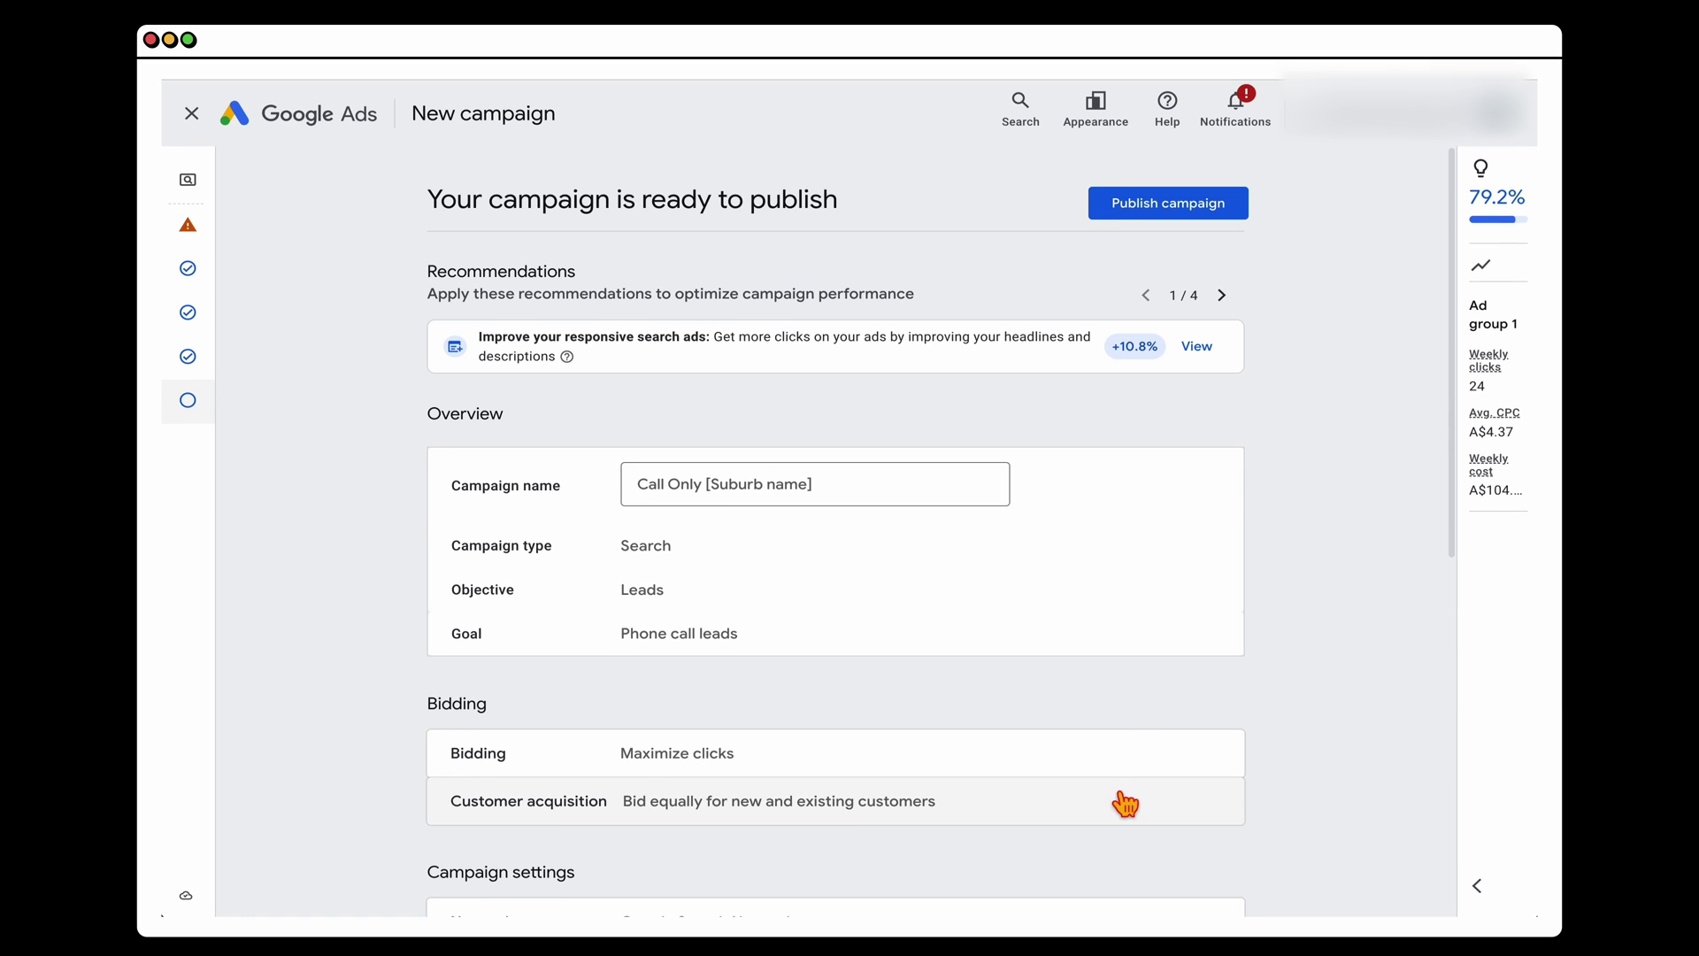
pyautogui.click(1148, 212)
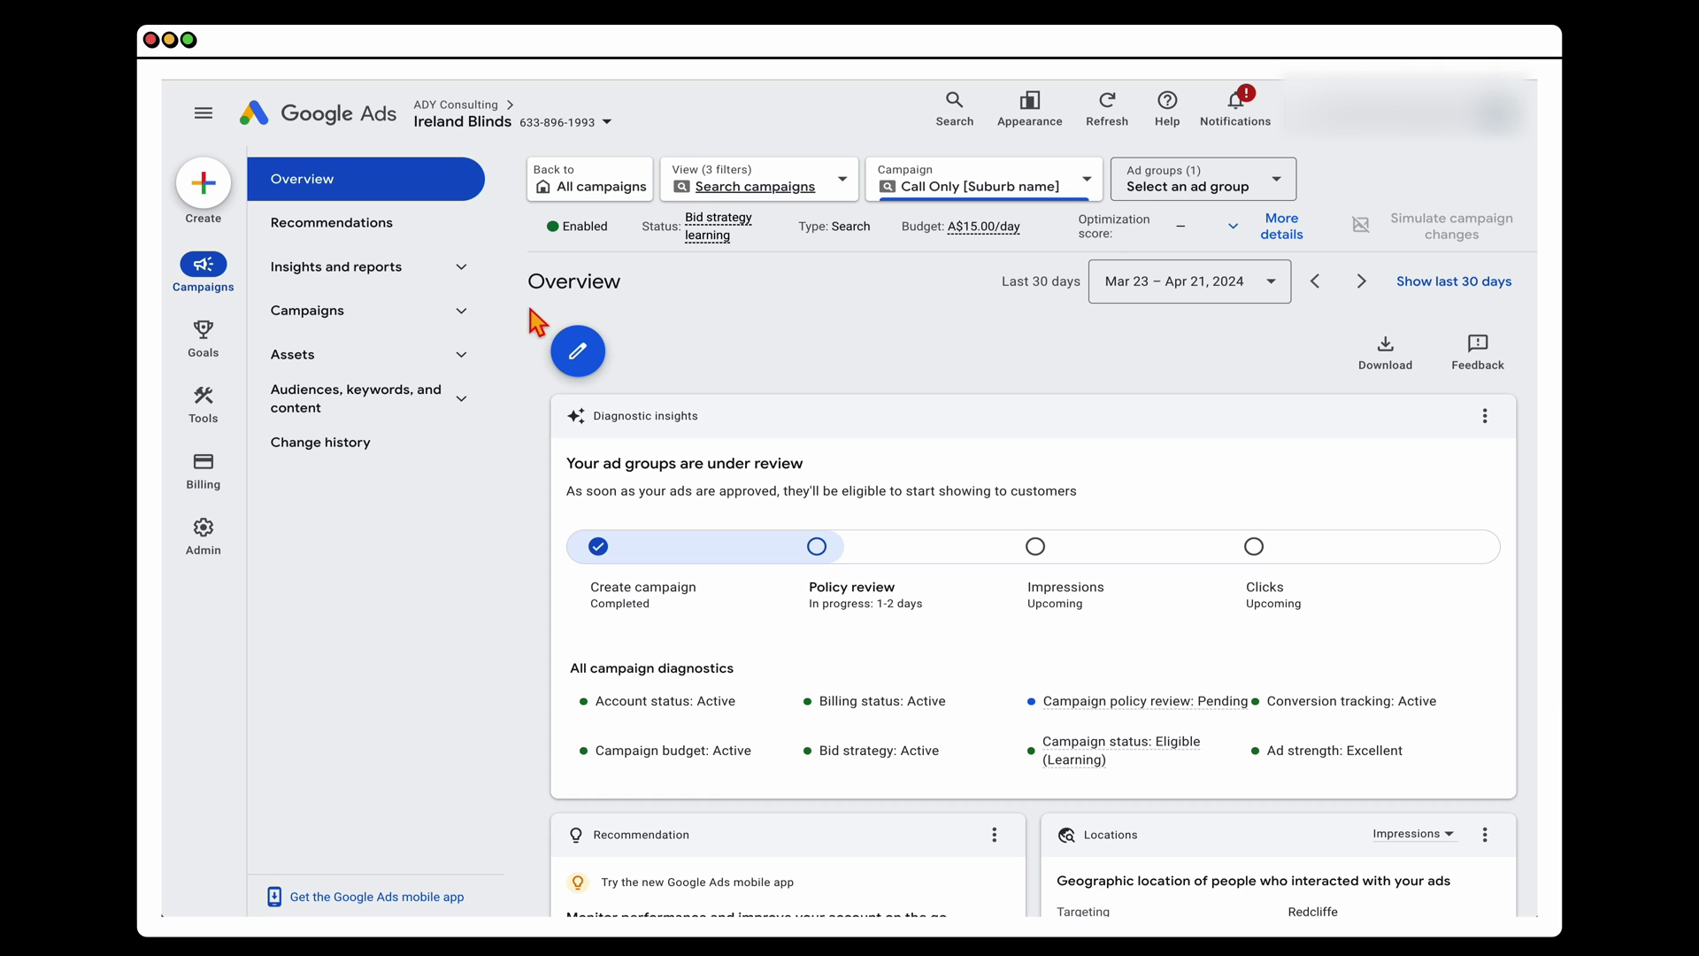
# Go to the Call Only campaign's Ads page and start a new call ad
pyautogui.click(434, 333)
pyautogui.click(346, 391)
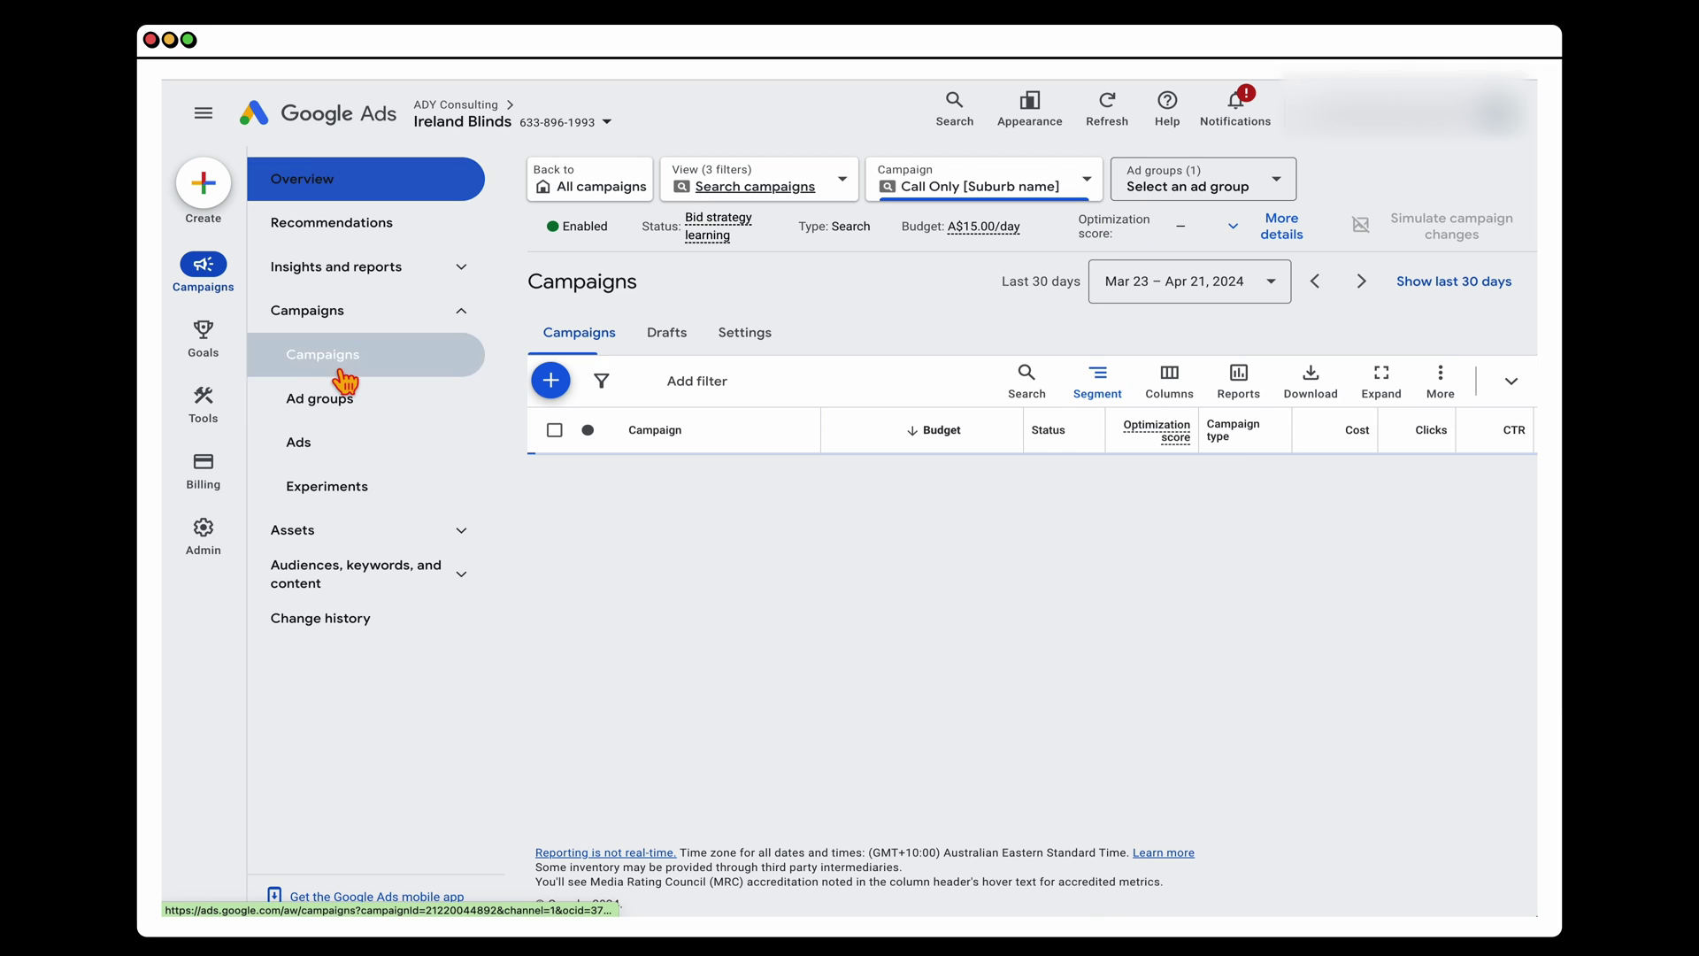
pyautogui.moveTo(694, 570)
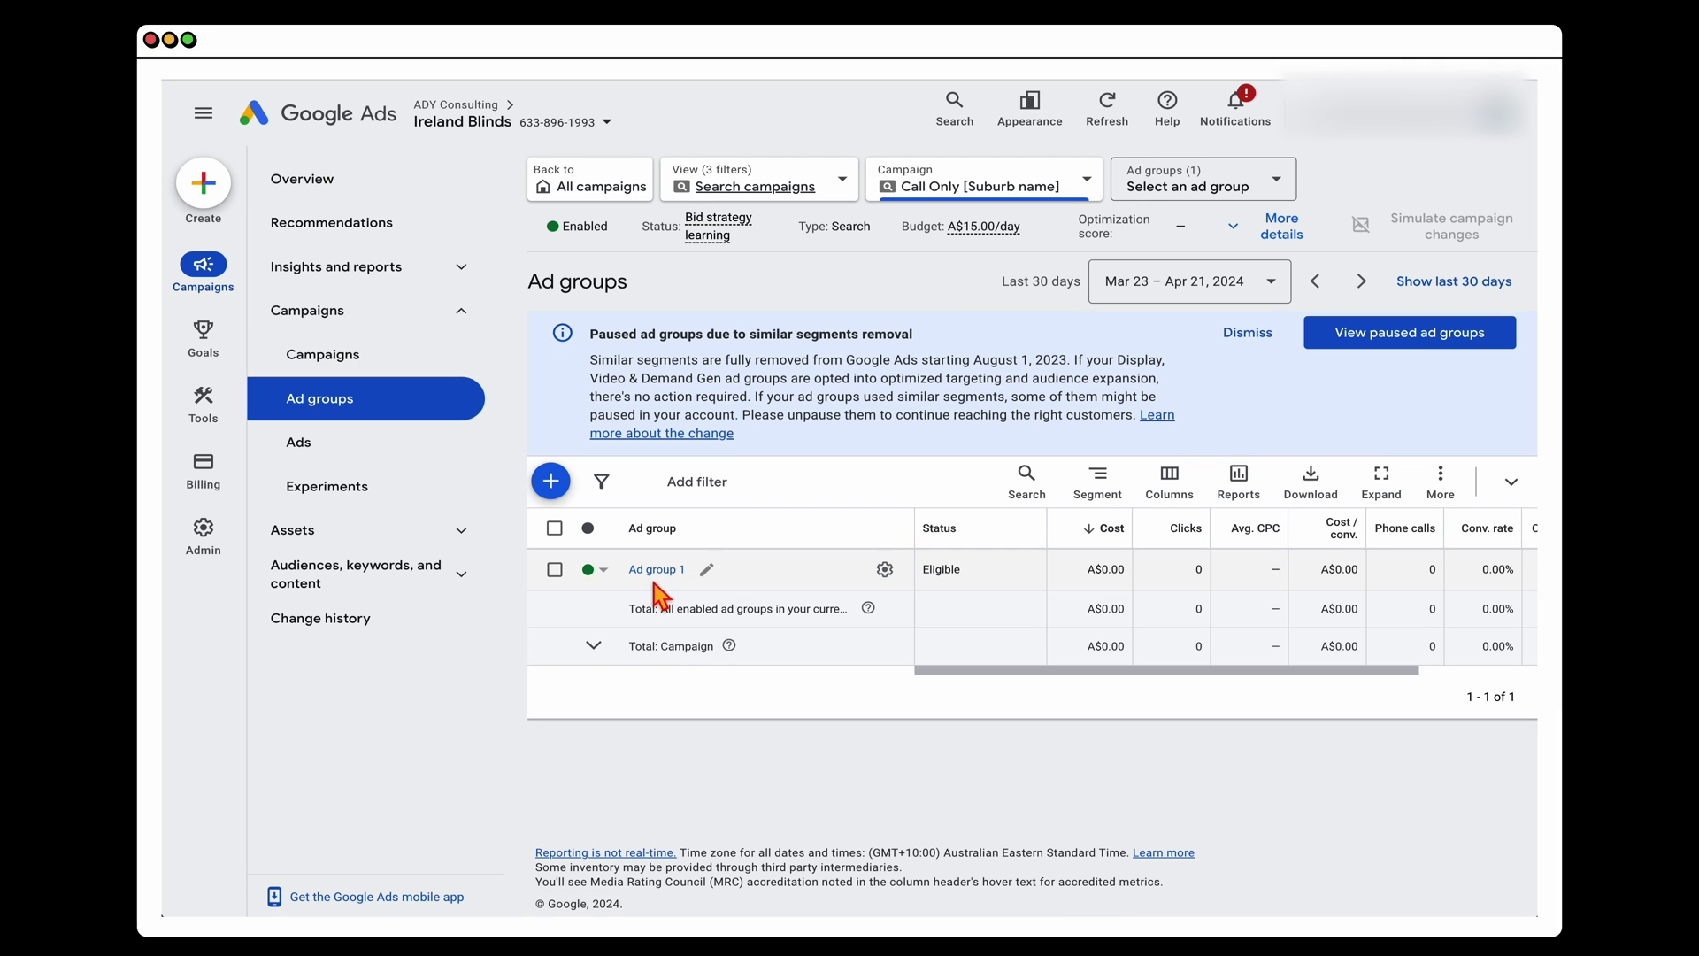
pyautogui.click(406, 443)
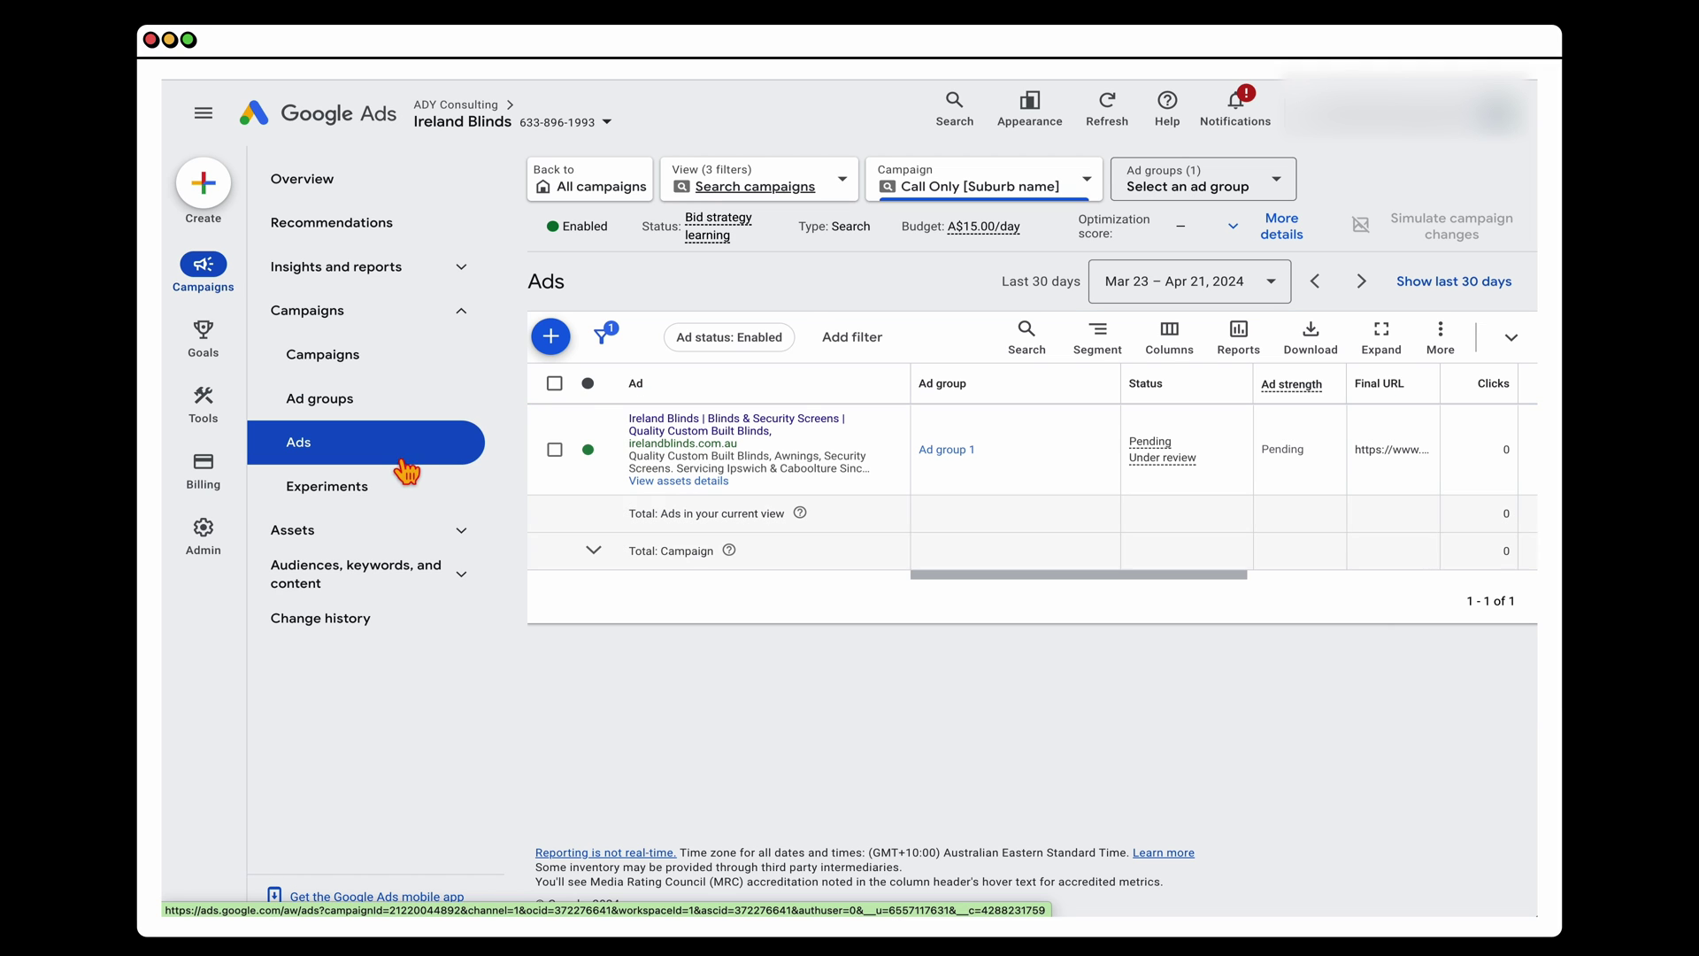
pyautogui.click(551, 338)
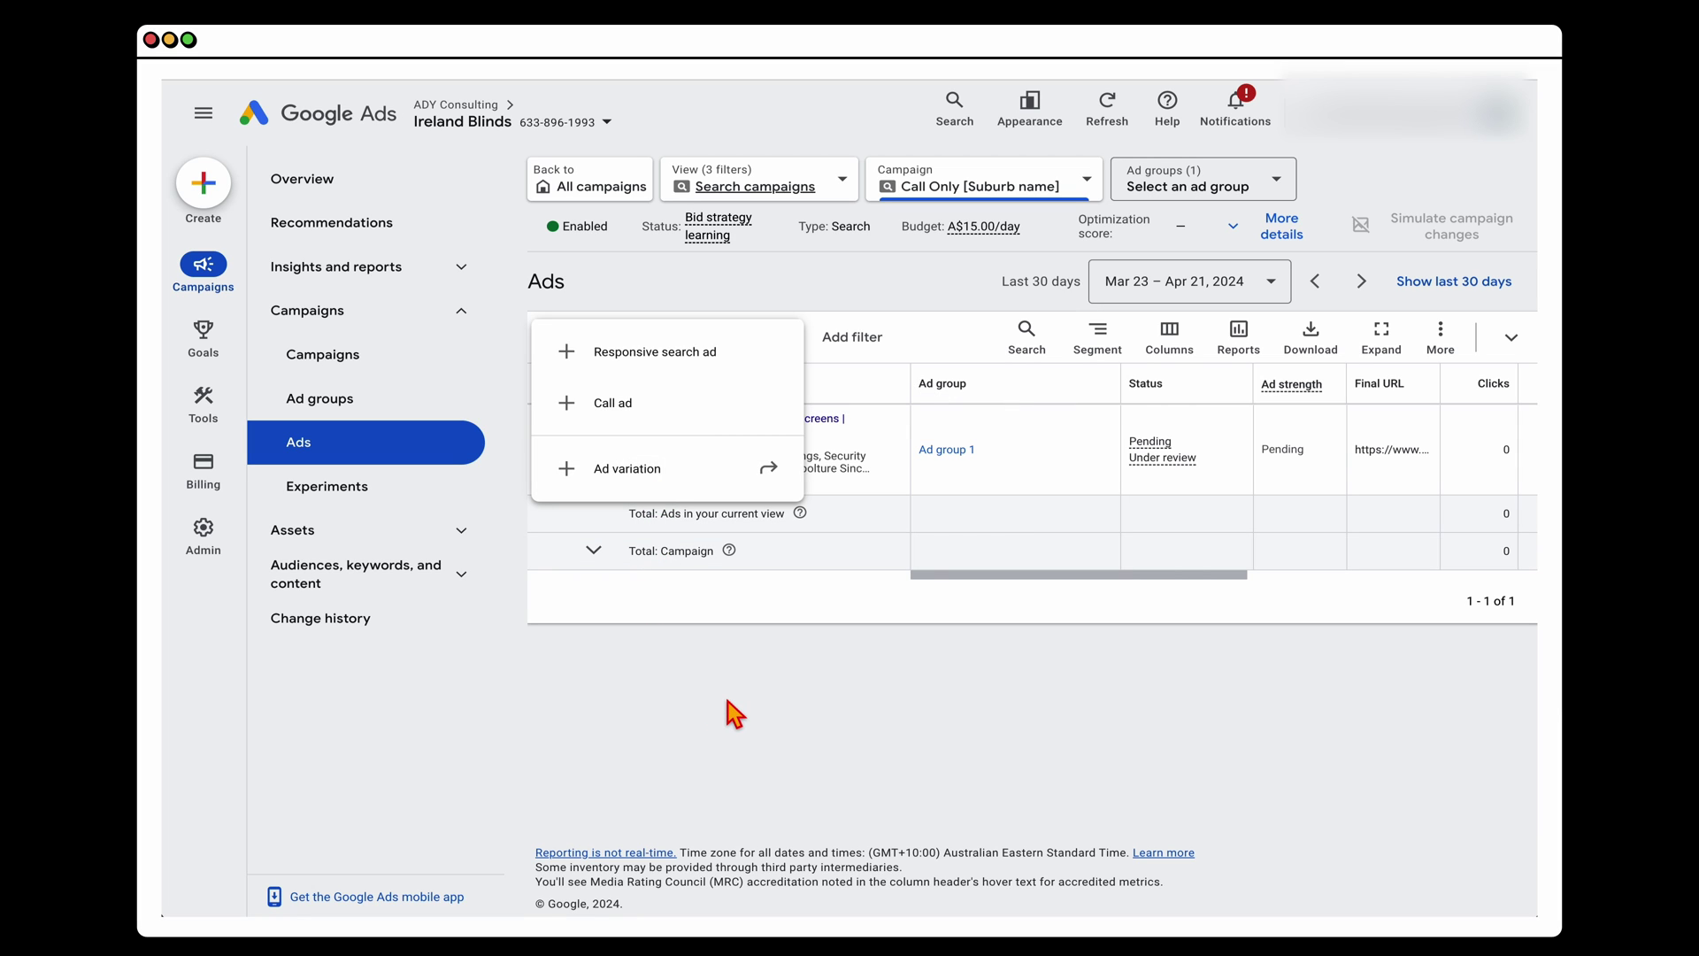
pyautogui.click(598, 423)
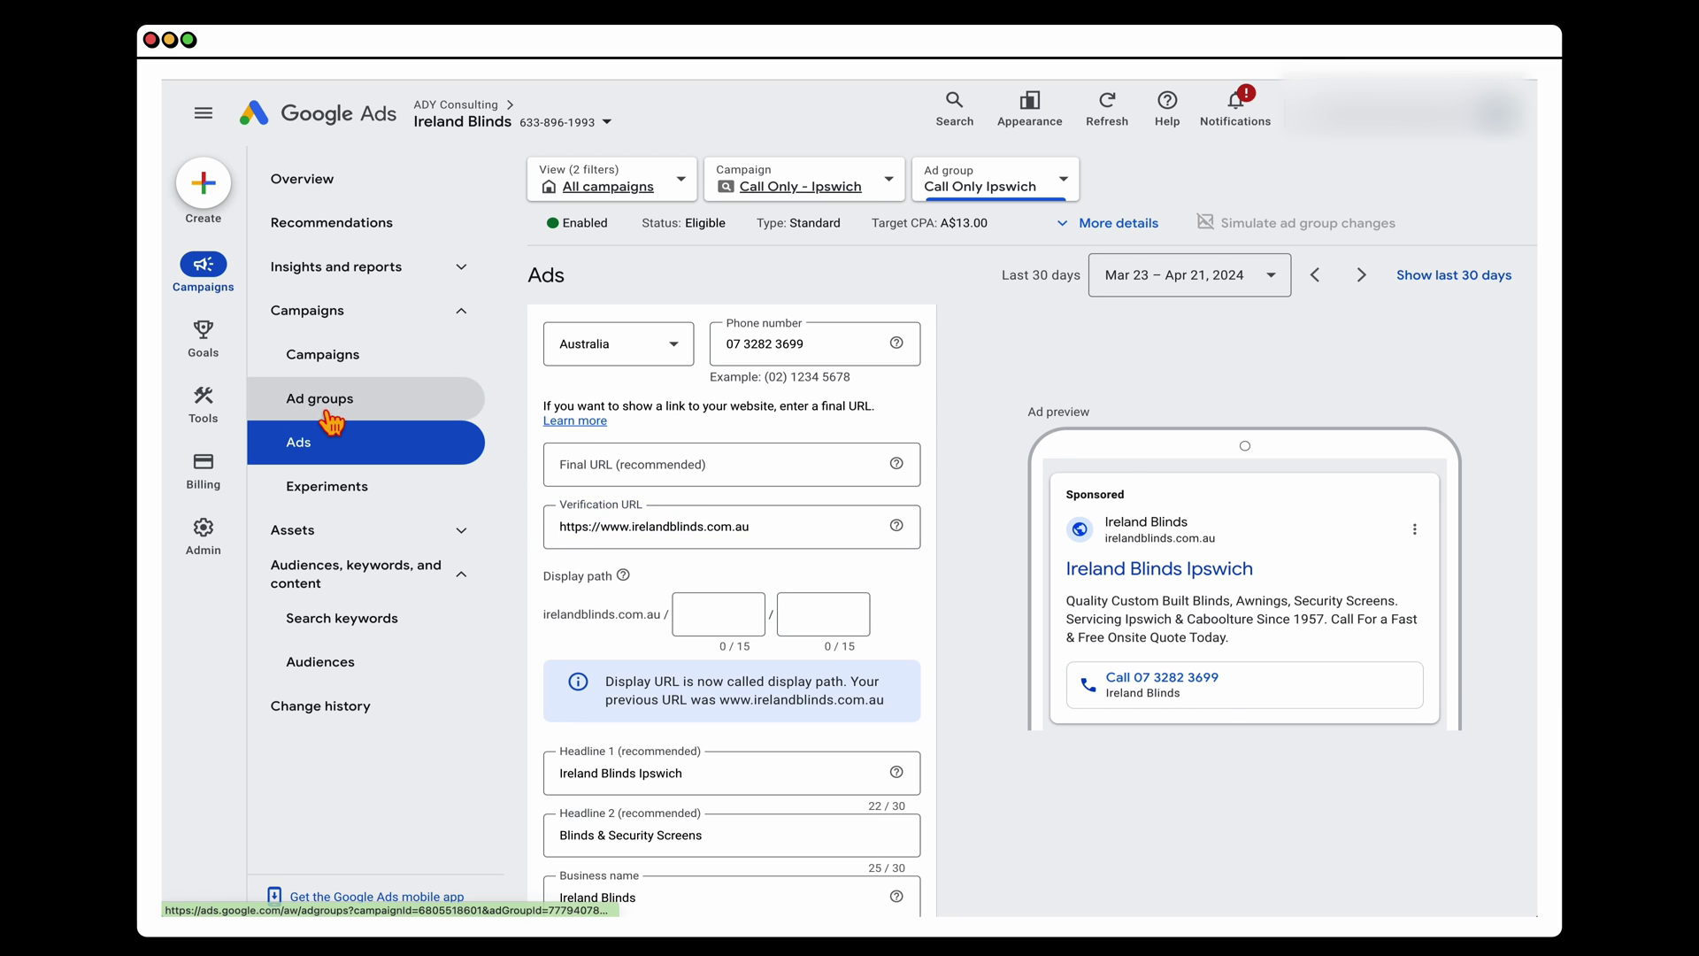
# Return to the Ads list, discard the stray New call ad form, and show the ad type choices
pyautogui.click(321, 409)
pyautogui.click(325, 439)
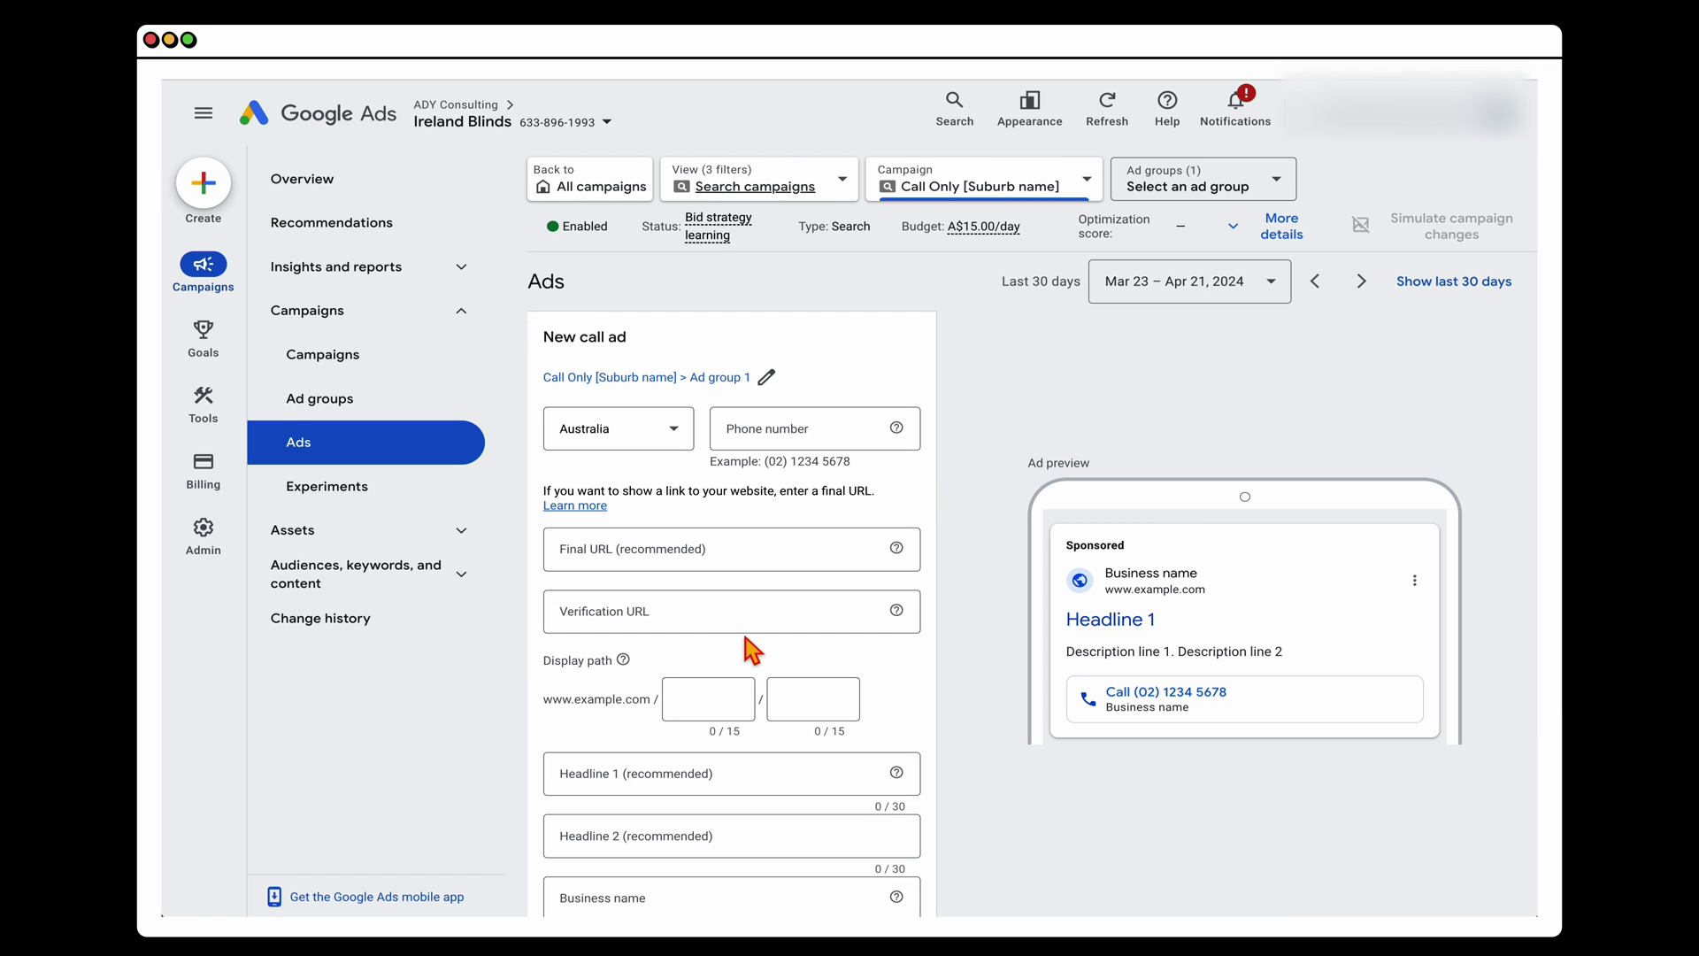
pyautogui.scroll(-1, 627, 643)
pyautogui.scroll(-8, 631, 655)
pyautogui.click(683, 538)
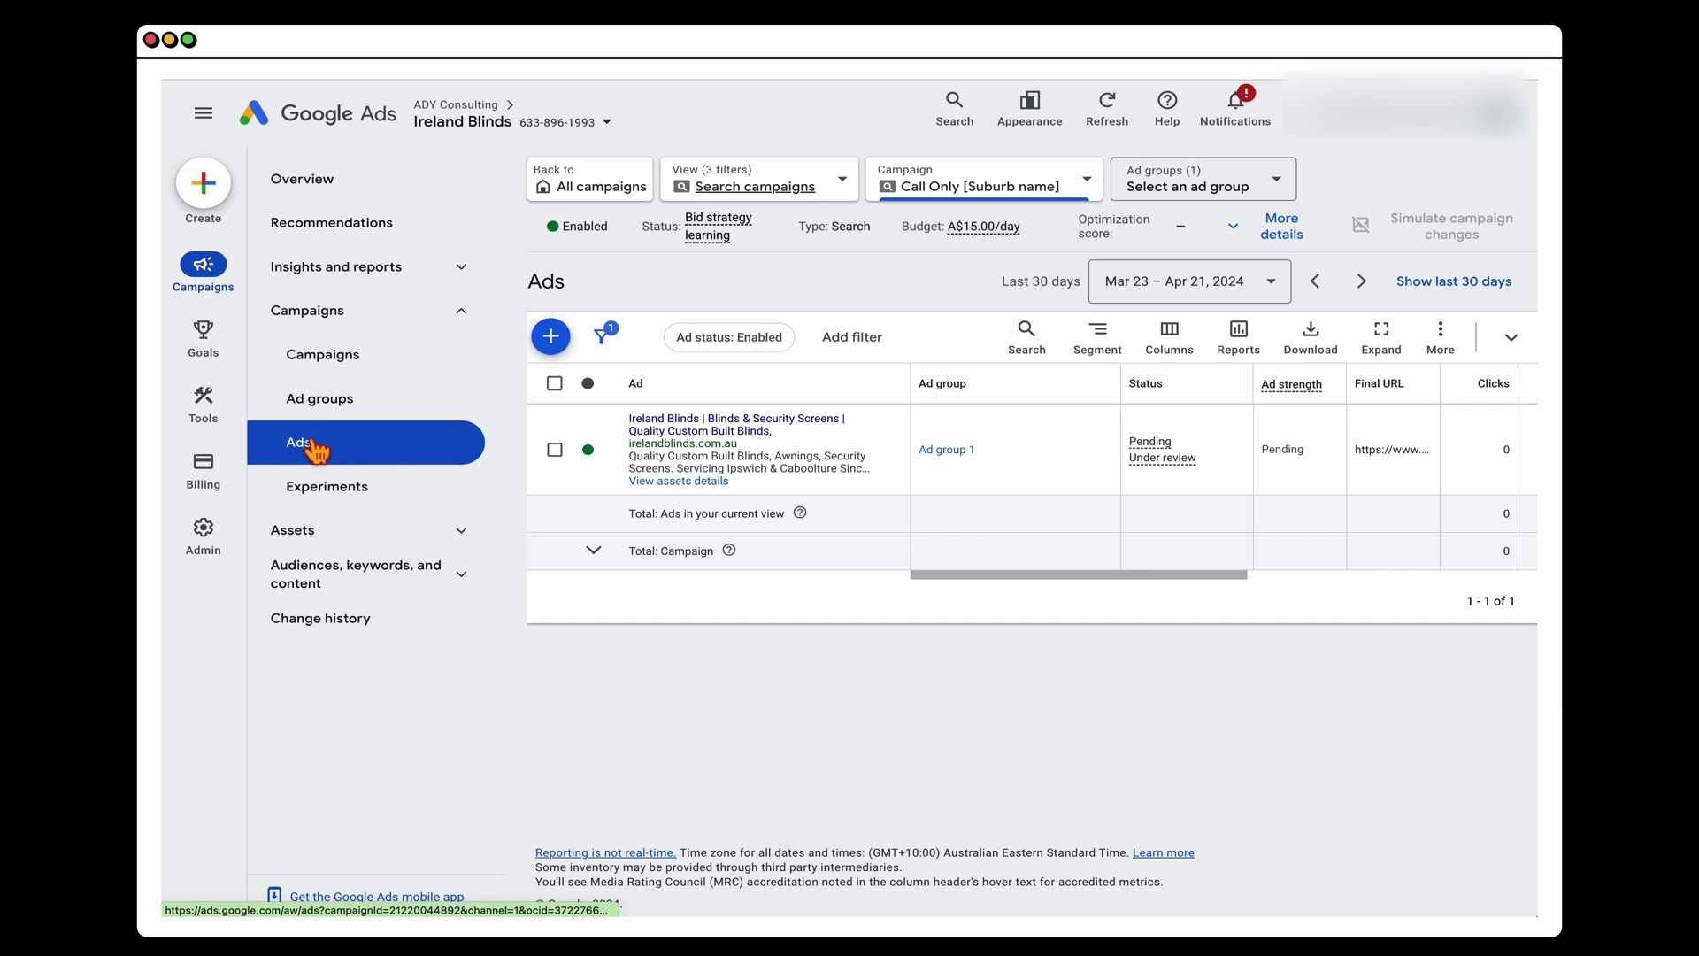
pyautogui.click(550, 338)
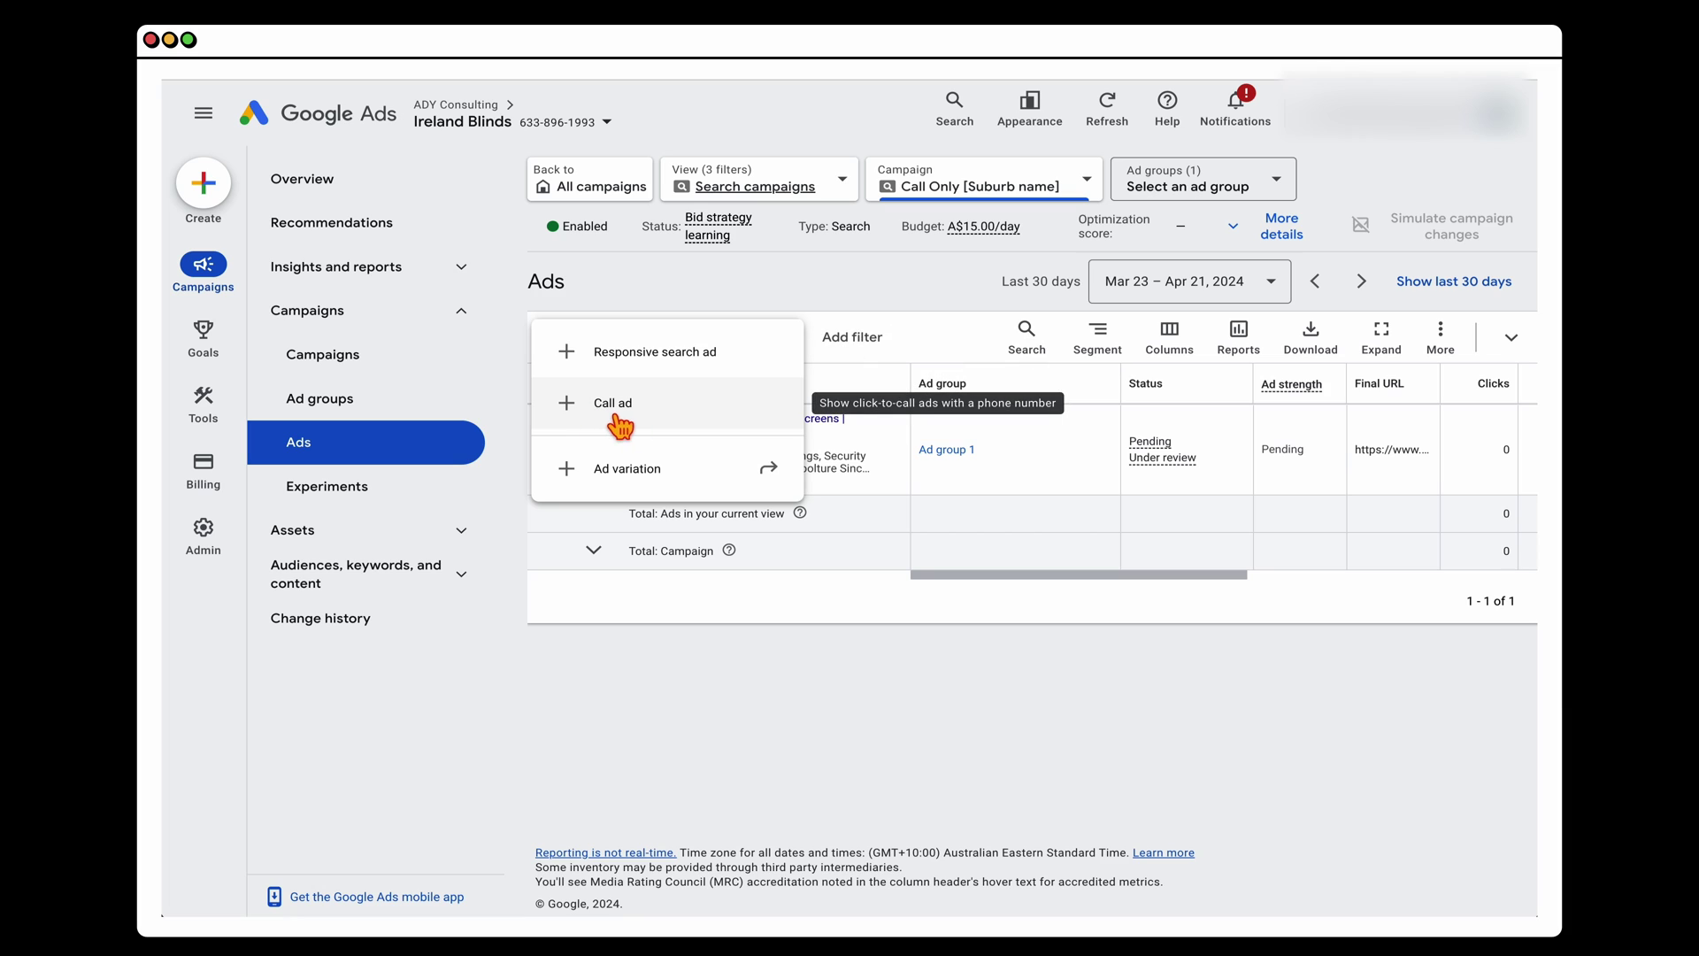